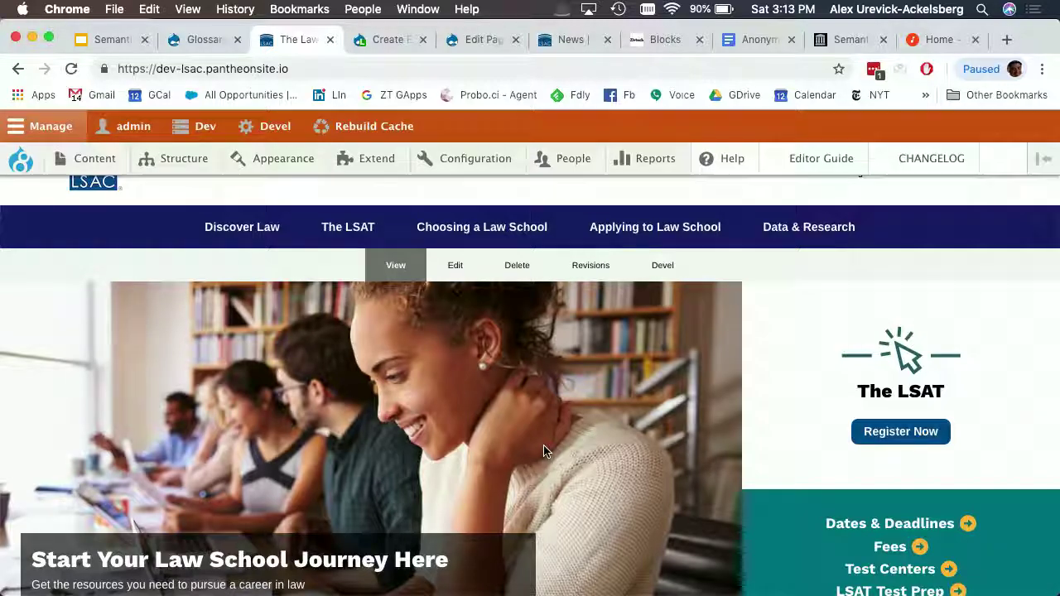
Start a new notification from the site's list of notification entities and name it "Test into"
scroll(543, 451, "up", 1)
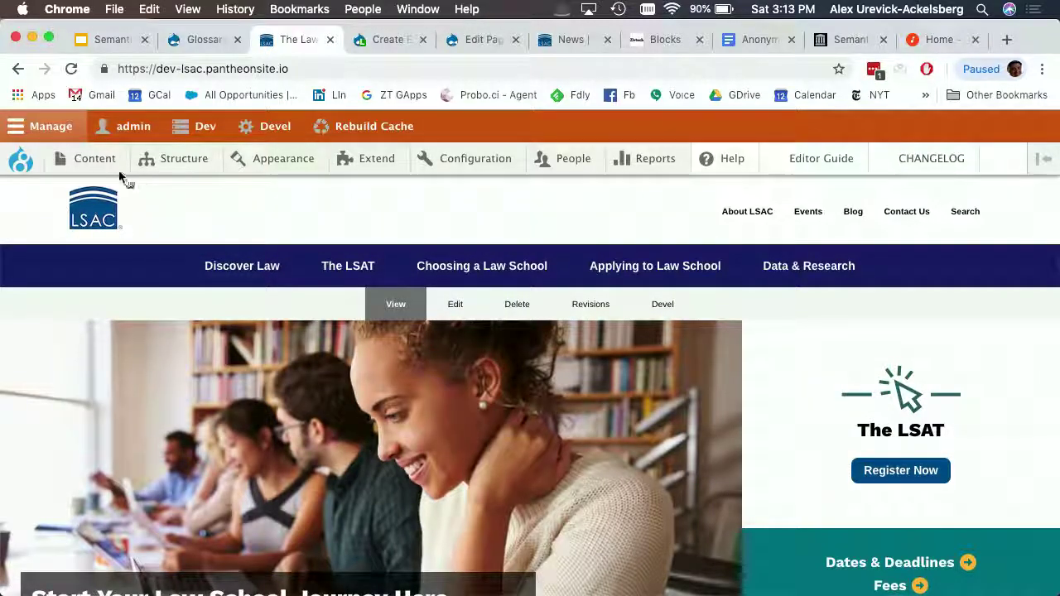
mouse_move(110, 166)
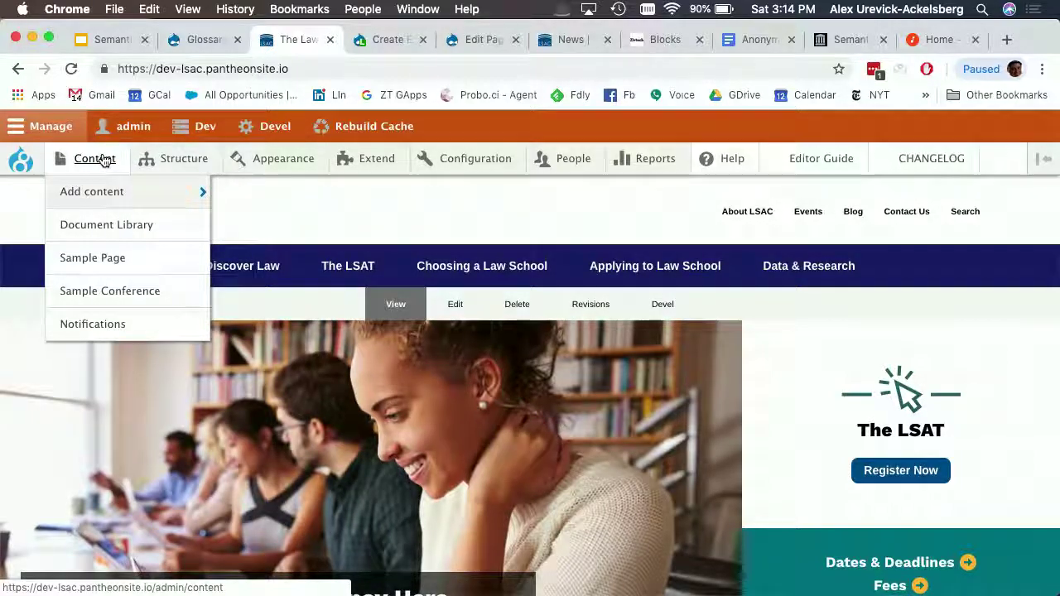
left_click(96, 323)
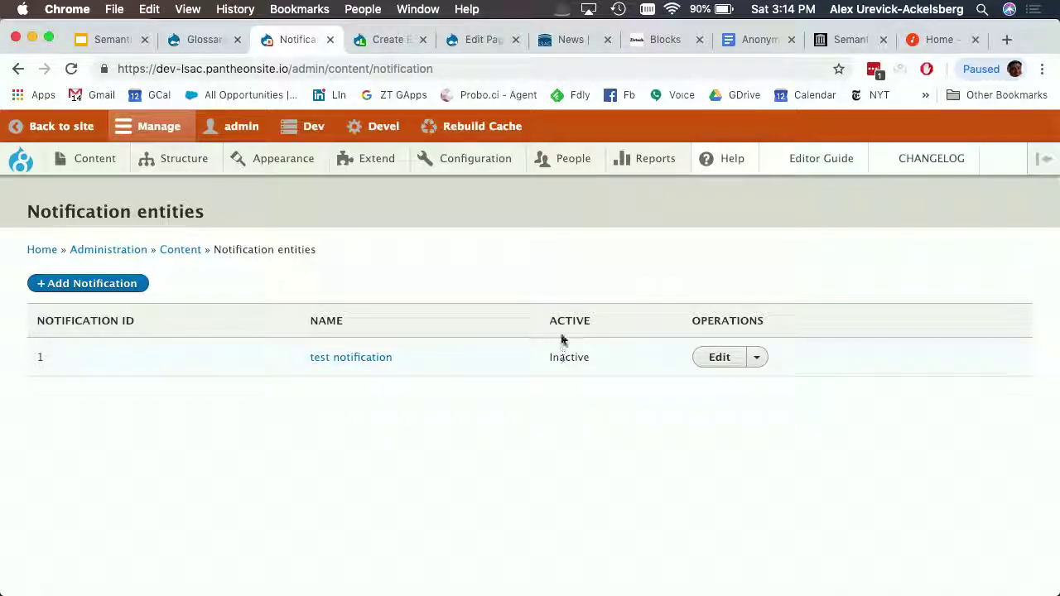
left_click(139, 283)
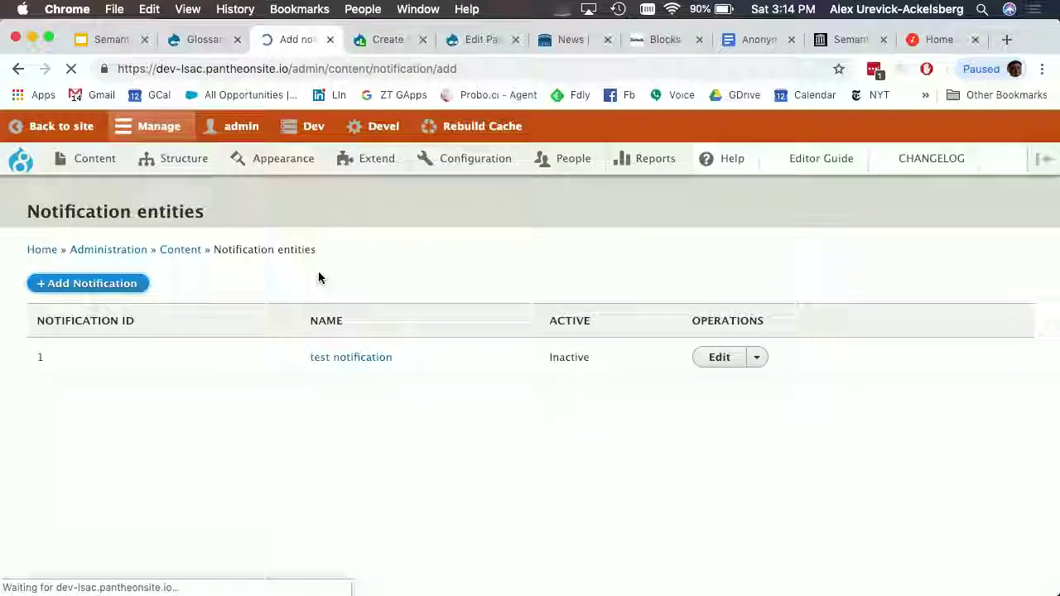
left_click(203, 299)
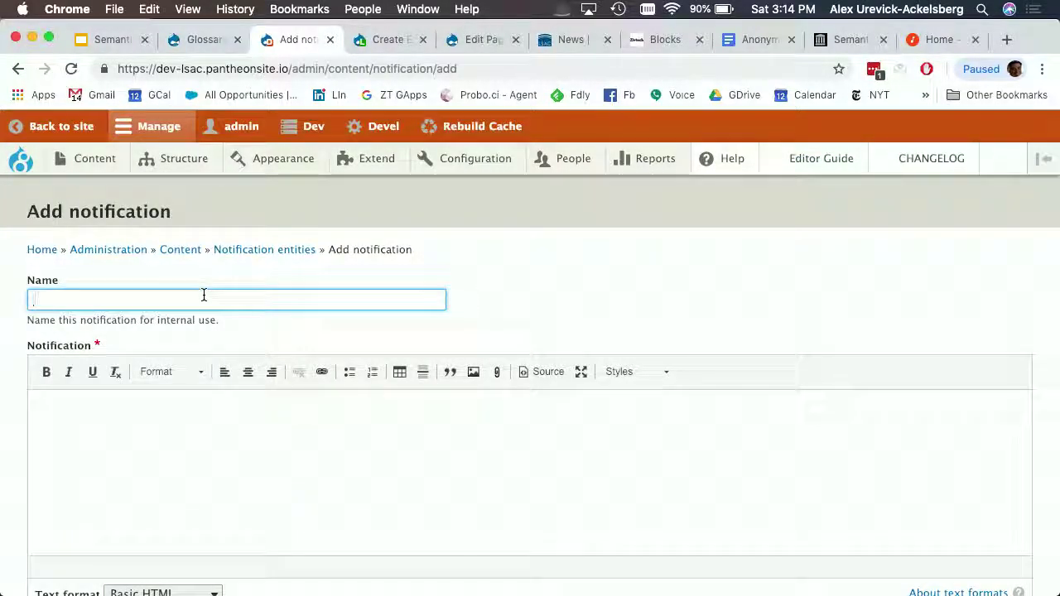
type("Test into")
left_click_drag(27, 319, 220, 328)
Enter "My test notificaiton" as the notification's message text
scroll(239, 374, "down", 2)
left_click(239, 374)
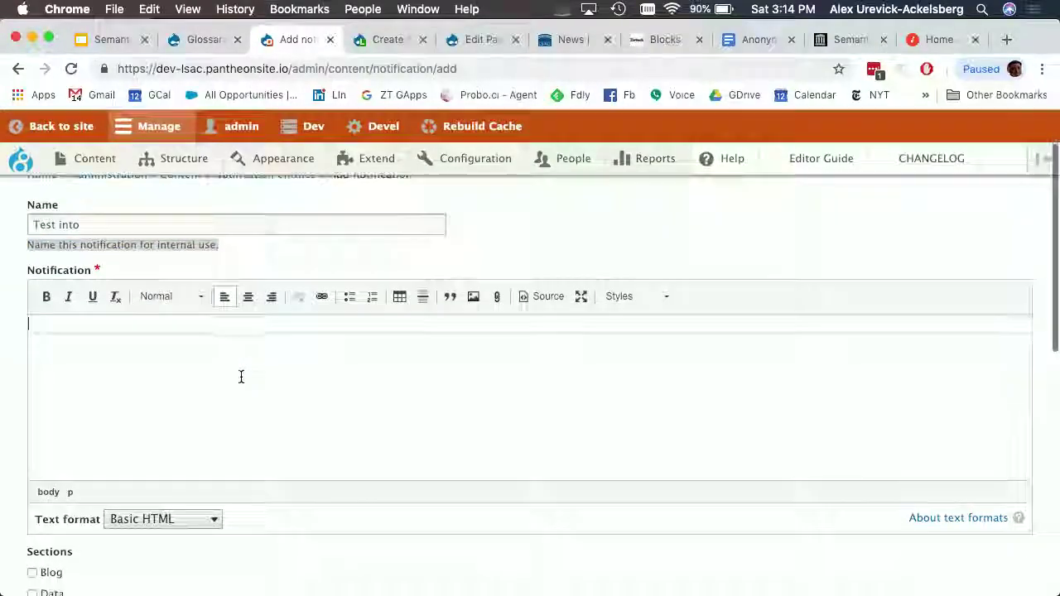
type("M")
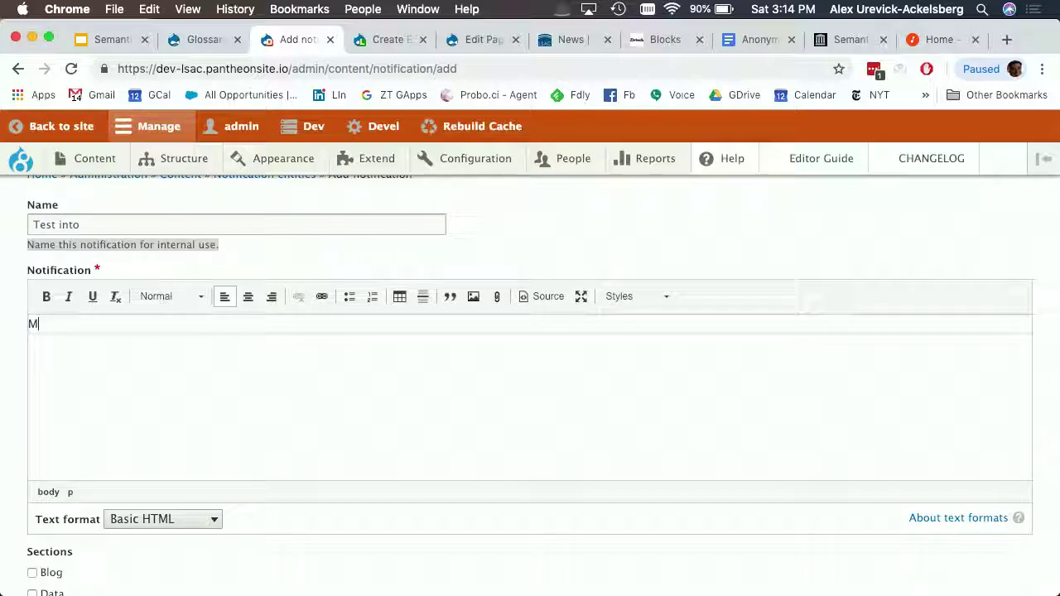
type("y test notificaiton")
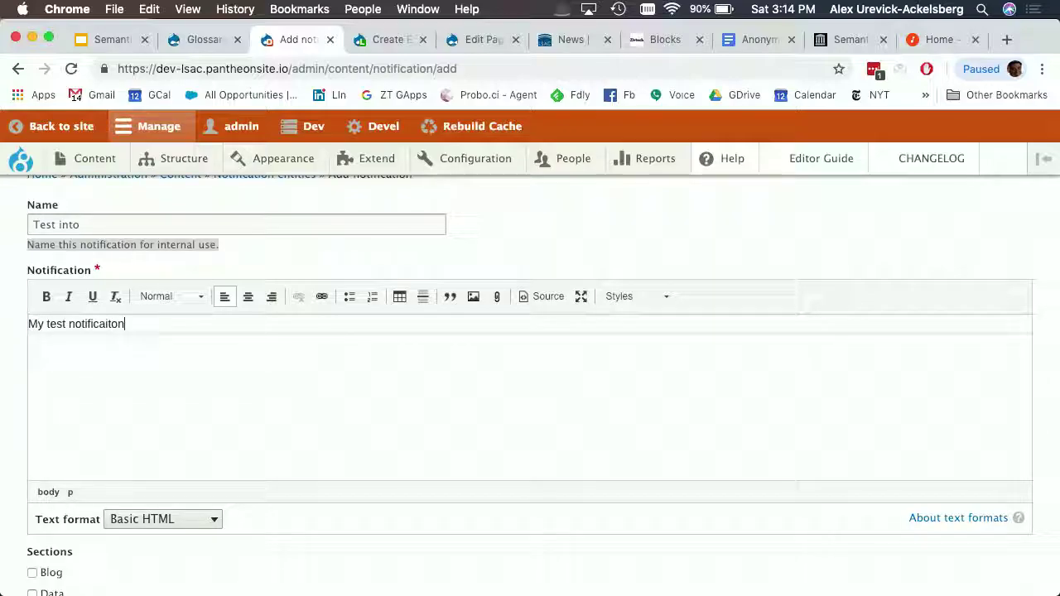
Review the section and author options, then save the notification as active with no sections chosen
scroll(411, 455, "down", 7)
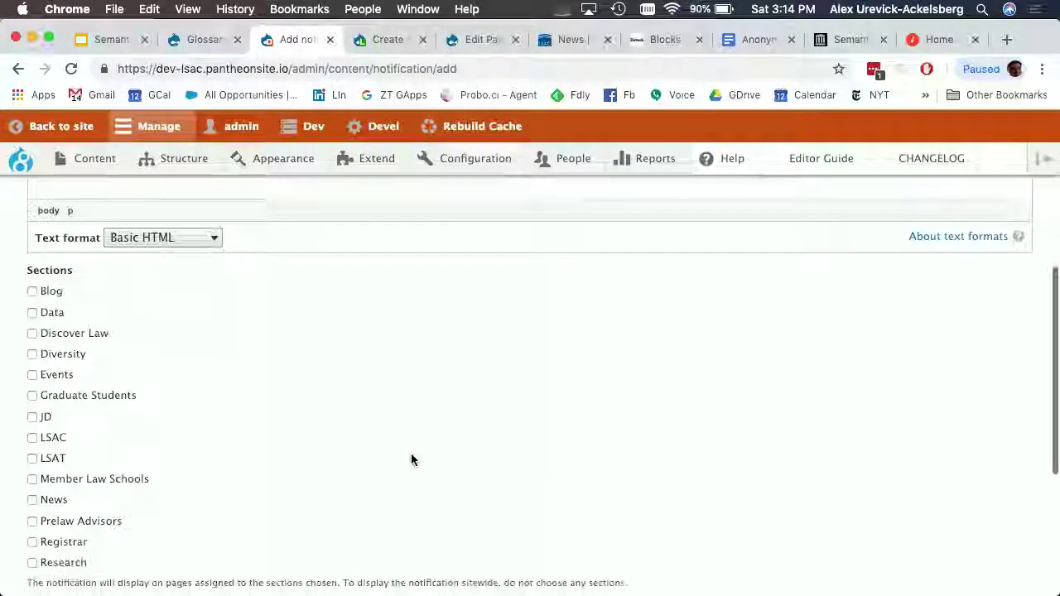
scroll(312, 402, "down", 1)
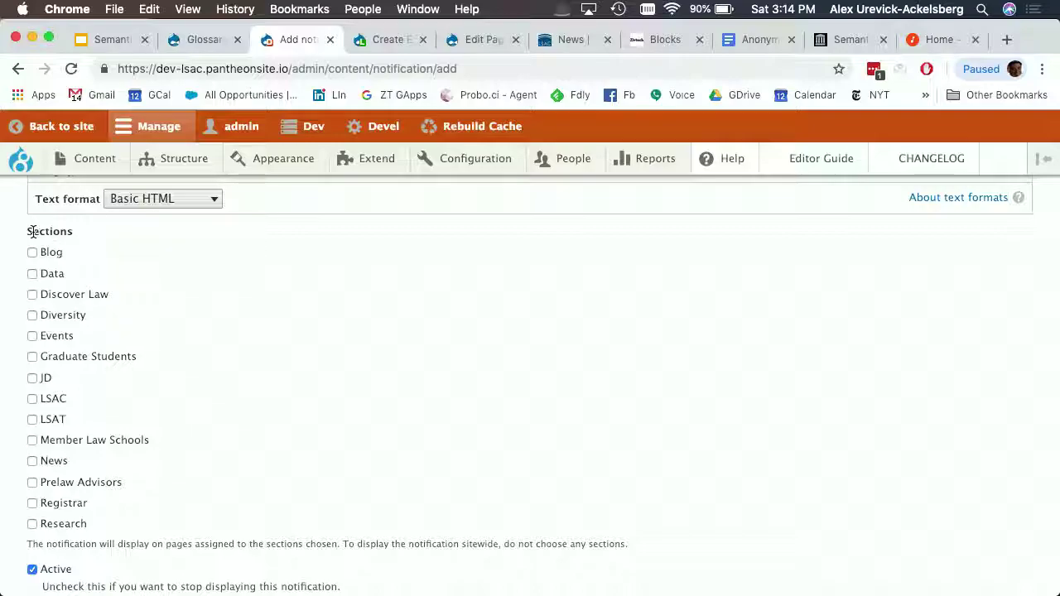
scroll(210, 362, "down", 1)
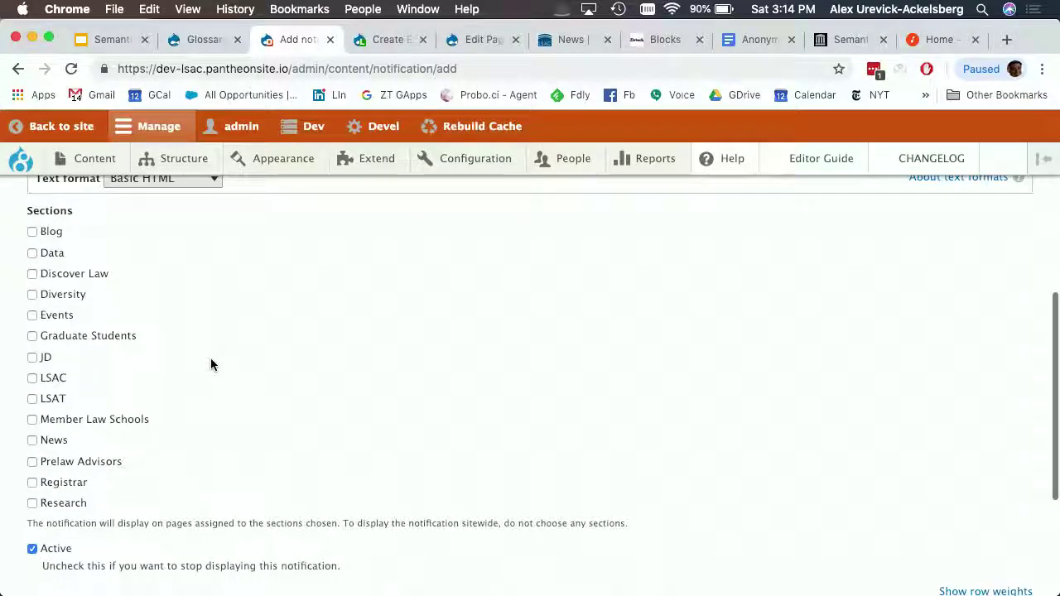
scroll(211, 364, "down", 3)
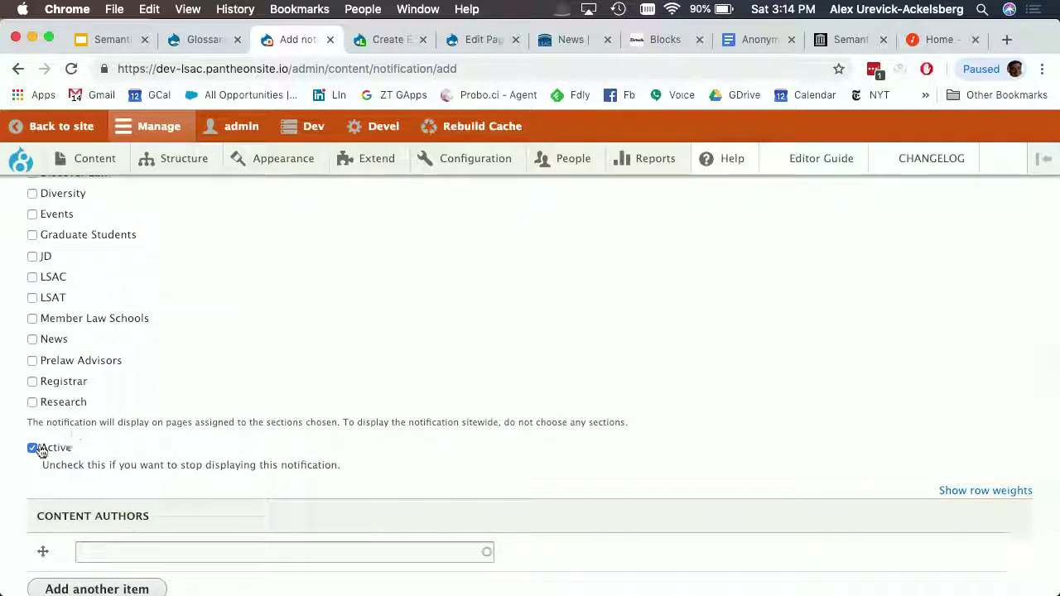
scroll(240, 447, "down", 3)
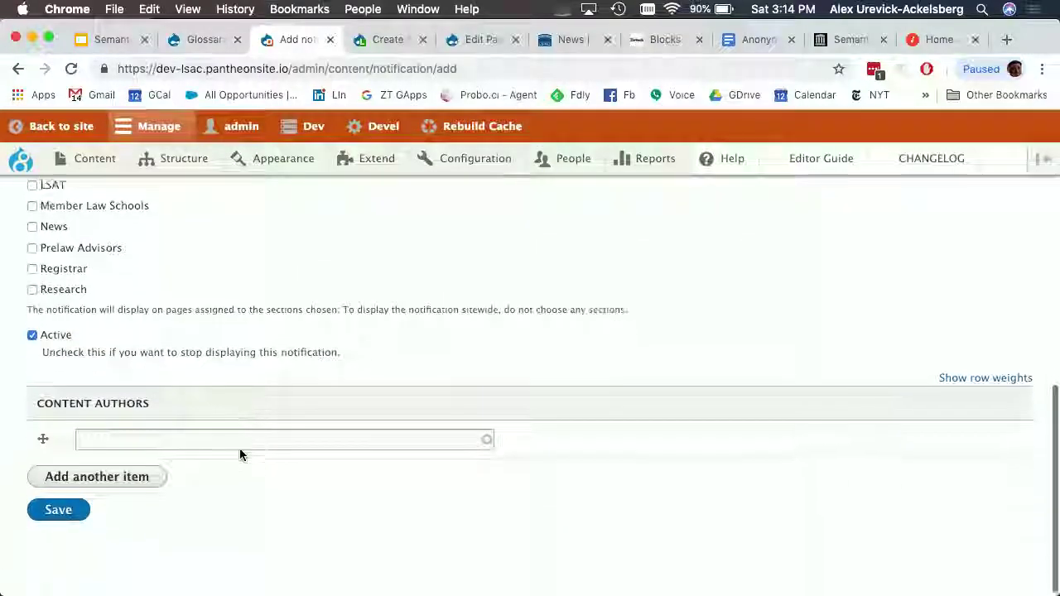
scroll(292, 381, "up", 8)
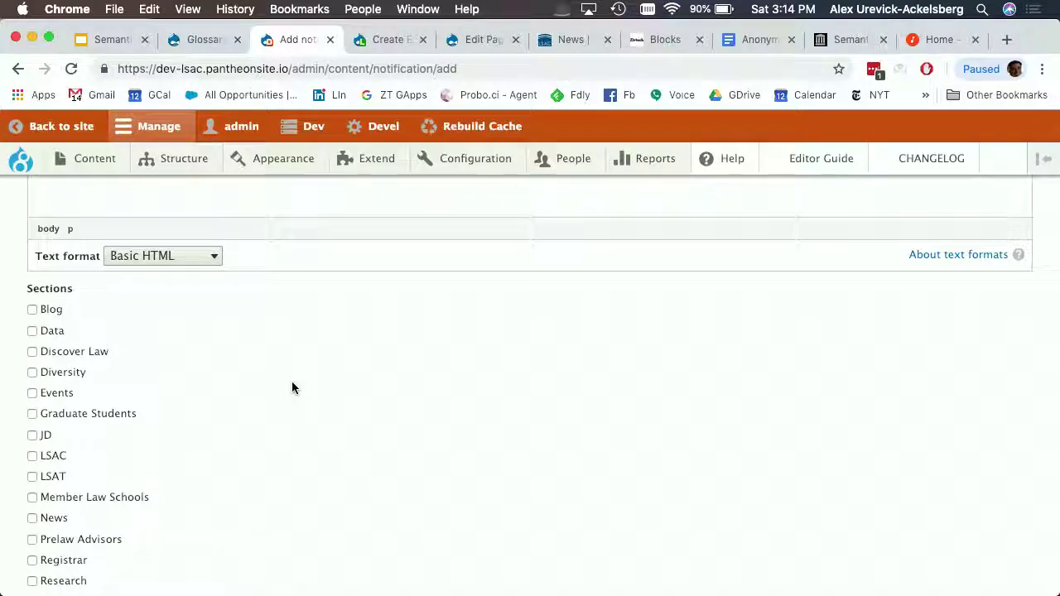
scroll(291, 383, "down", 5)
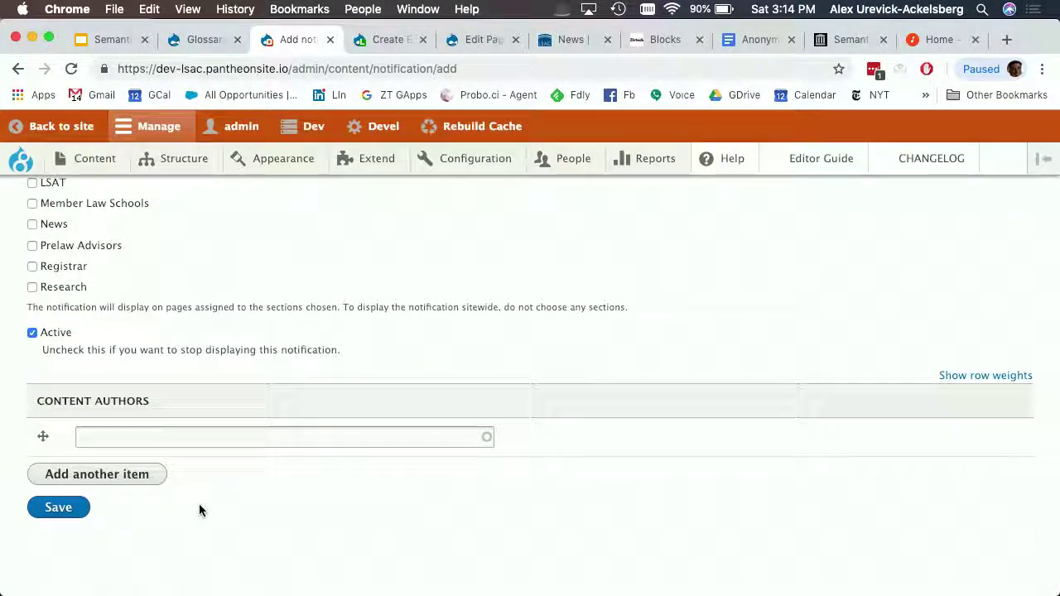
left_click(58, 509)
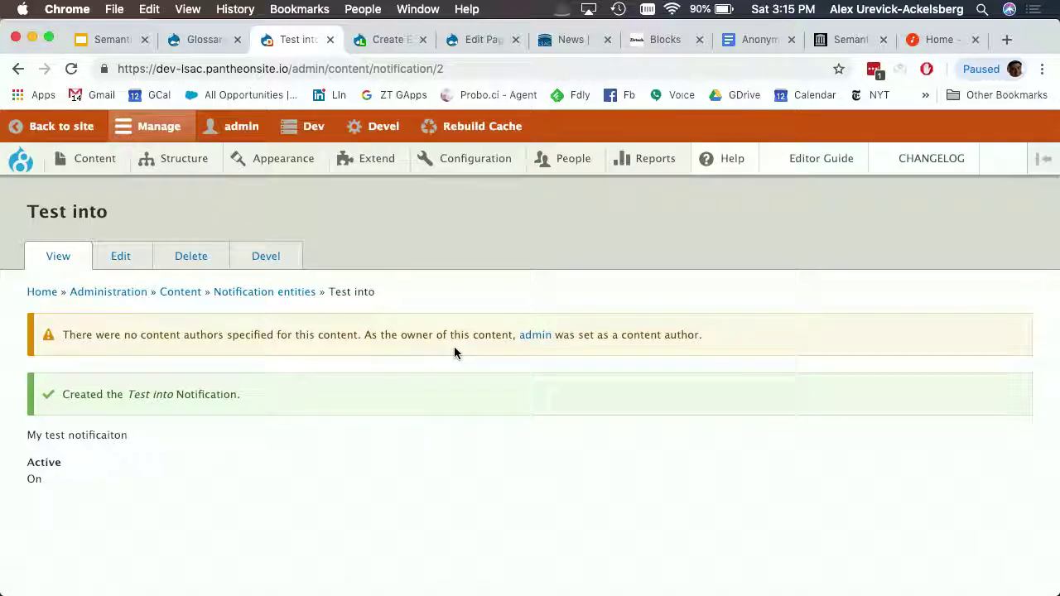
Return to the site's home page and check the notification banner below the main navigation
left_click(33, 171)
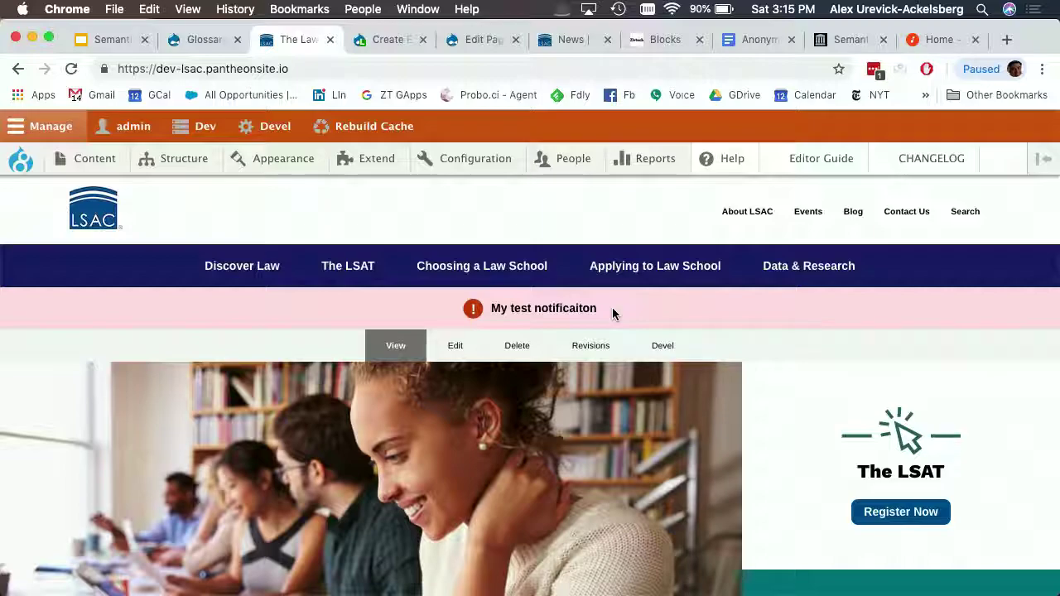
left_click_drag(568, 307, 642, 311)
left_click(642, 311)
mouse_move(118, 171)
mouse_move(123, 195)
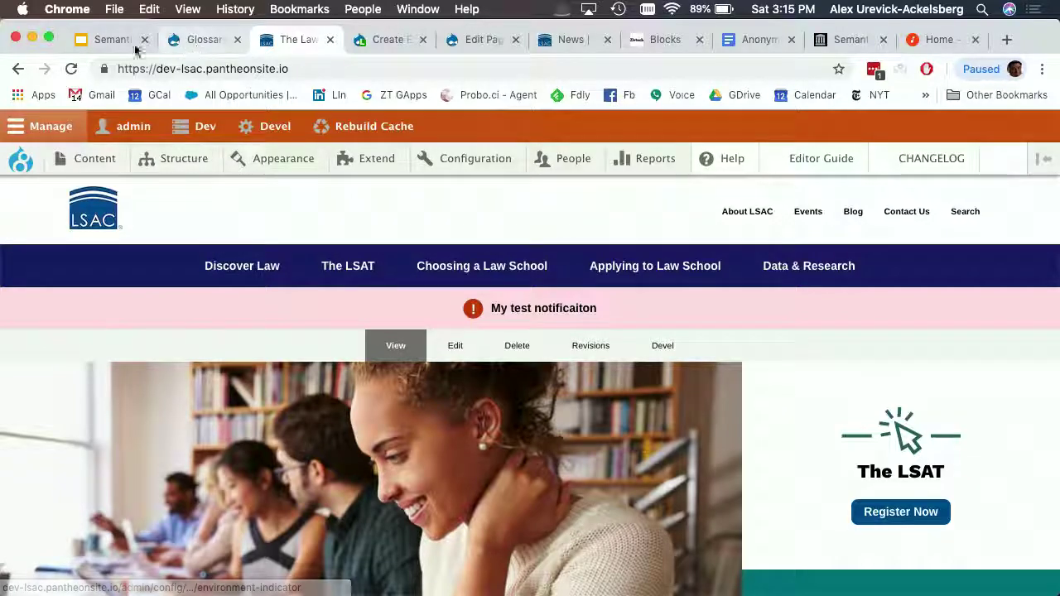
Switch to the Manhattan Neighborhood Network's Create Episode form and examine its name, summary, air date, program, channels, video and transcript fields
left_click(103, 45)
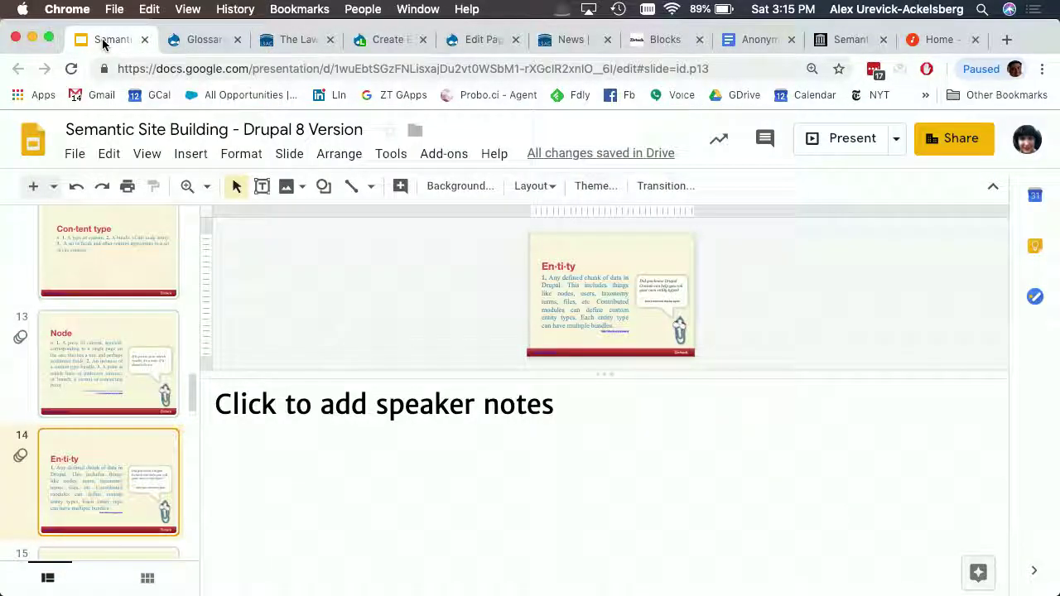
left_click(374, 39)
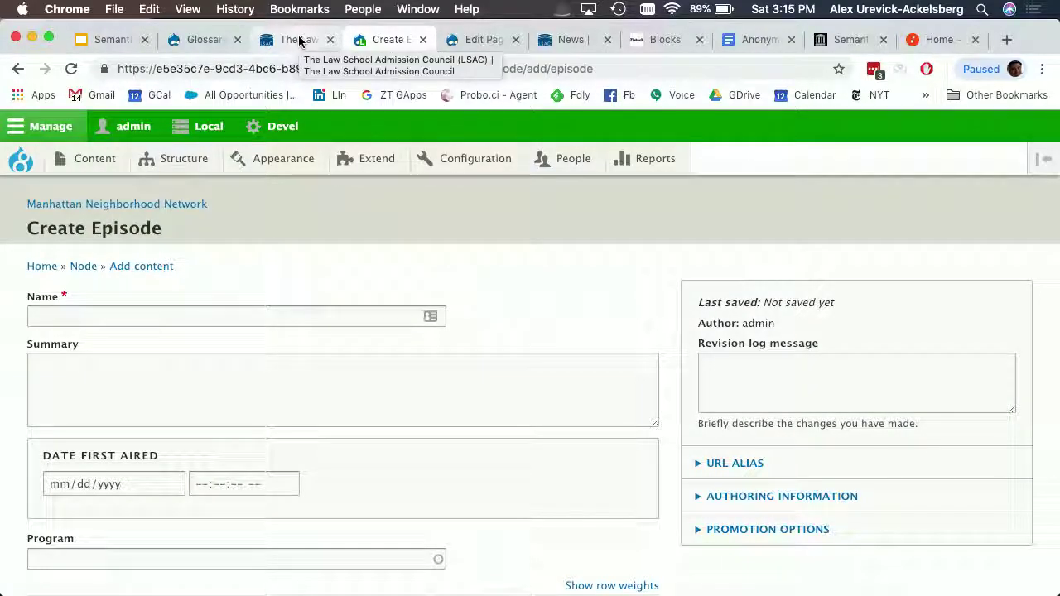
scroll(490, 265, "down", 1)
scroll(490, 265, "down", 2)
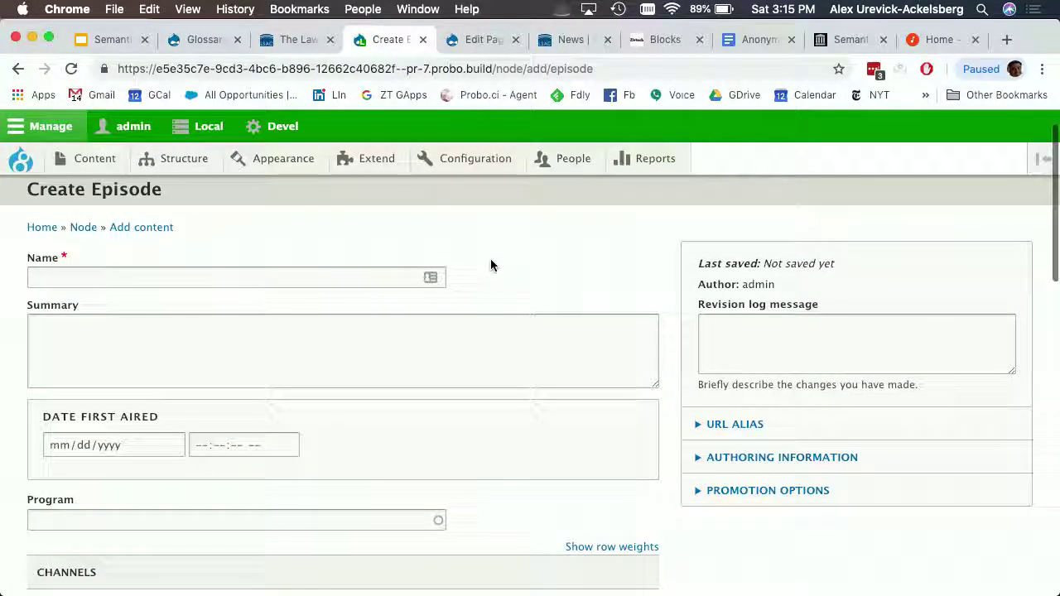
scroll(490, 265, "up", 2)
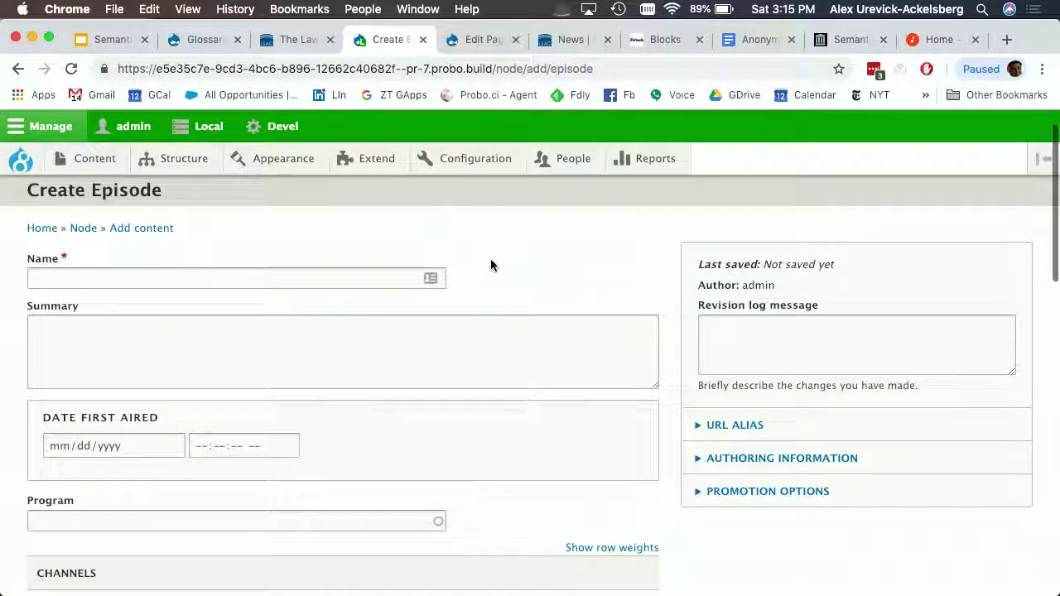
scroll(490, 265, "down", 1)
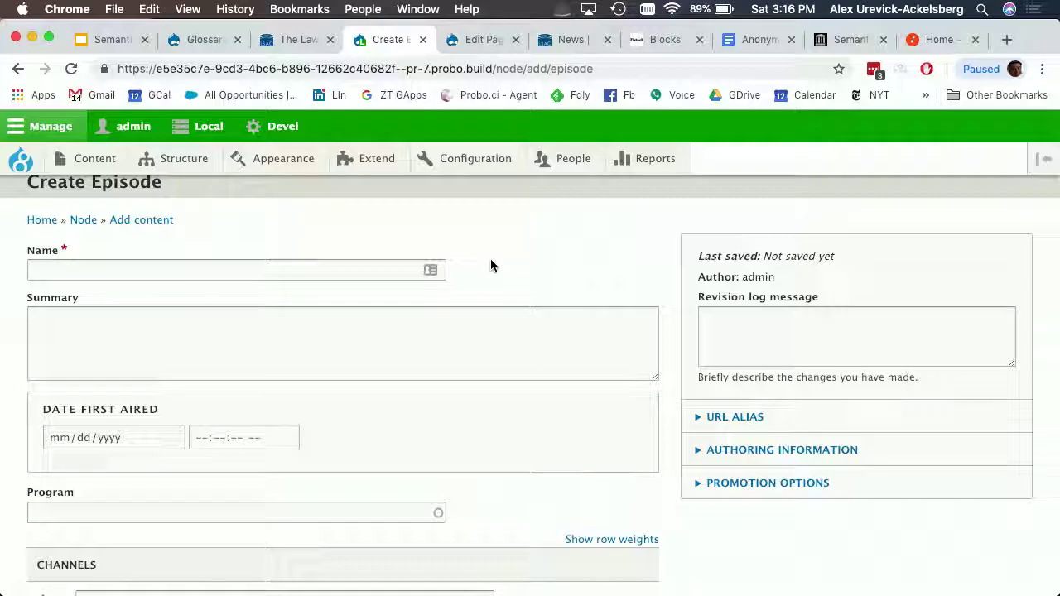
scroll(527, 266, "up", 1)
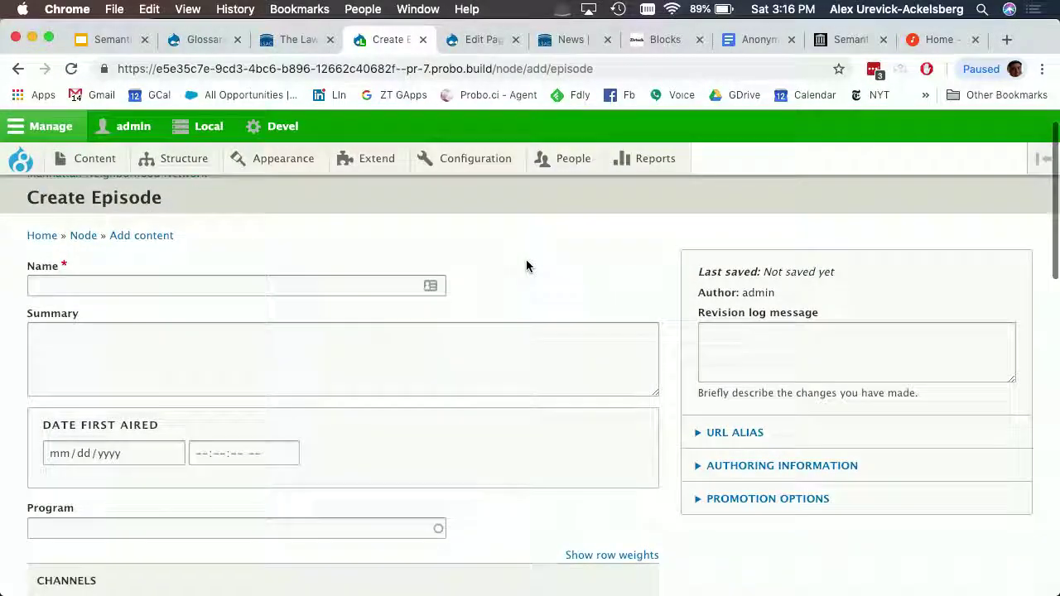
scroll(526, 261, "down", 2)
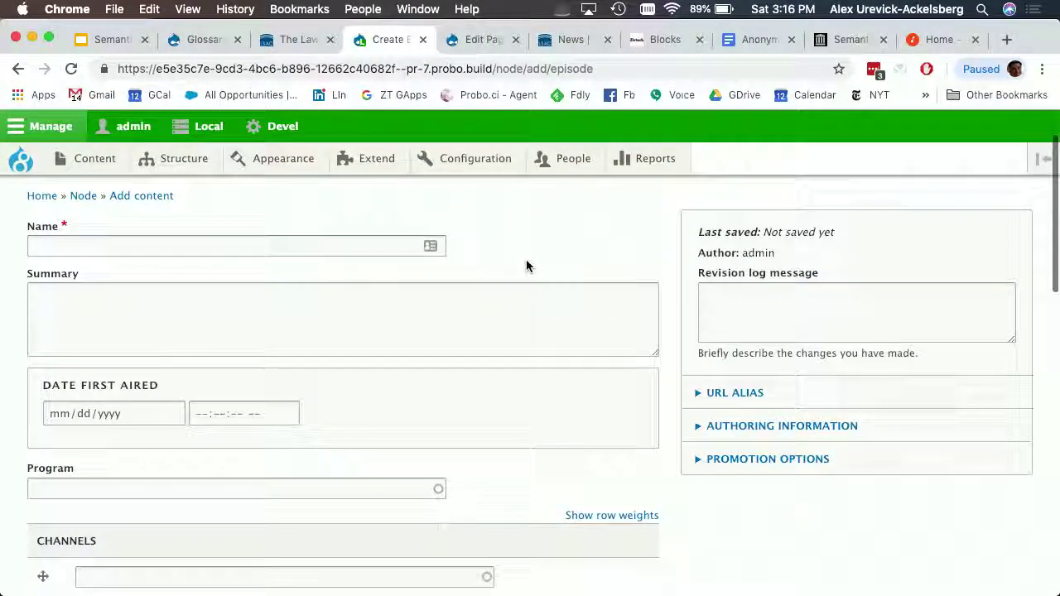
scroll(527, 260, "down", 1)
scroll(527, 261, "up", 2)
scroll(526, 261, "down", 2)
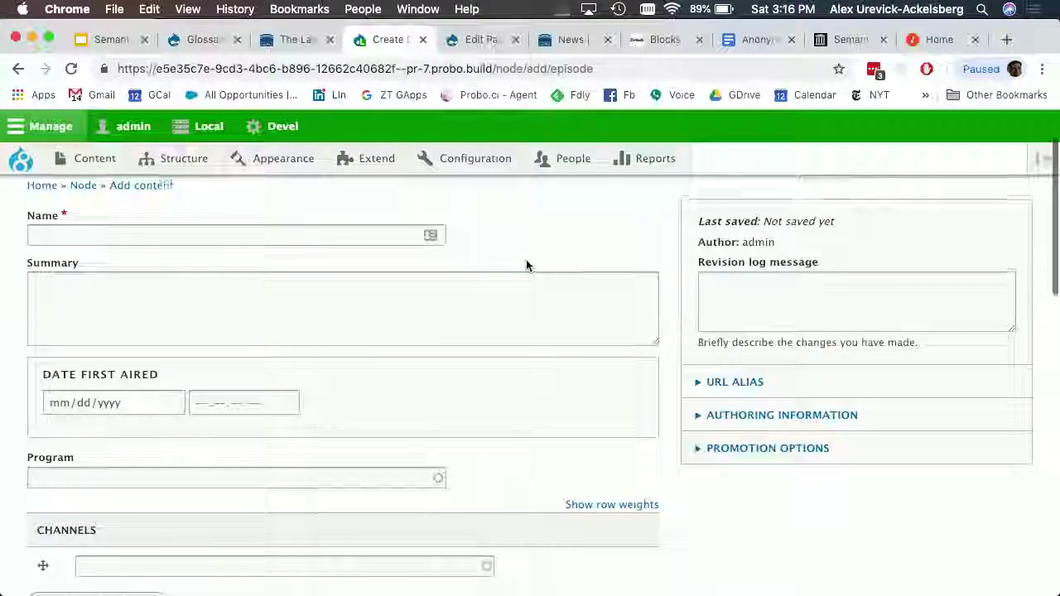
scroll(526, 262, "down", 10)
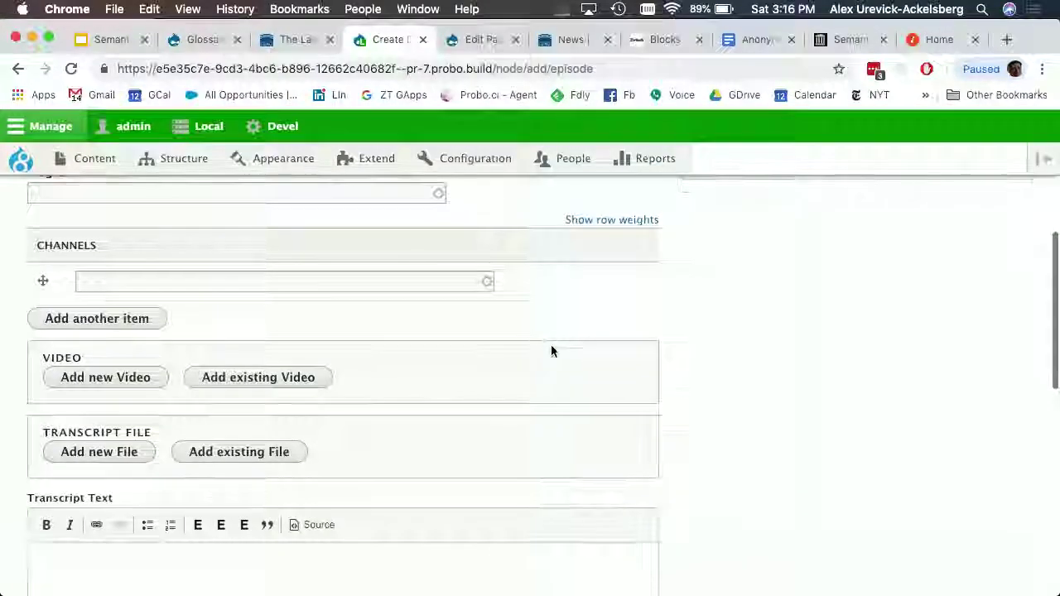
scroll(580, 365, "down", 1)
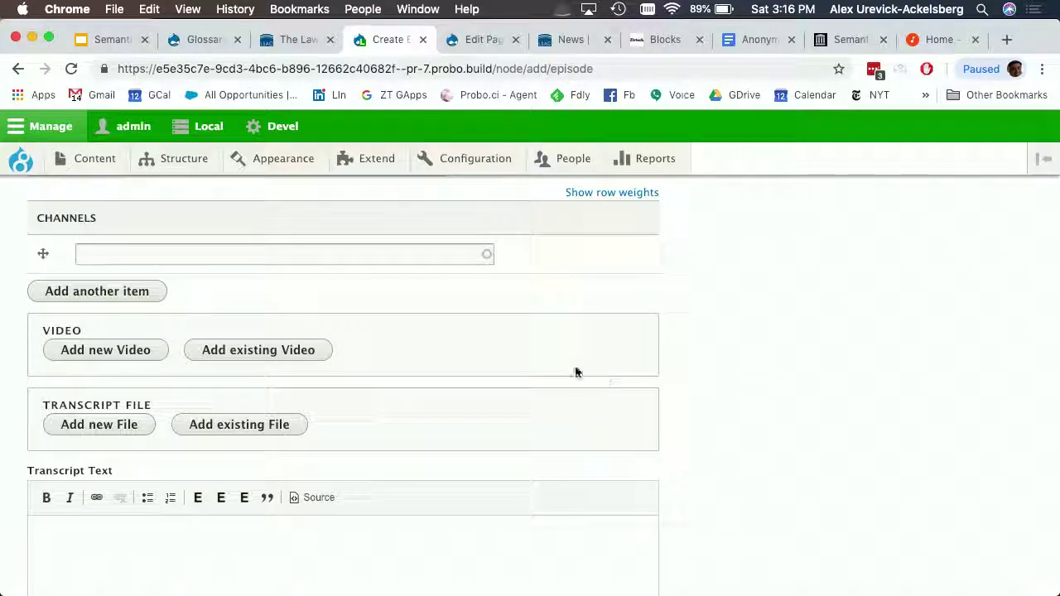
scroll(423, 341, "down", 1)
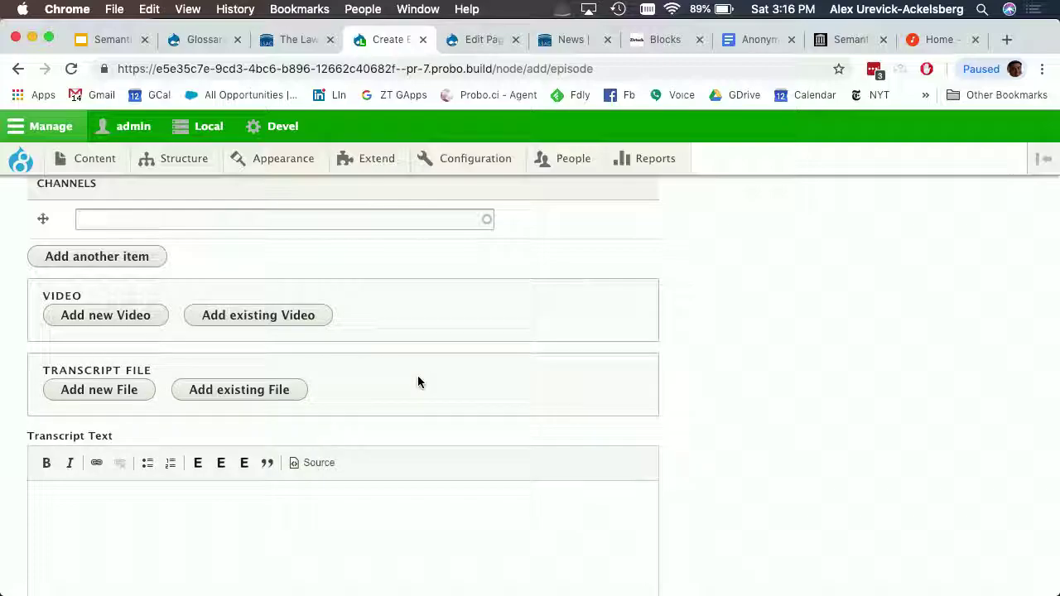
scroll(418, 378, "up", 1)
scroll(418, 379, "down", 2)
scroll(418, 382, "down", 2)
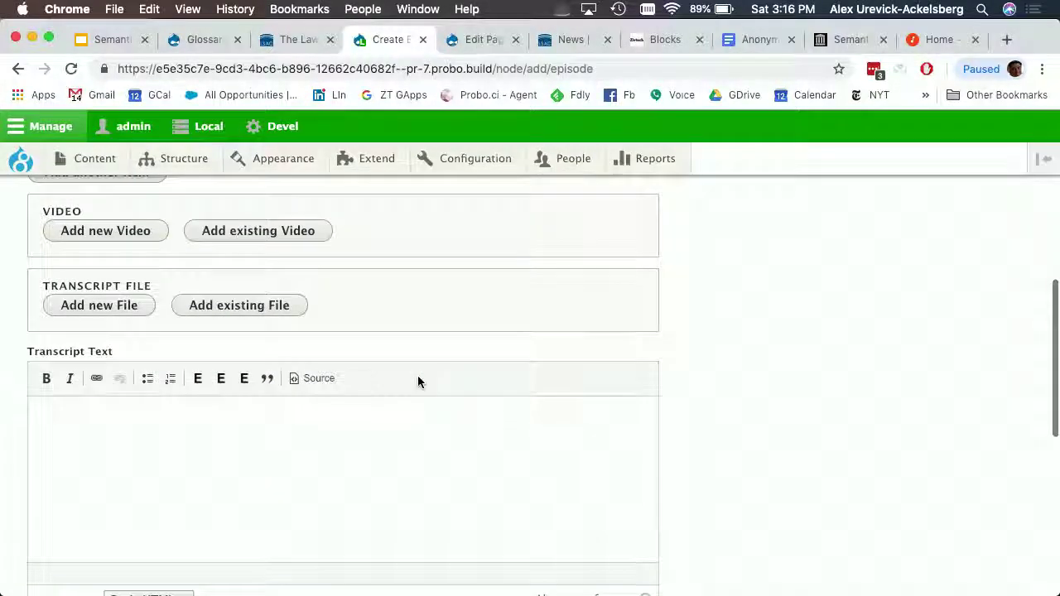
scroll(418, 381, "up", 4)
scroll(418, 381, "down", 1)
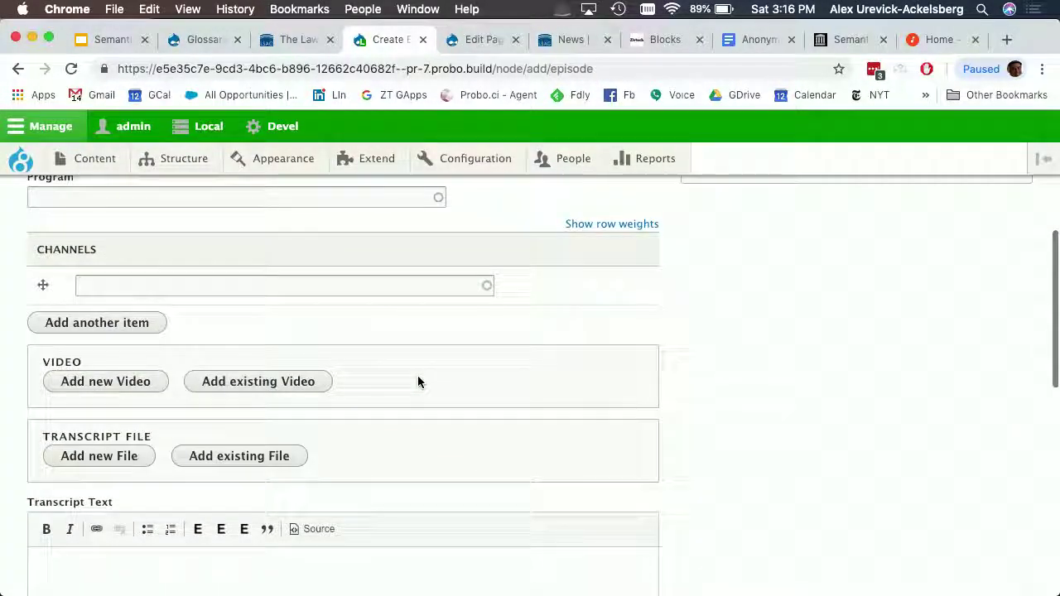
scroll(417, 381, "down", 2)
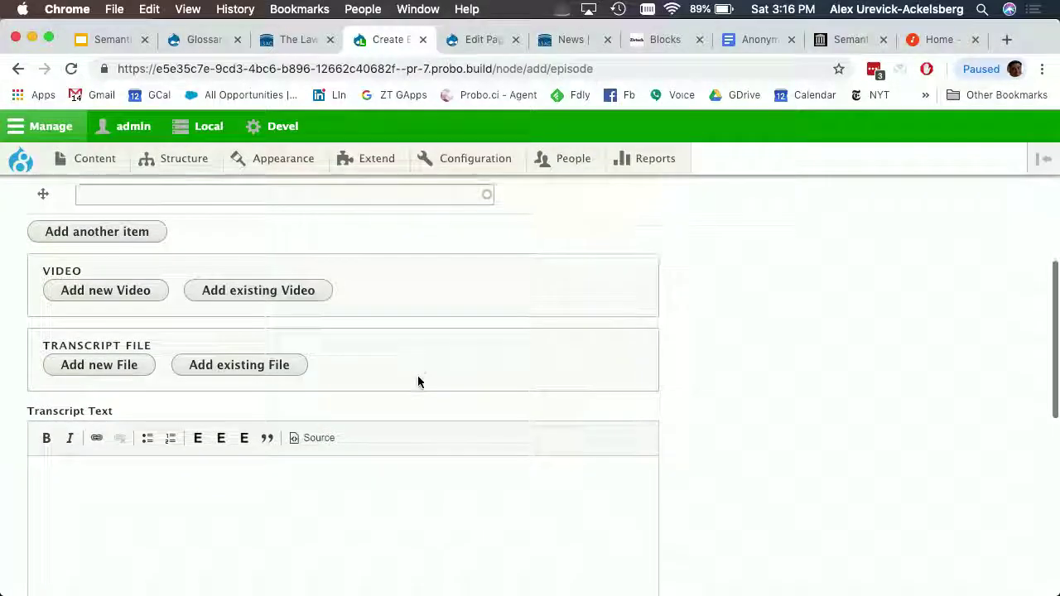
scroll(418, 381, "up", 8)
scroll(177, 254, "down", 1)
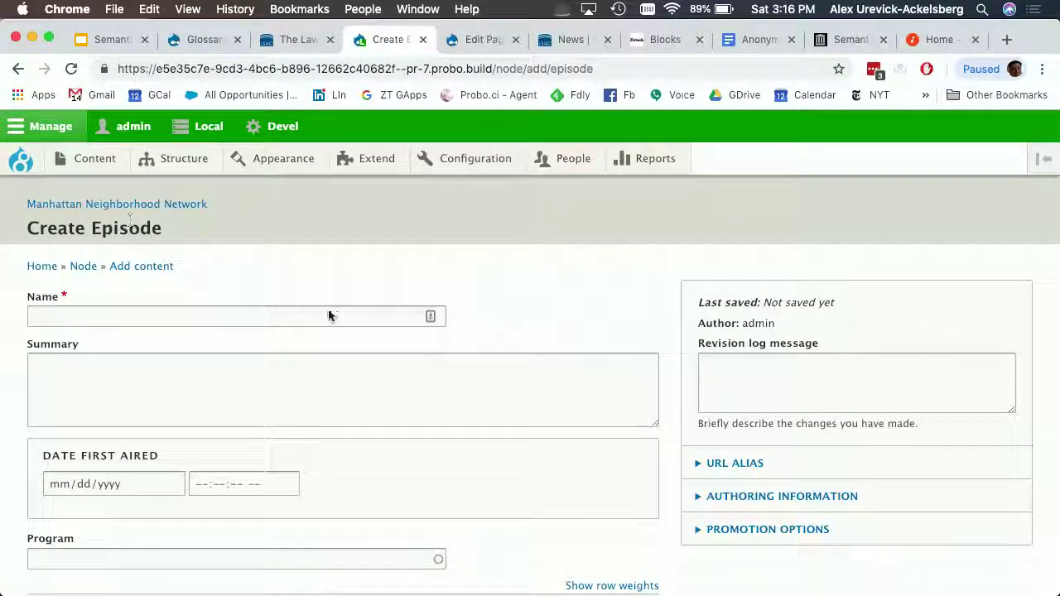
scroll(414, 400, "down", 10)
scroll(414, 405, "down", 1)
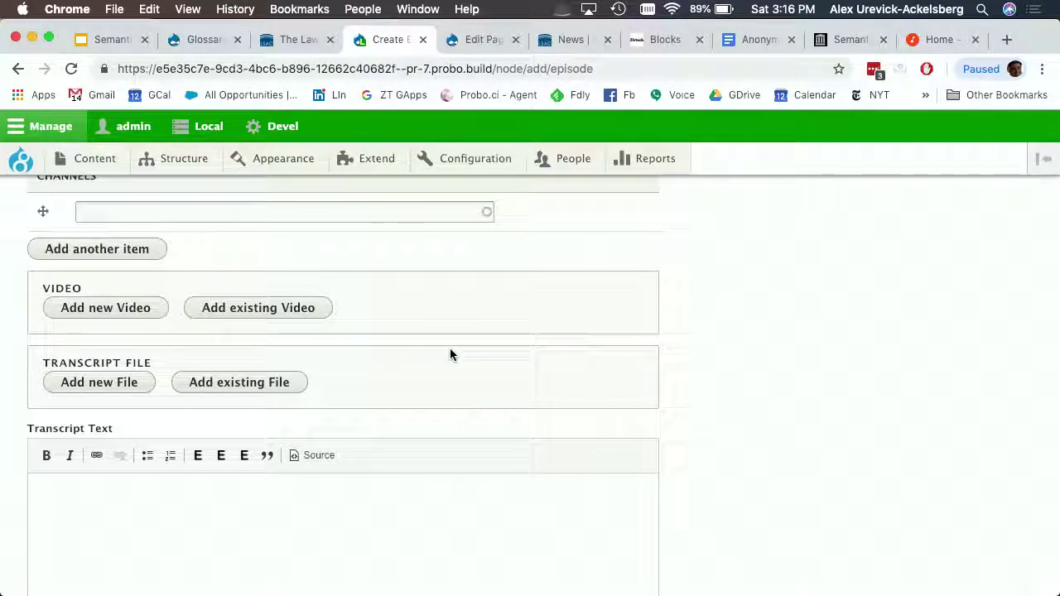
left_click(132, 309)
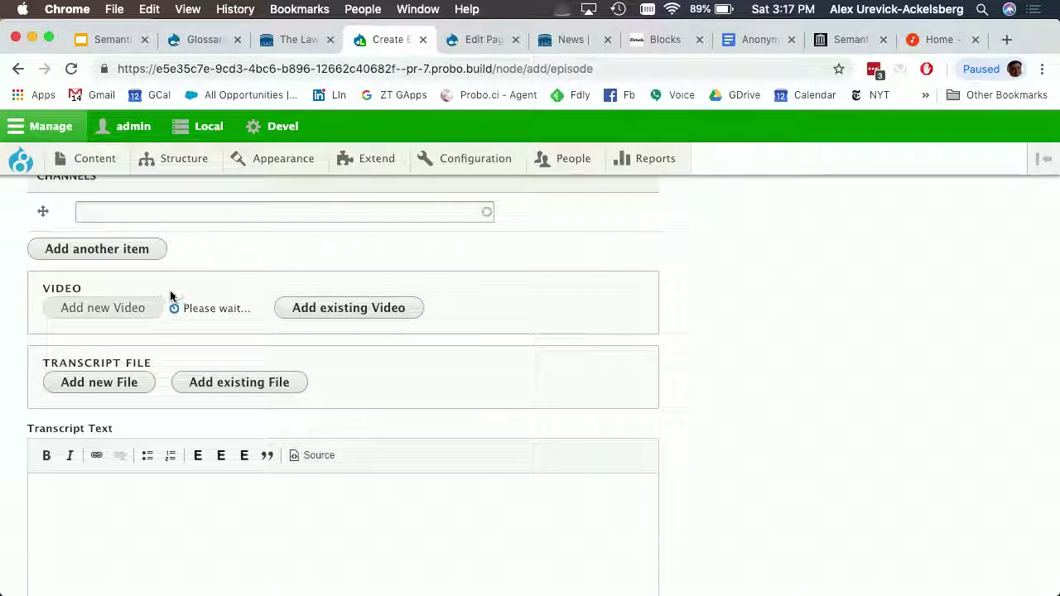
left_click(180, 331)
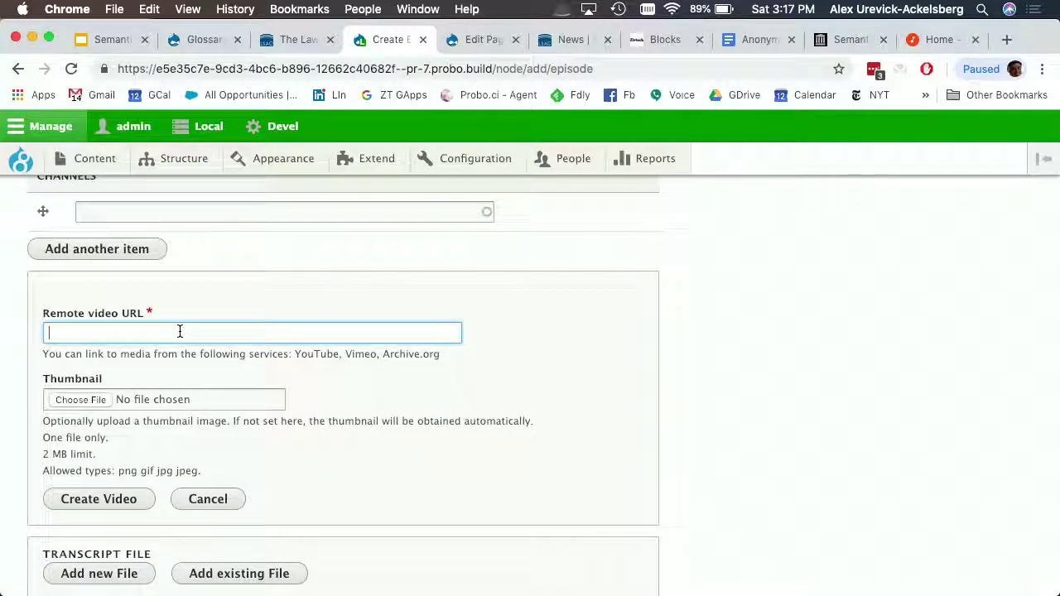
left_click(846, 39)
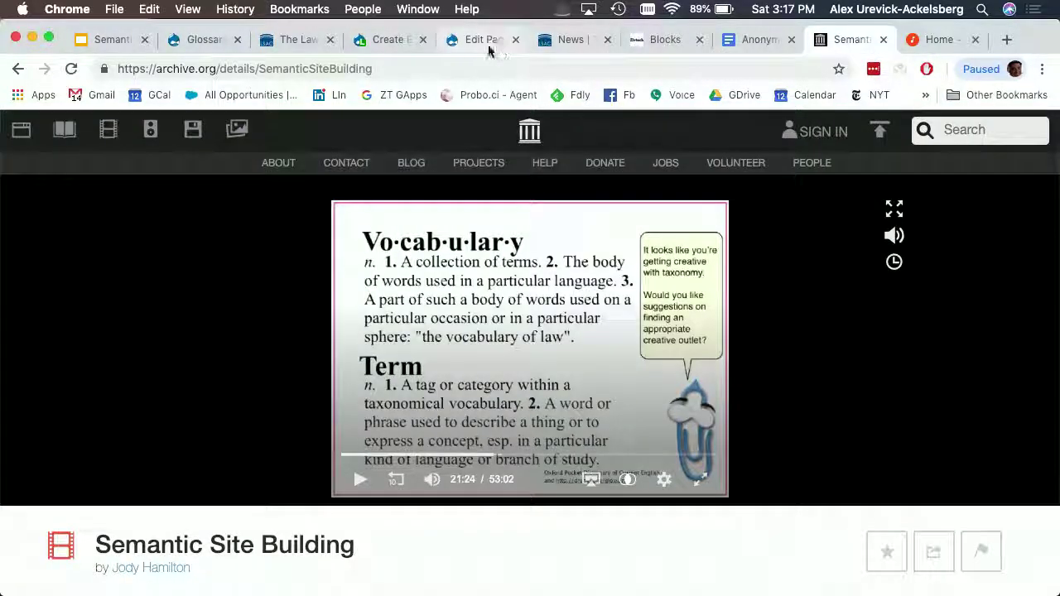
left_click(429, 68)
key("super+c")
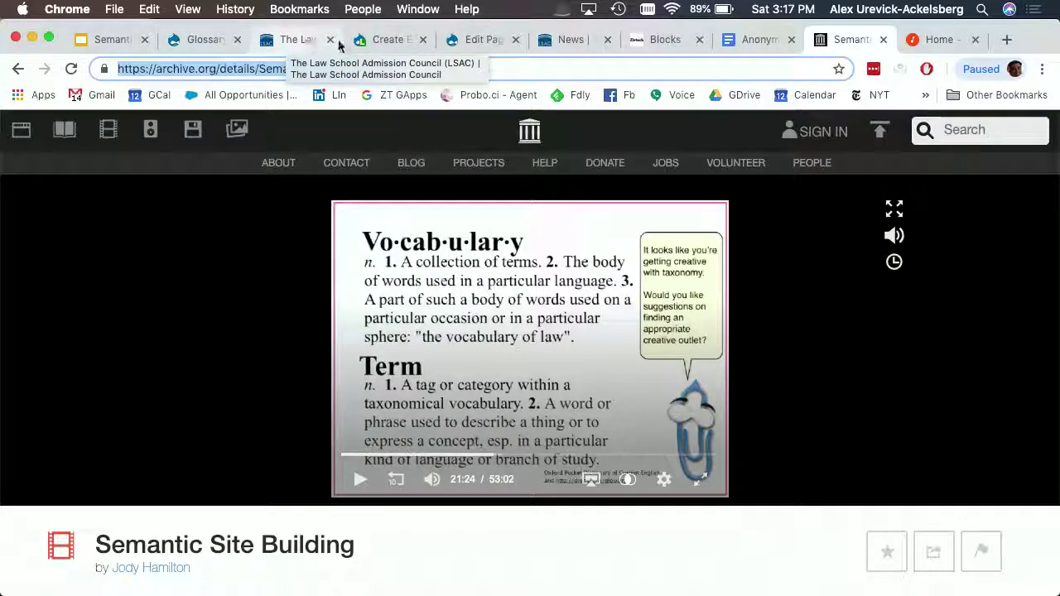
left_click(387, 39)
key("super+v")
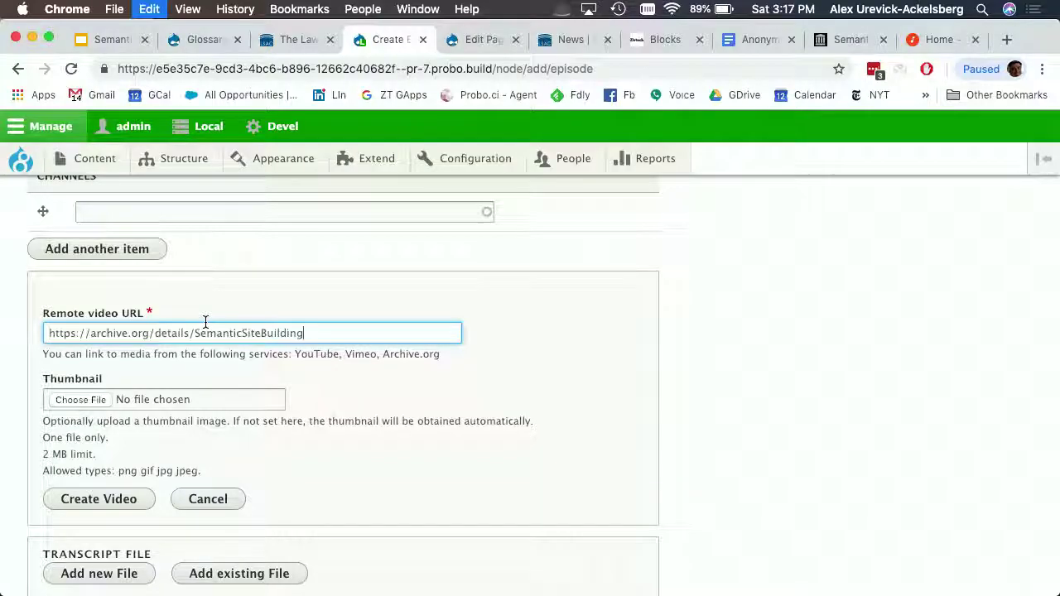
Create the video from the entered URL without uploading a thumbnail
left_click(405, 377)
scroll(405, 380, "down", 1)
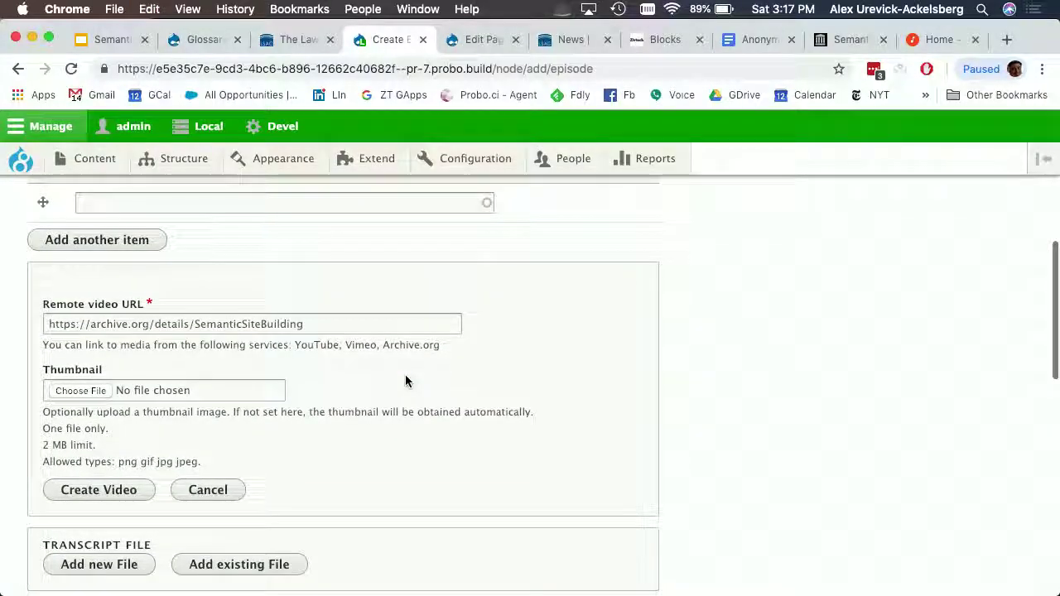
scroll(249, 372, "down", 1)
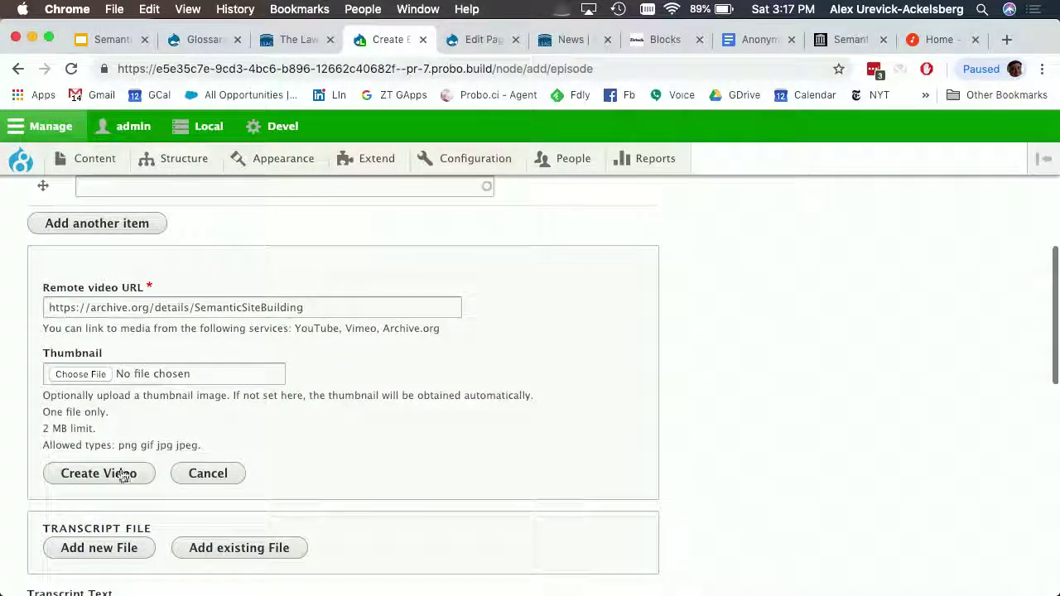
left_click(108, 473)
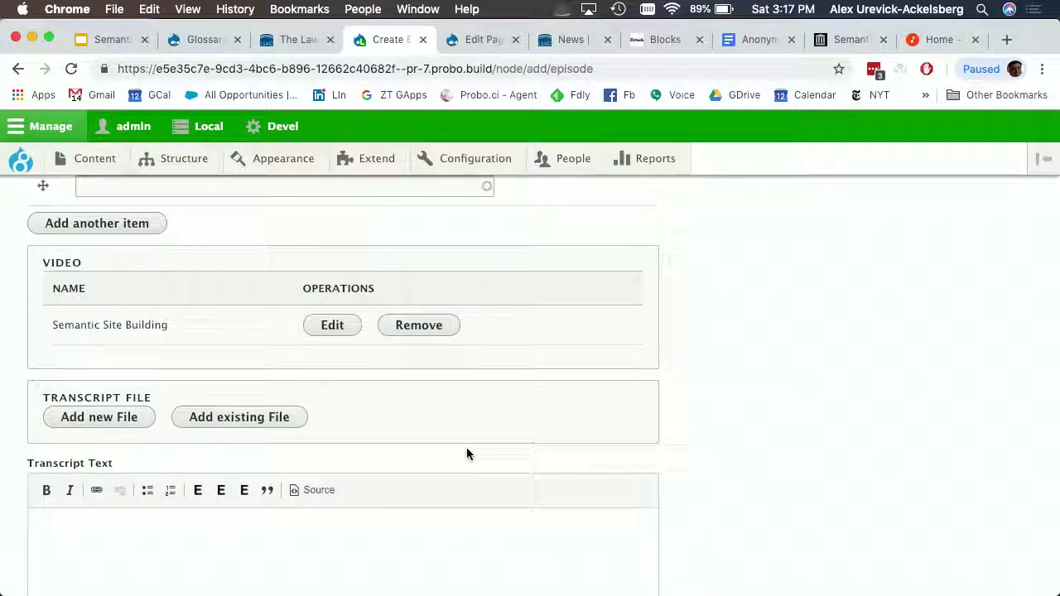
Name the episode "test" and save it as published
scroll(466, 454, "up", 10)
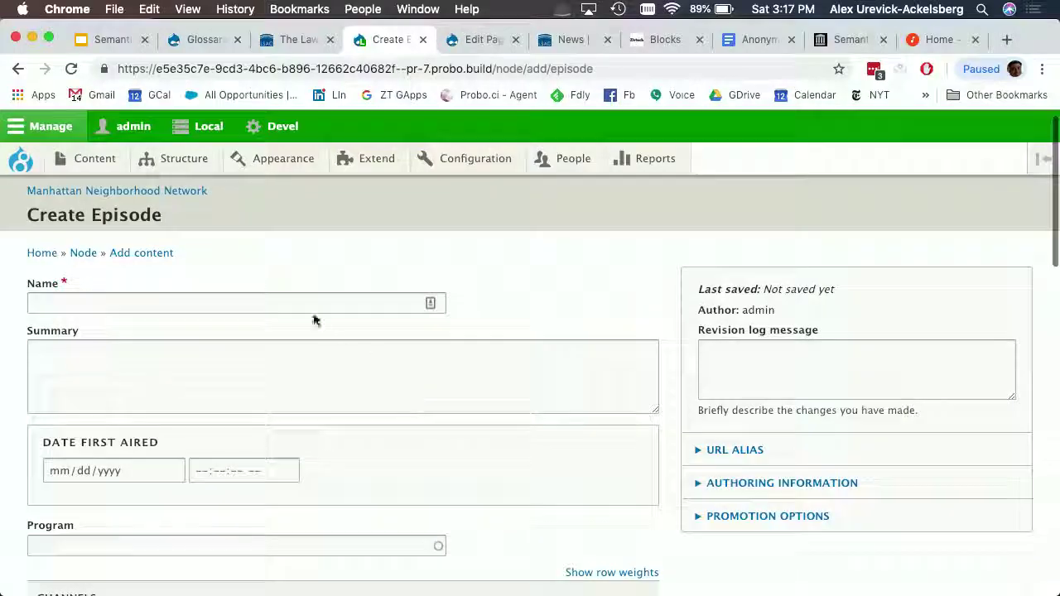
left_click(301, 302)
type("test")
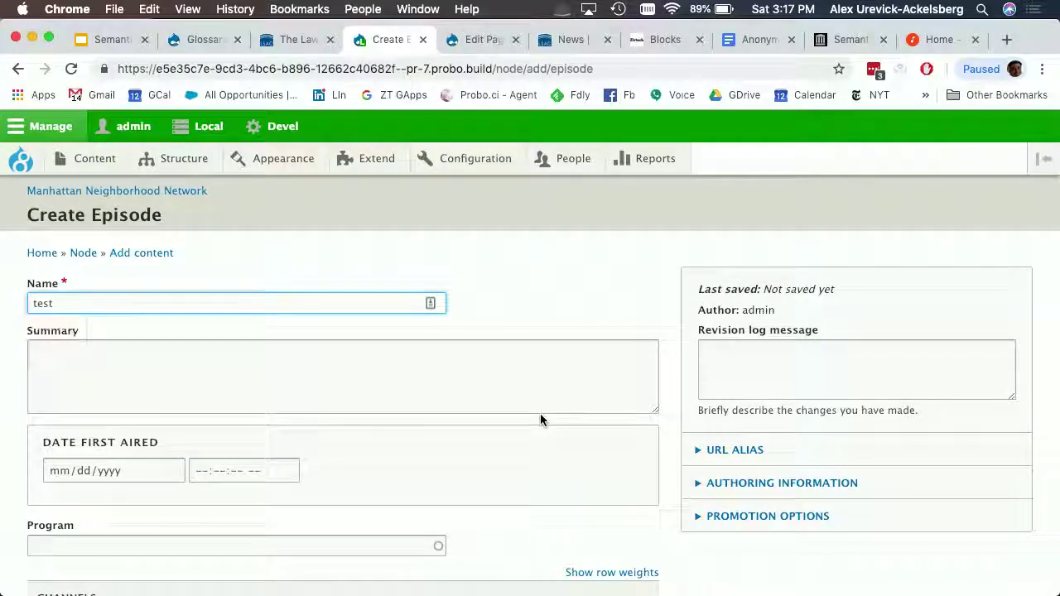
scroll(539, 413, "down", 3)
scroll(540, 420, "down", 10)
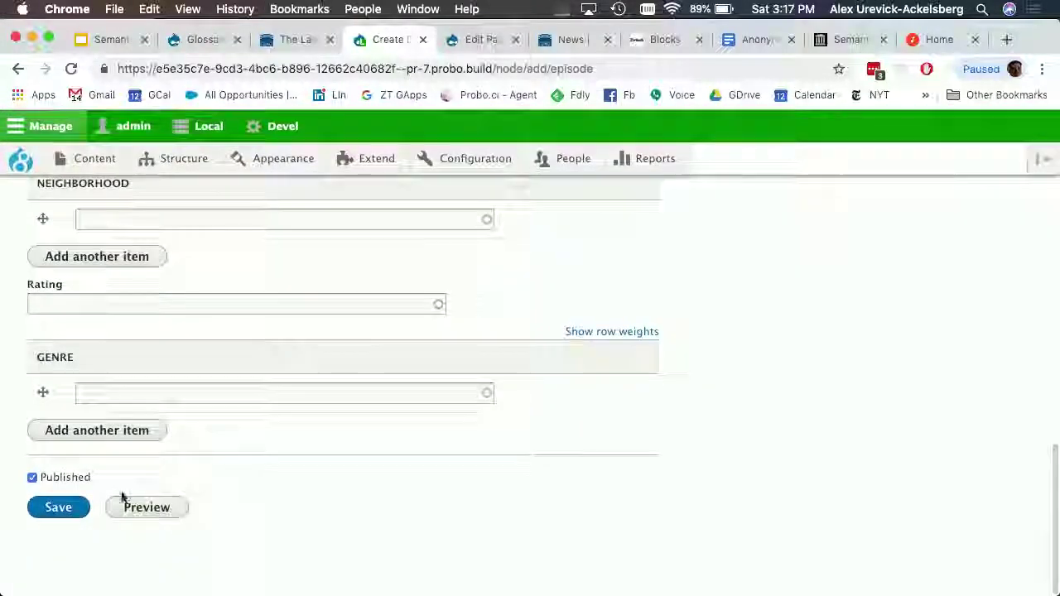
left_click(58, 508)
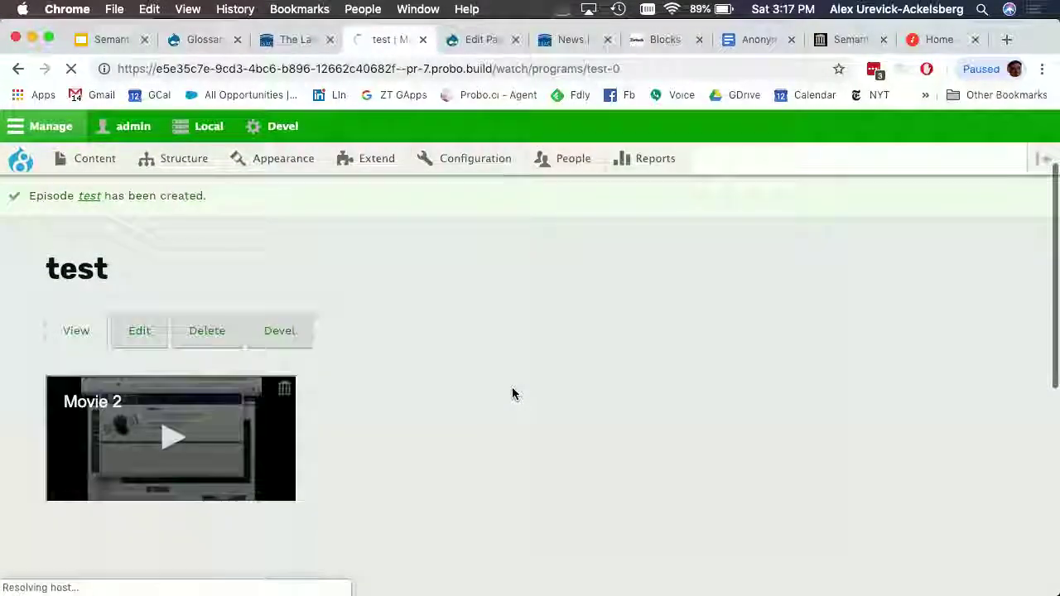
Play the embedded video on the test episode's page and expand it to full screen
scroll(512, 393, "down", 3)
left_click(167, 380)
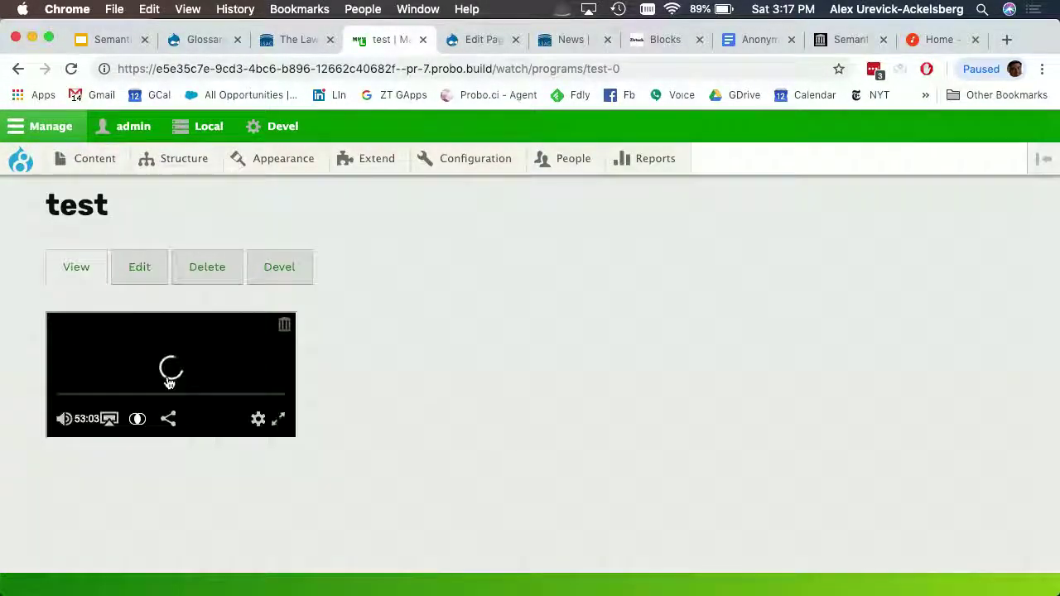
left_click(277, 421)
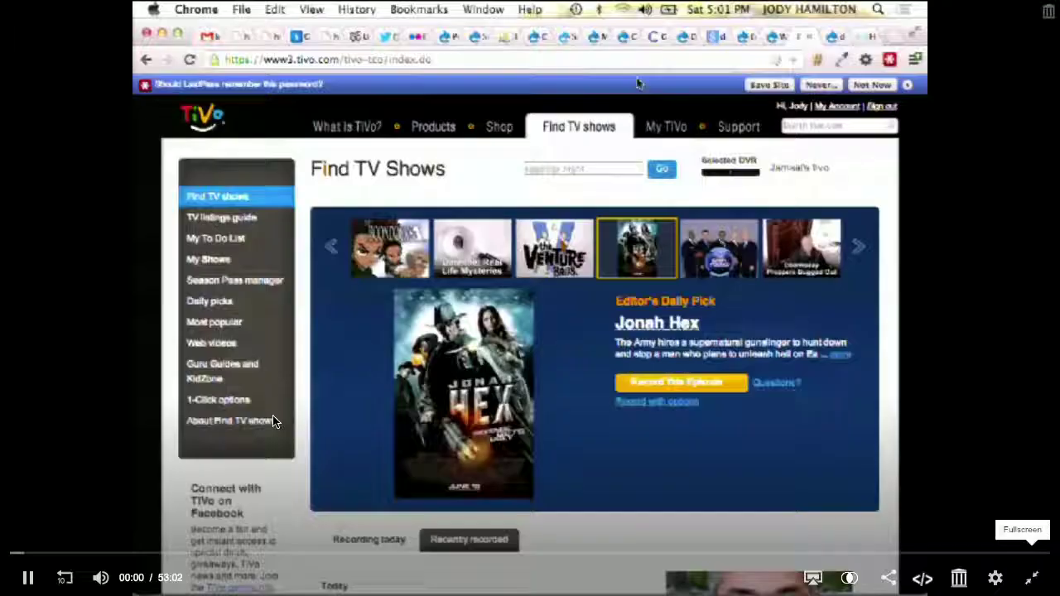
Sample several points along the video's timeline, then return from full screen to the episode page
left_click(469, 559)
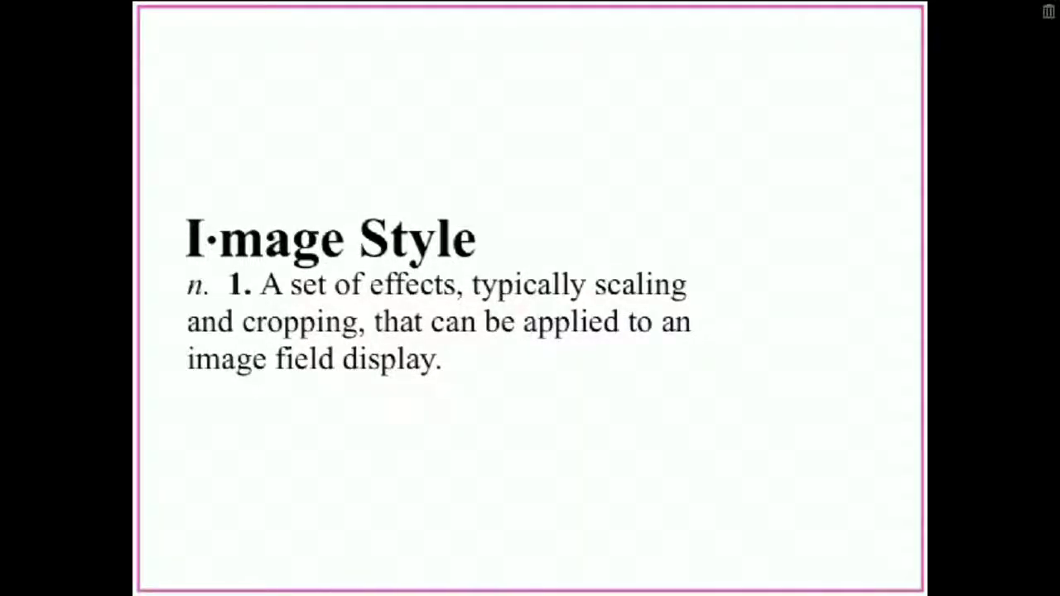
mouse_move(338, 568)
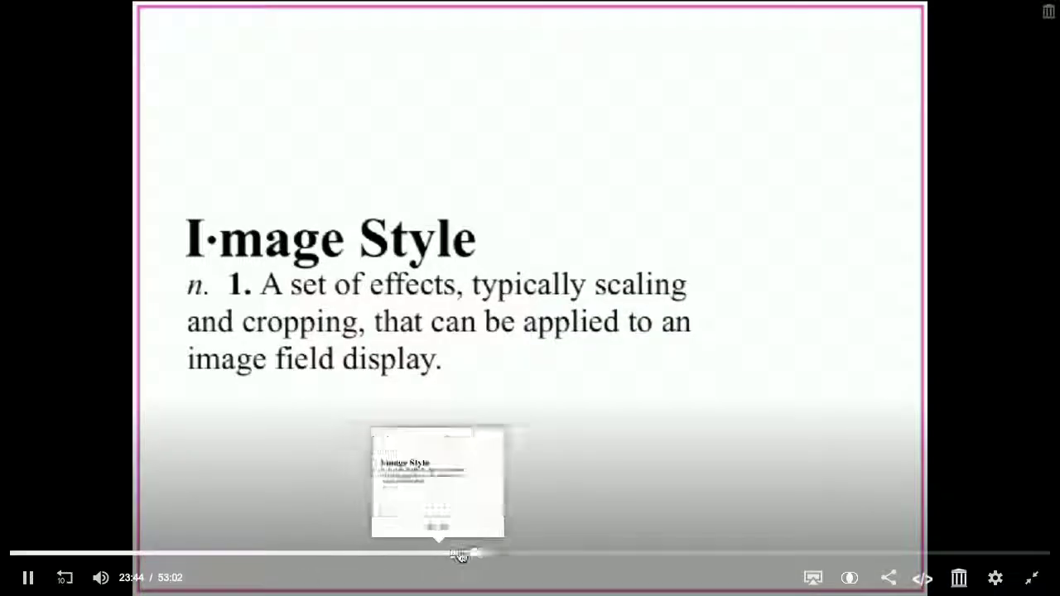
left_click(528, 556)
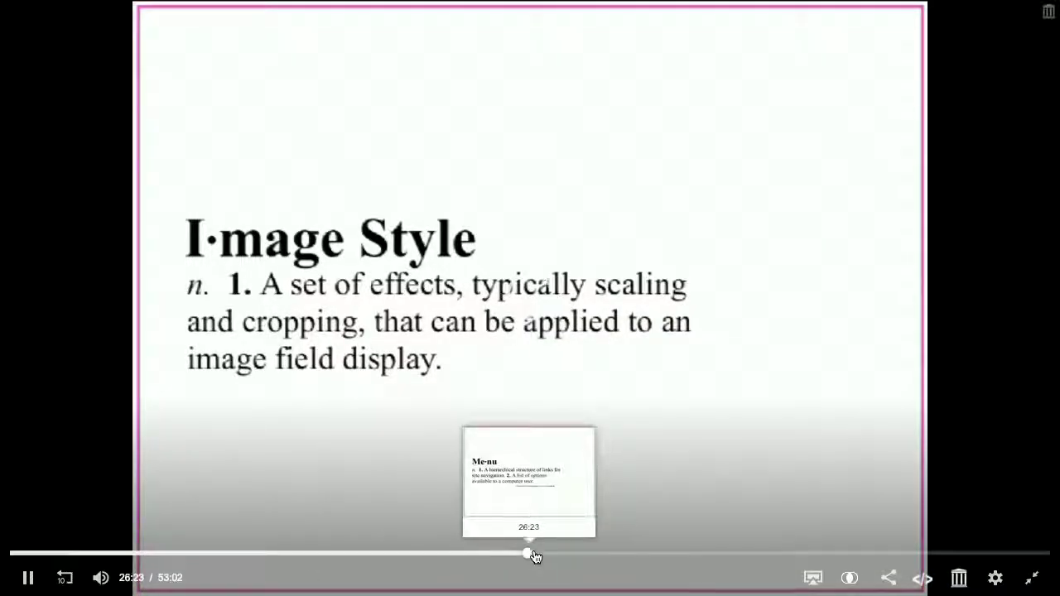
left_click(558, 554)
left_click(598, 555)
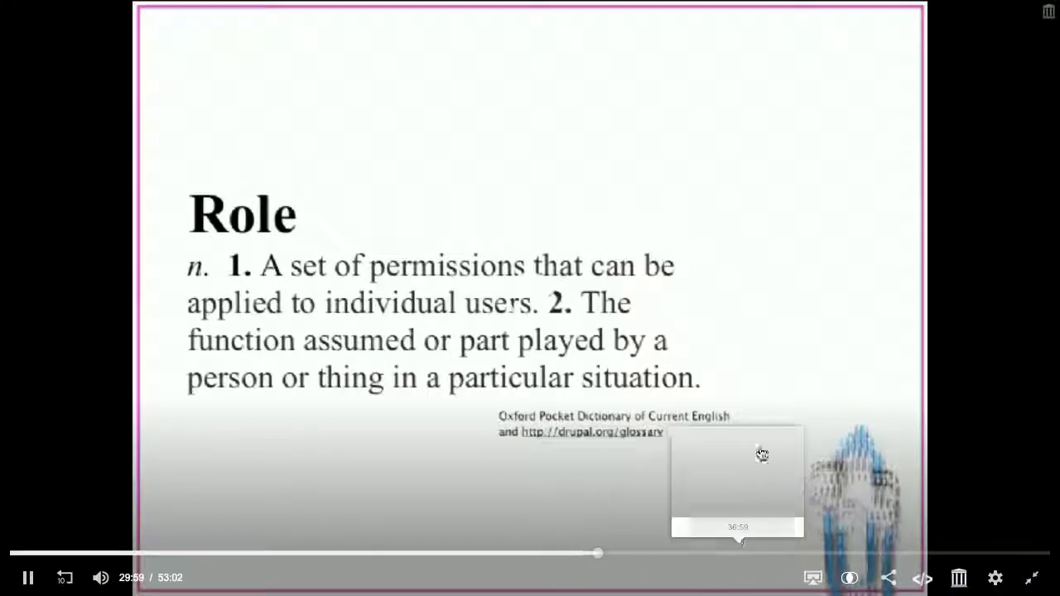
left_click(421, 553)
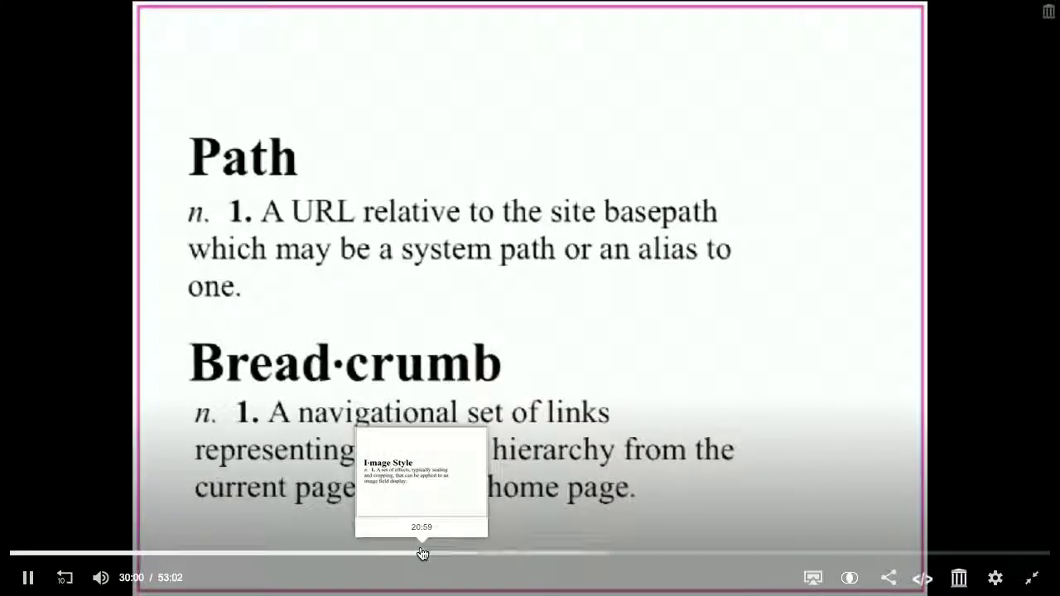
left_click(437, 554)
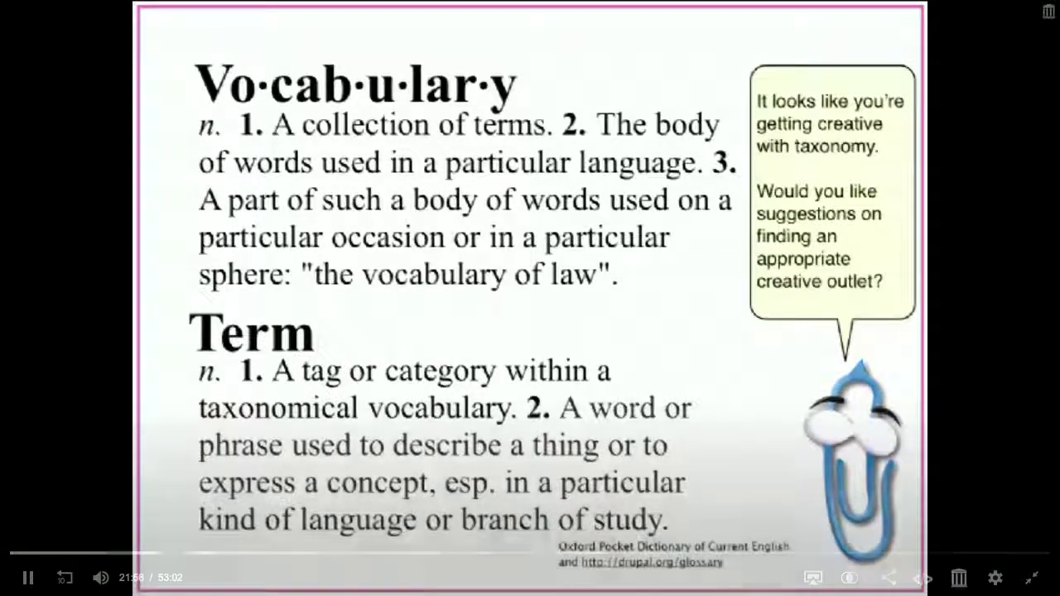
key("Escape")
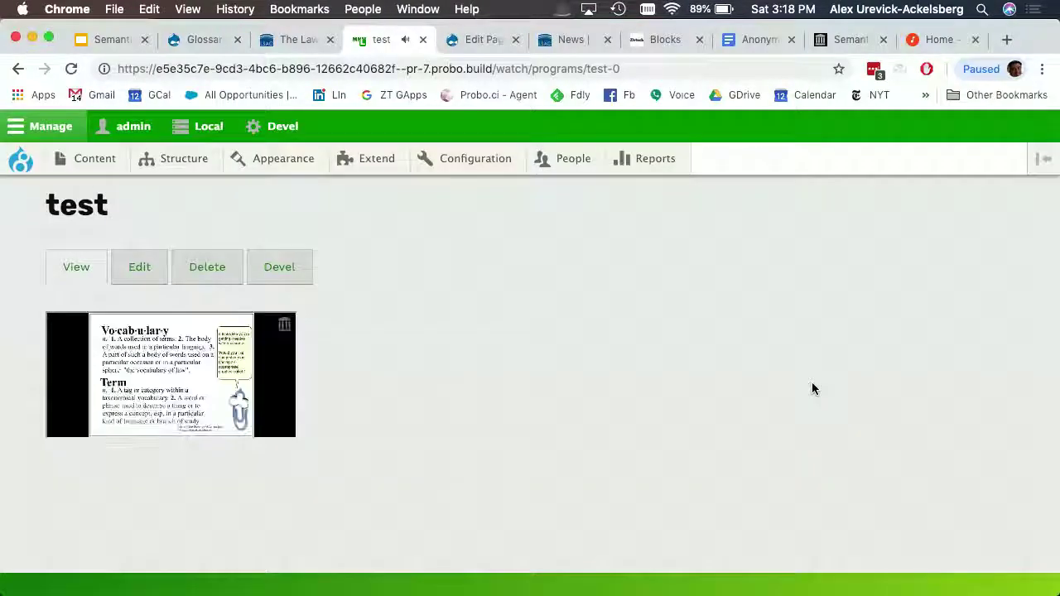
mouse_move(172, 368)
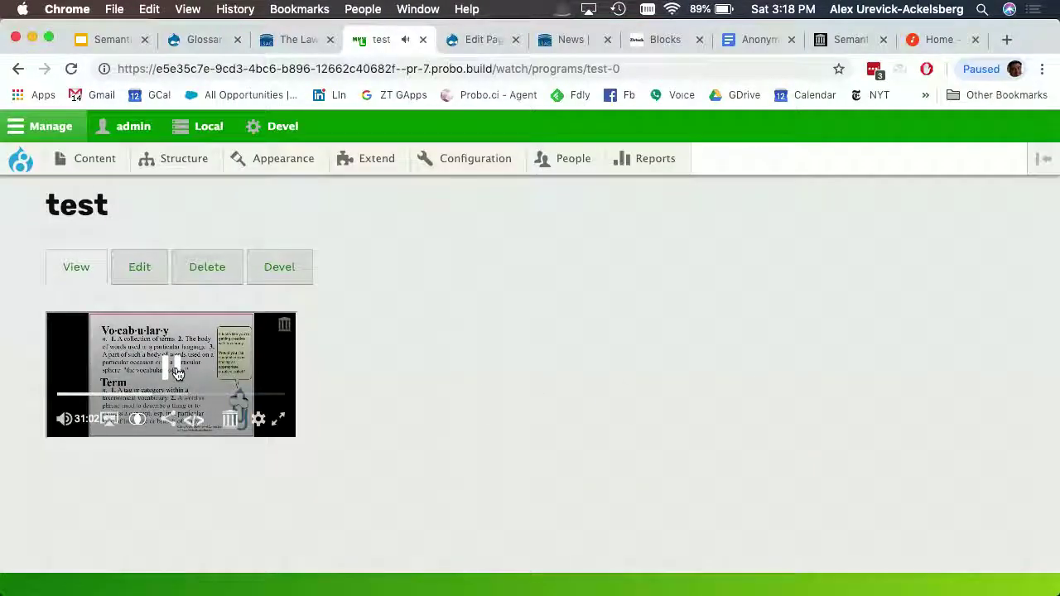
Edit the test episode and remove the Semantic Site Building video from it without deleting the video from the system
left_click(153, 276)
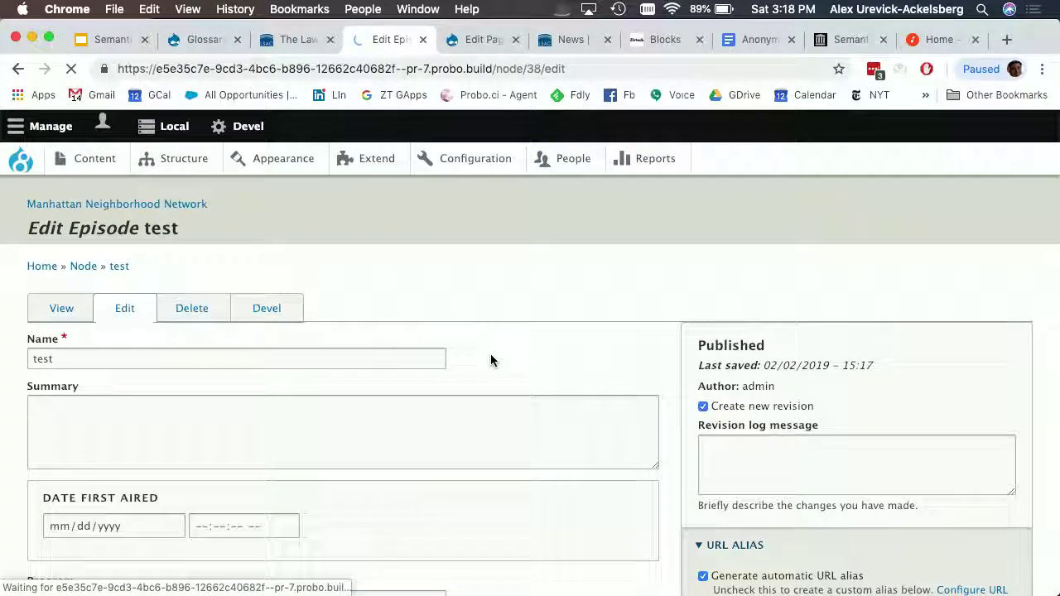
scroll(490, 359, "down", 5)
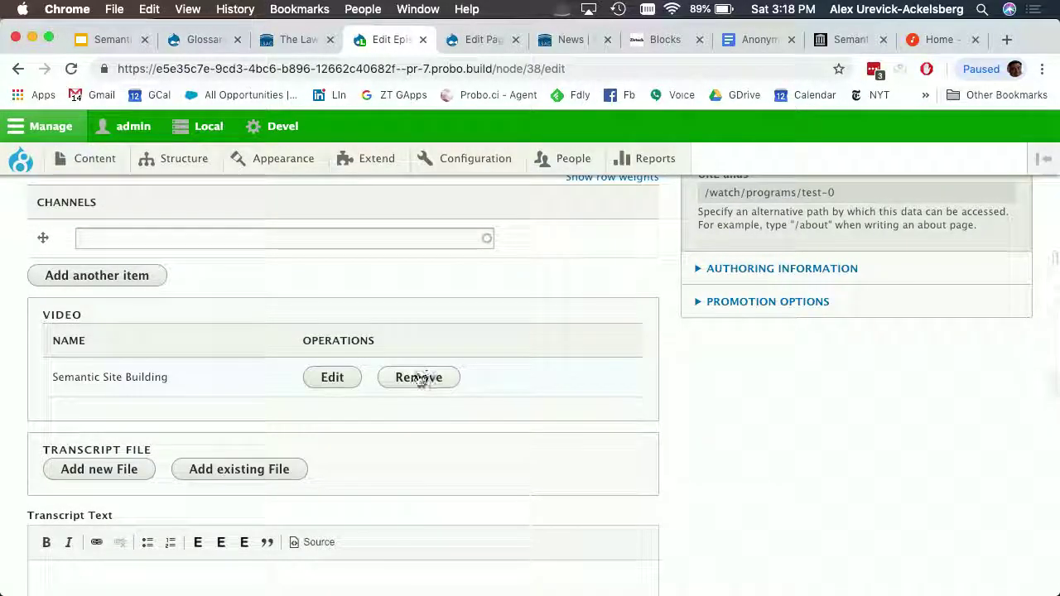
left_click(419, 378)
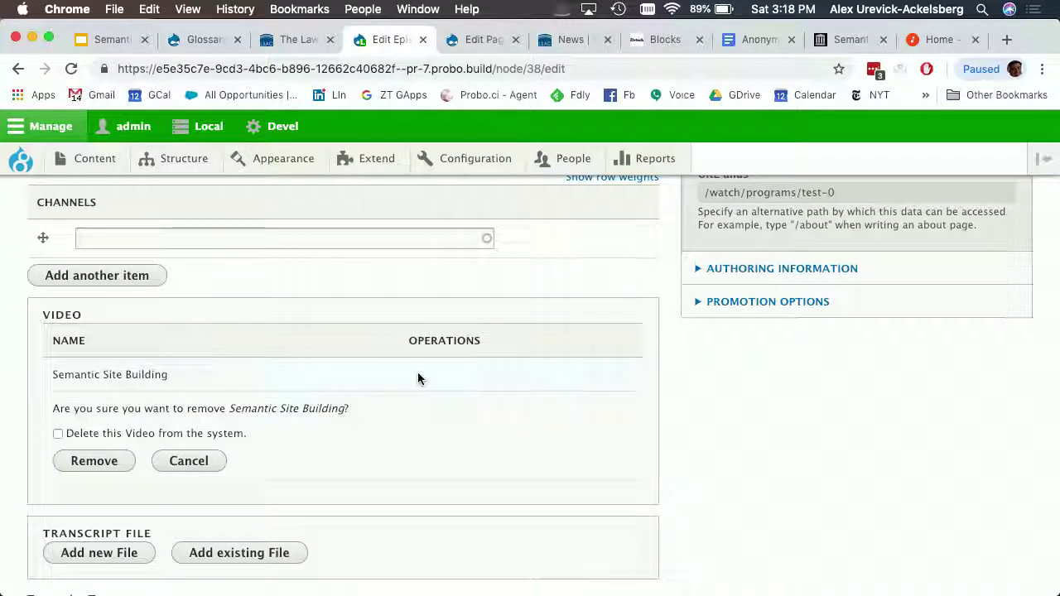
left_click(93, 460)
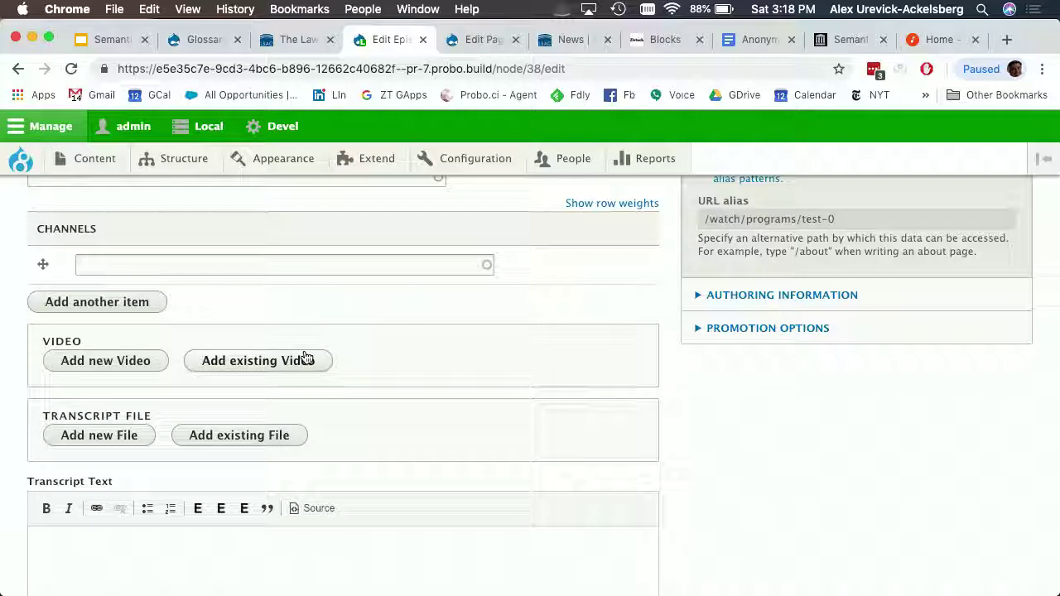
Add the existing video "PBS NewsHour full episode Jan. 17, 2019" to the episode
scroll(399, 379, "down", 1)
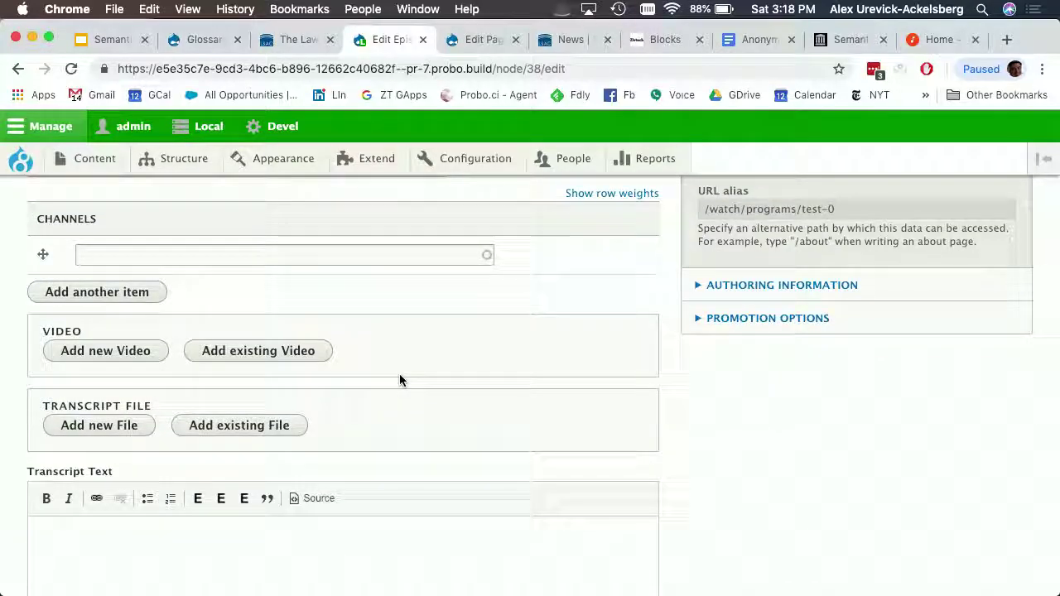
scroll(385, 355, "up", 1)
scroll(386, 354, "down", 1)
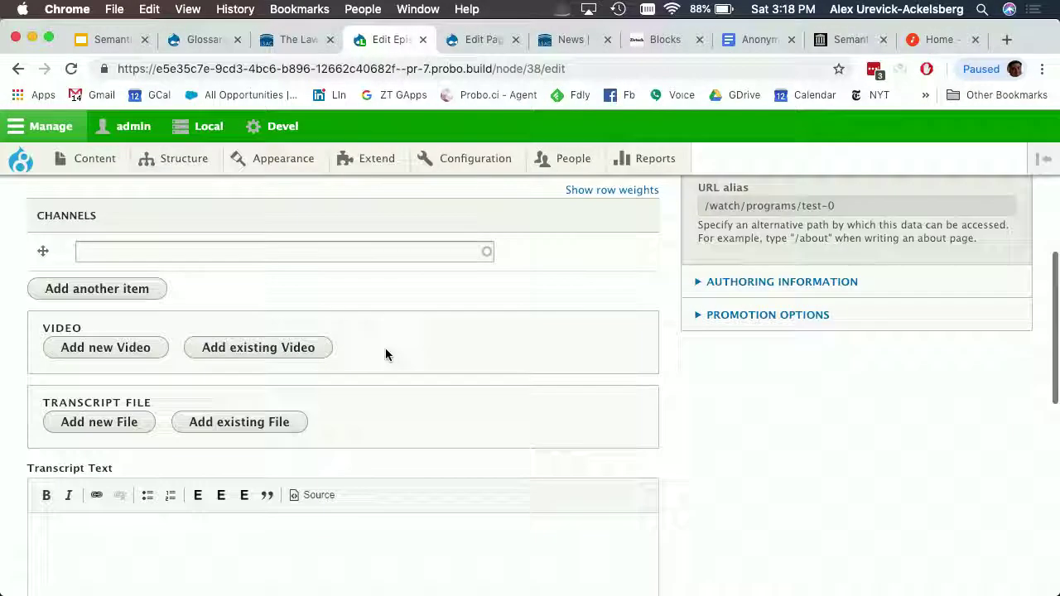
left_click(265, 348)
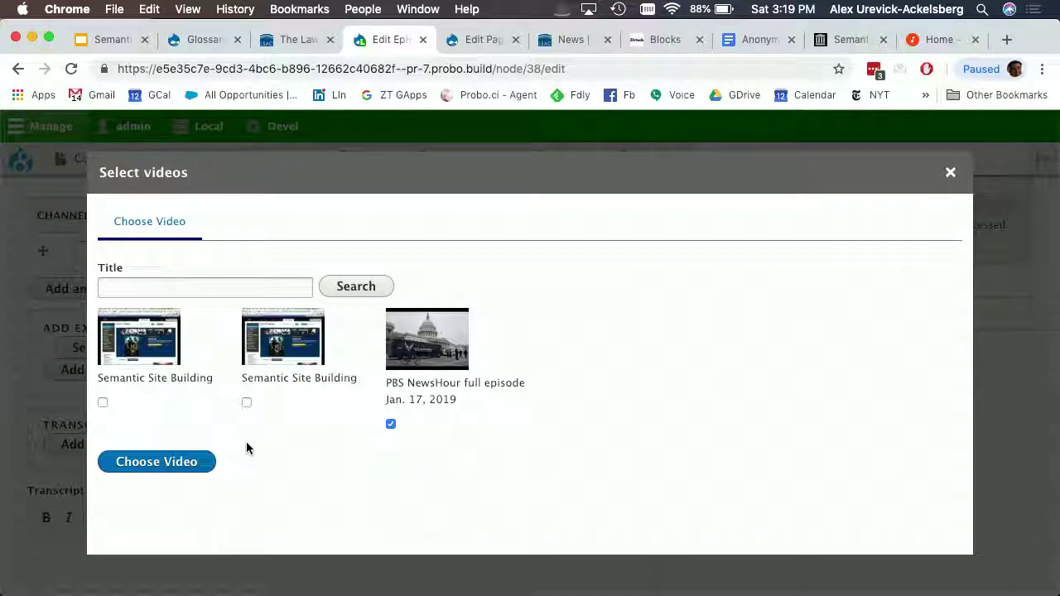
left_click(185, 462)
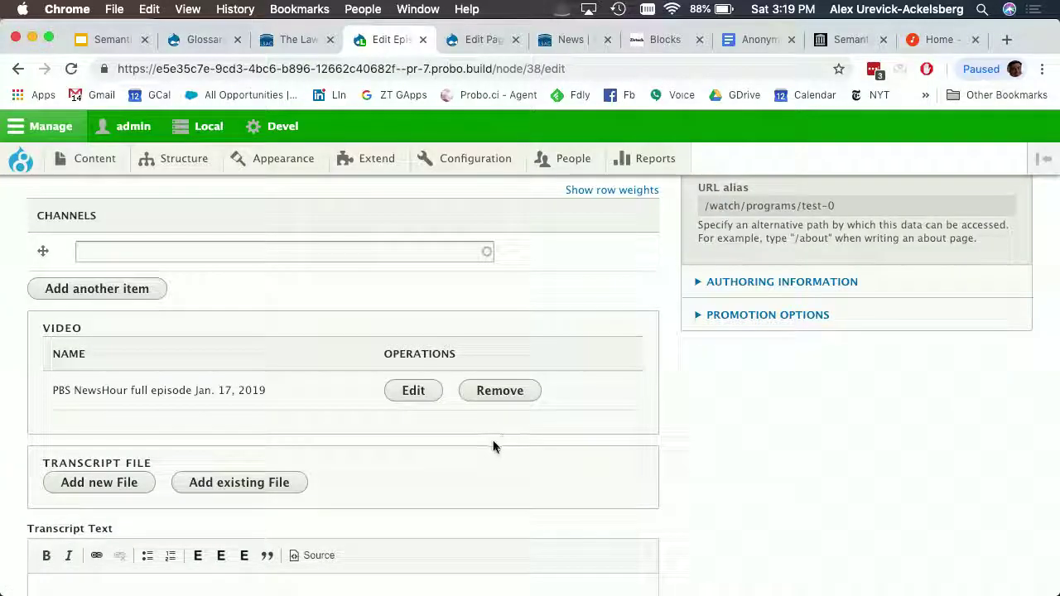
Attach the existing Dummy Document as the episode's transcript file and open its details for editing
scroll(493, 447, "down", 1)
left_click(255, 437)
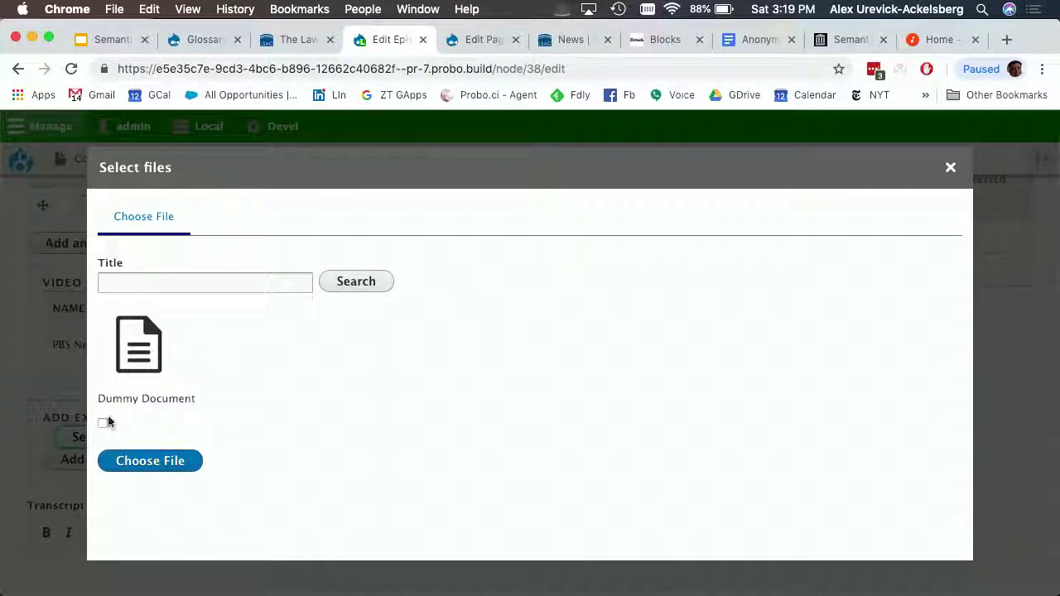
left_click(137, 461)
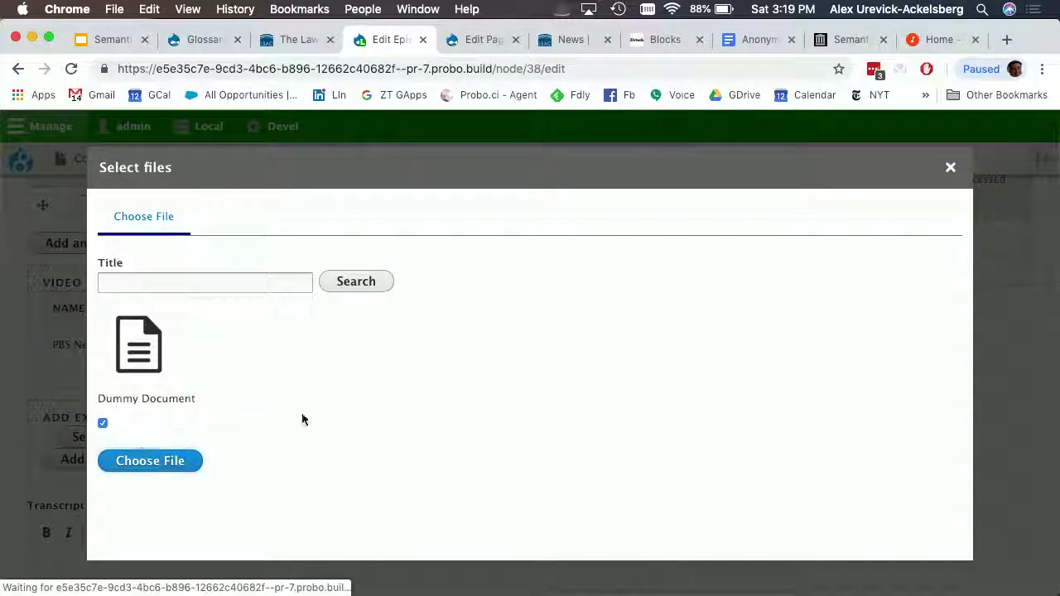
scroll(476, 427, "down", 3)
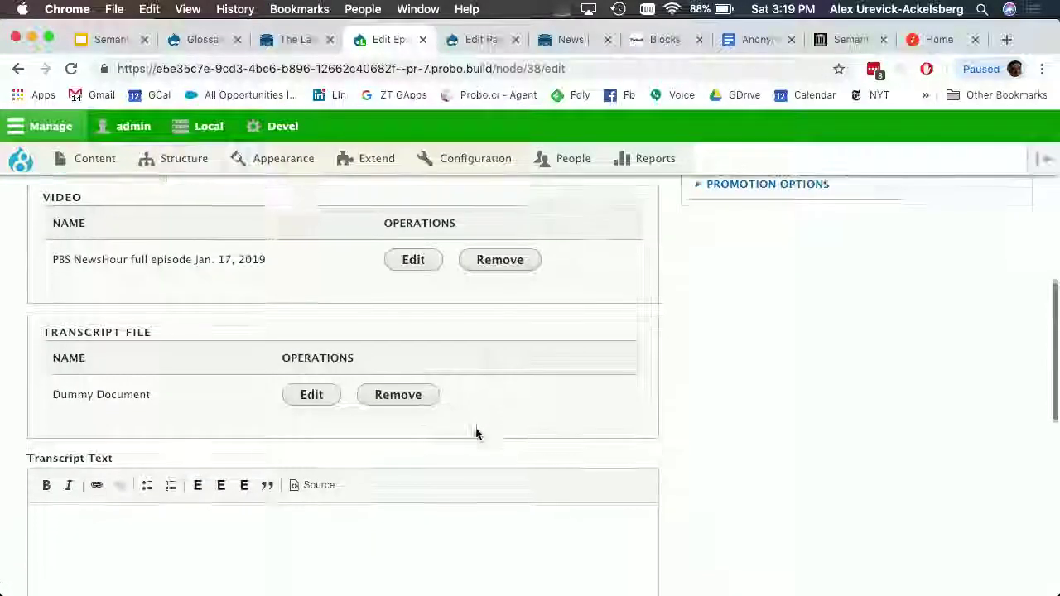
left_click(312, 392)
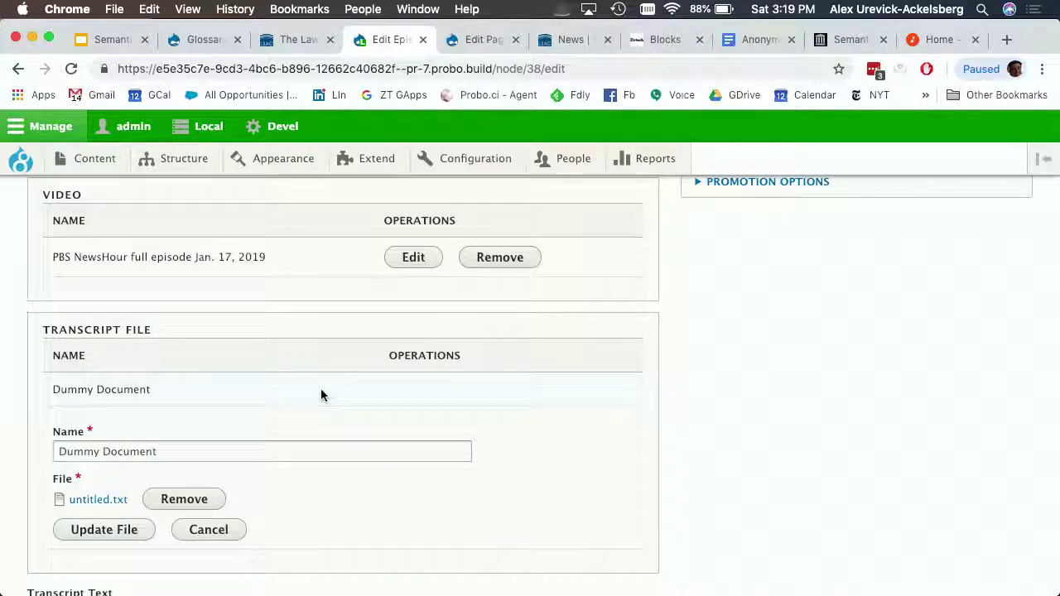
Switch to the Semantic Site Building presentation in Google Slides, present it from the Entity slide and advance to the View mode slide
scroll(273, 397, "down", 1)
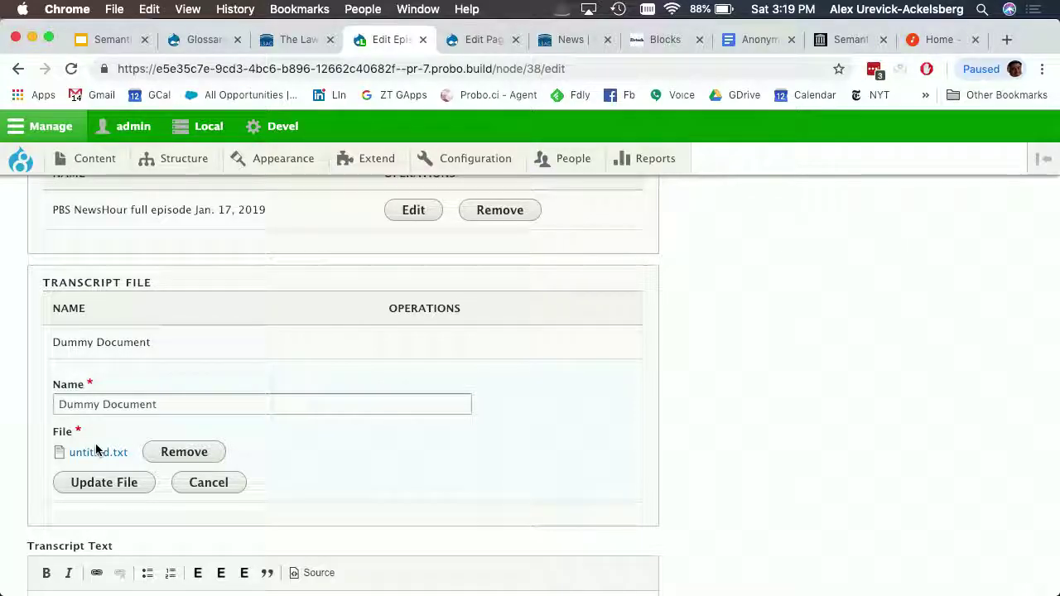
left_click(105, 40)
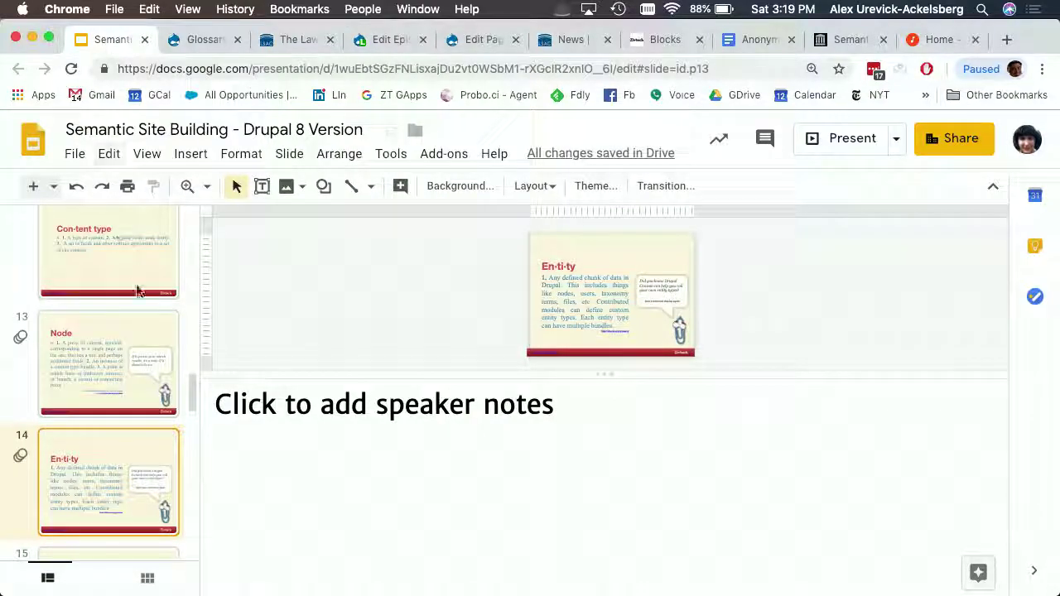
left_click(145, 156)
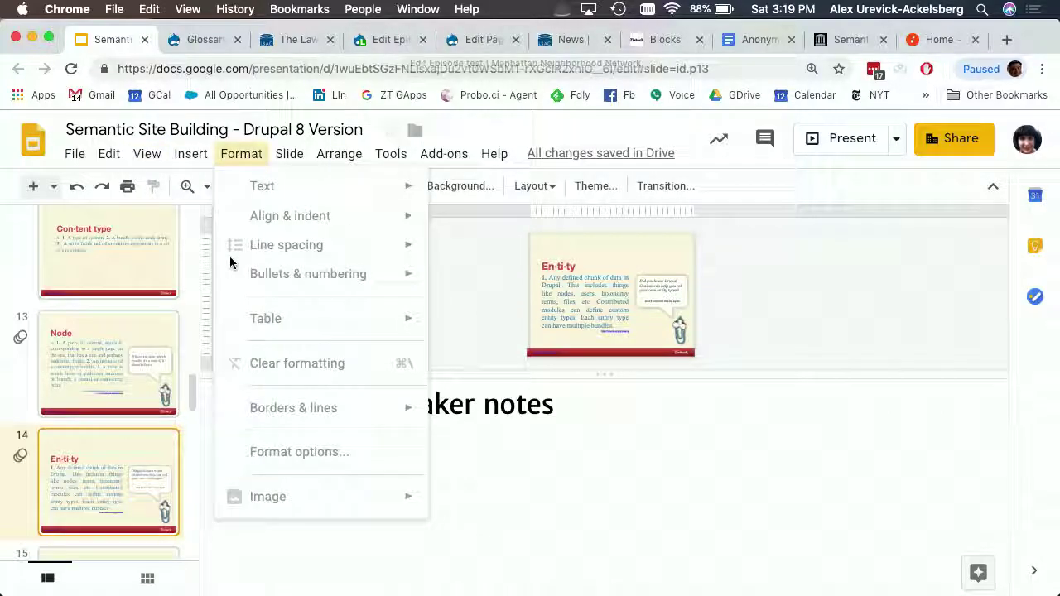
mouse_move(91, 159)
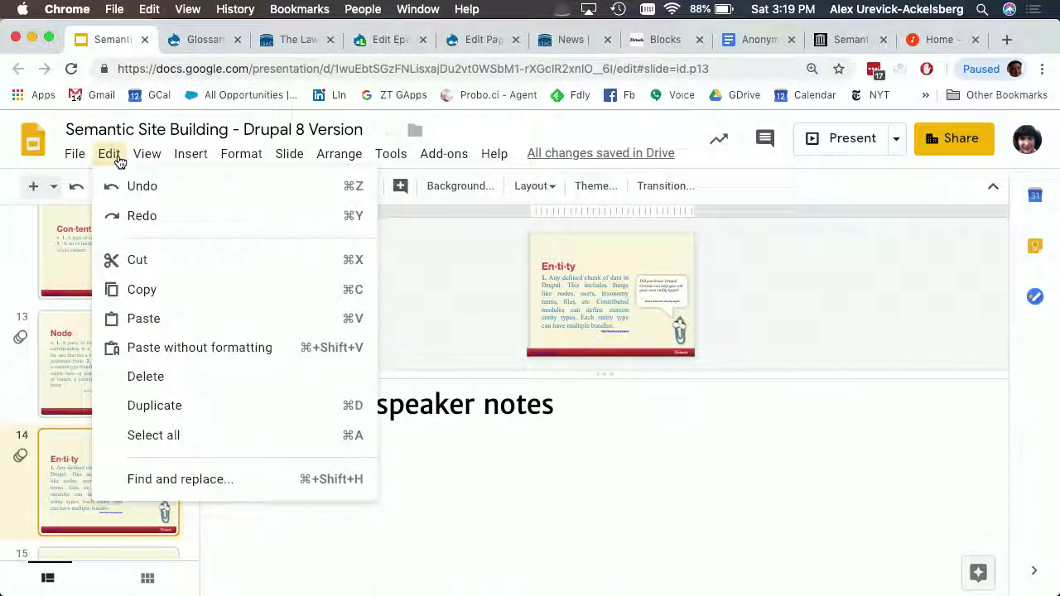
mouse_move(174, 157)
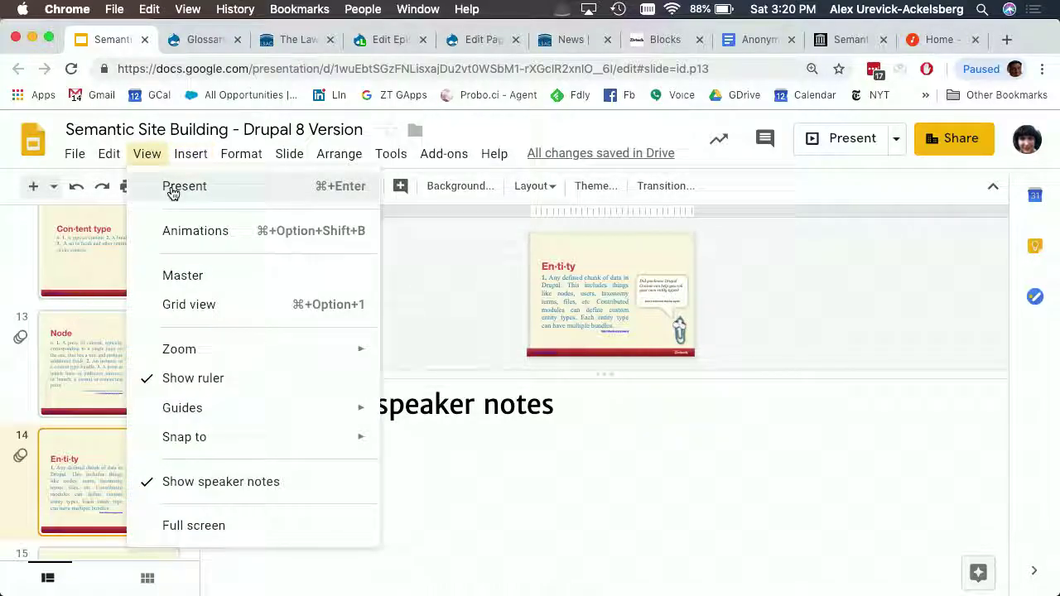
left_click(171, 189)
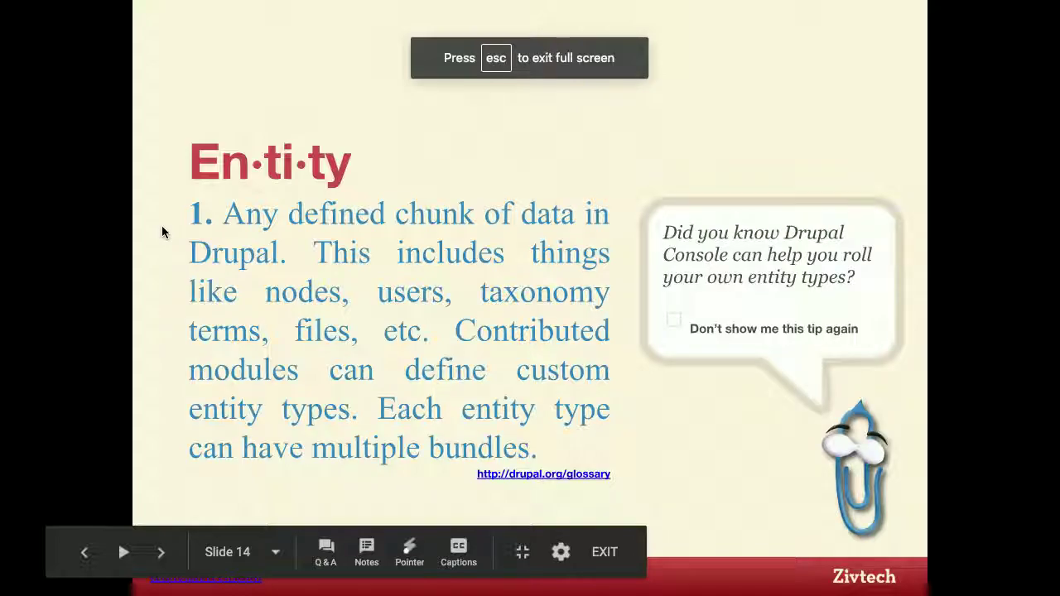
key("Right")
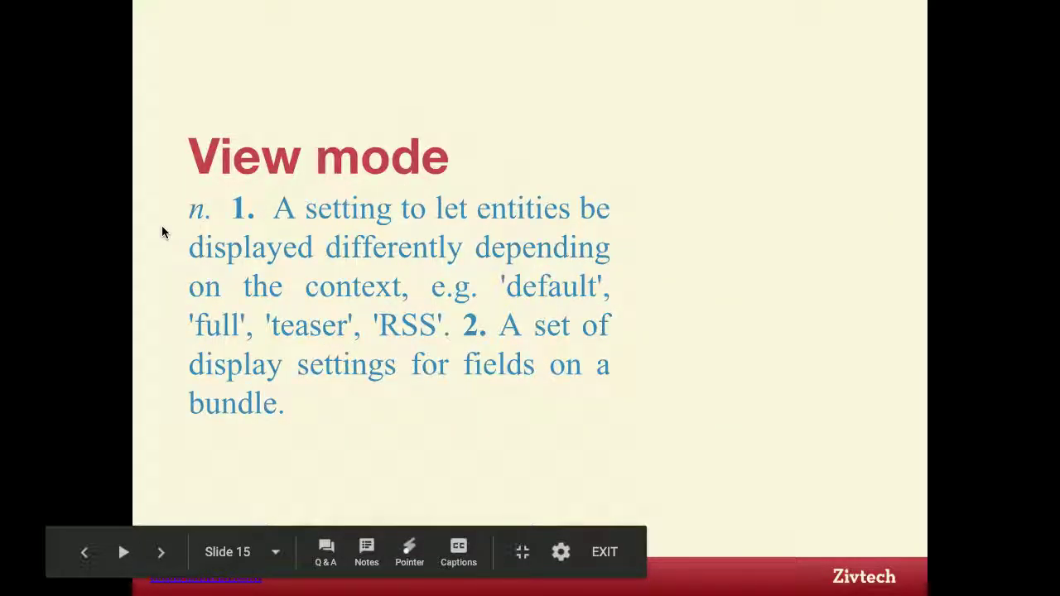
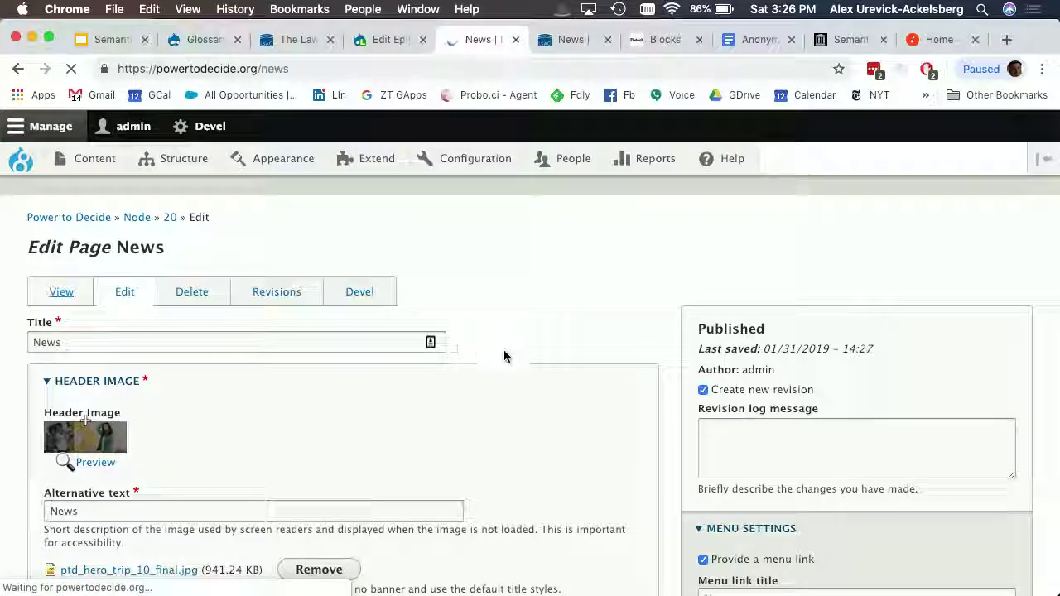
Examine the article teasers and sidebar blocks on the Power to Decide News page, then go to the site's homepage
scroll(510, 352, "down", 2)
scroll(568, 388, "down", 10)
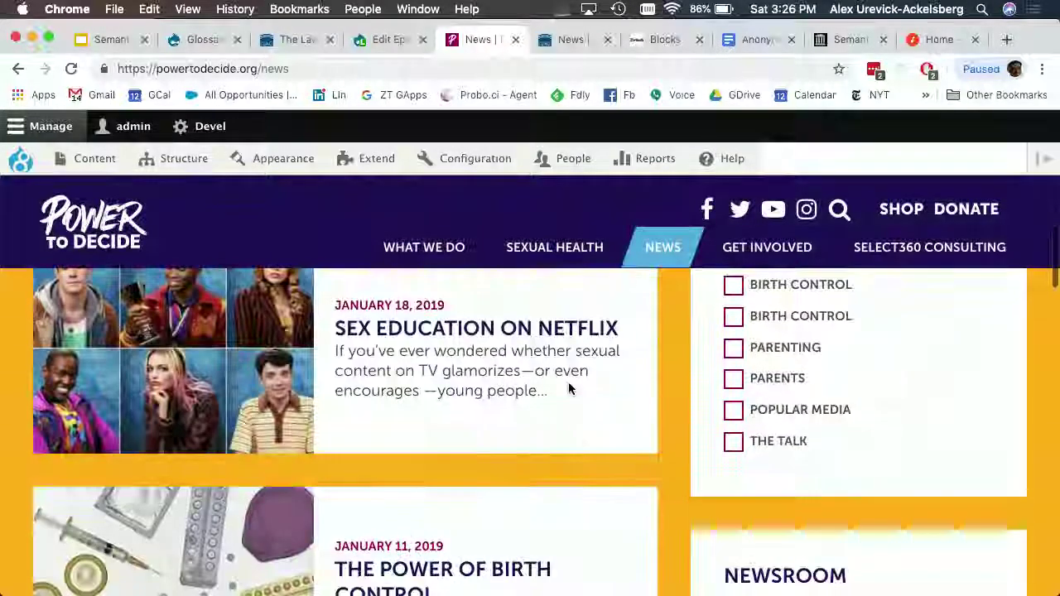
scroll(568, 386, "up", 1)
scroll(764, 367, "down", 1)
scroll(606, 303, "down", 1)
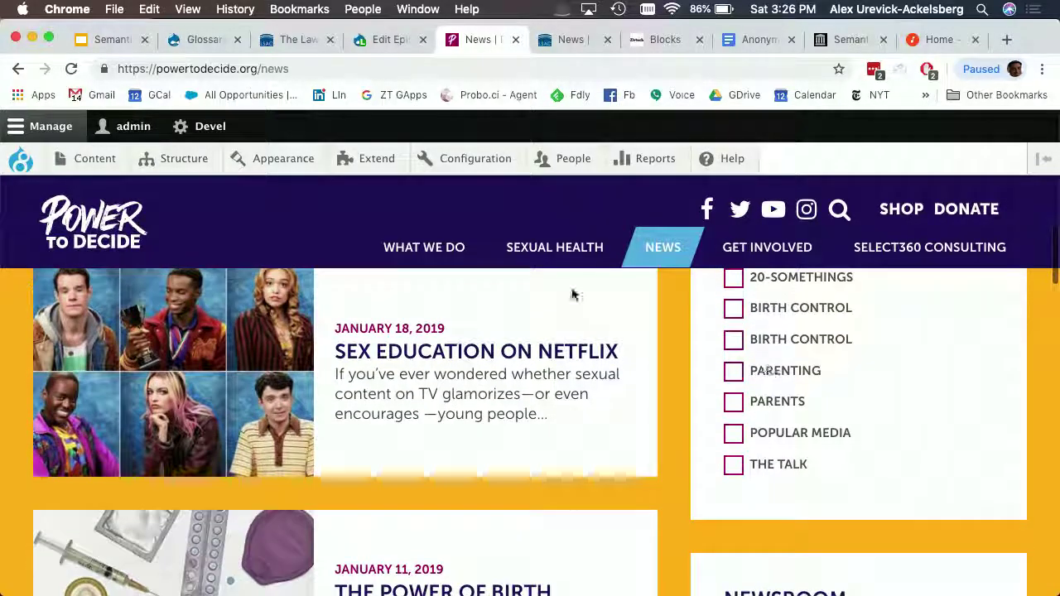
scroll(780, 412, "down", 2)
scroll(864, 509, "down", 3)
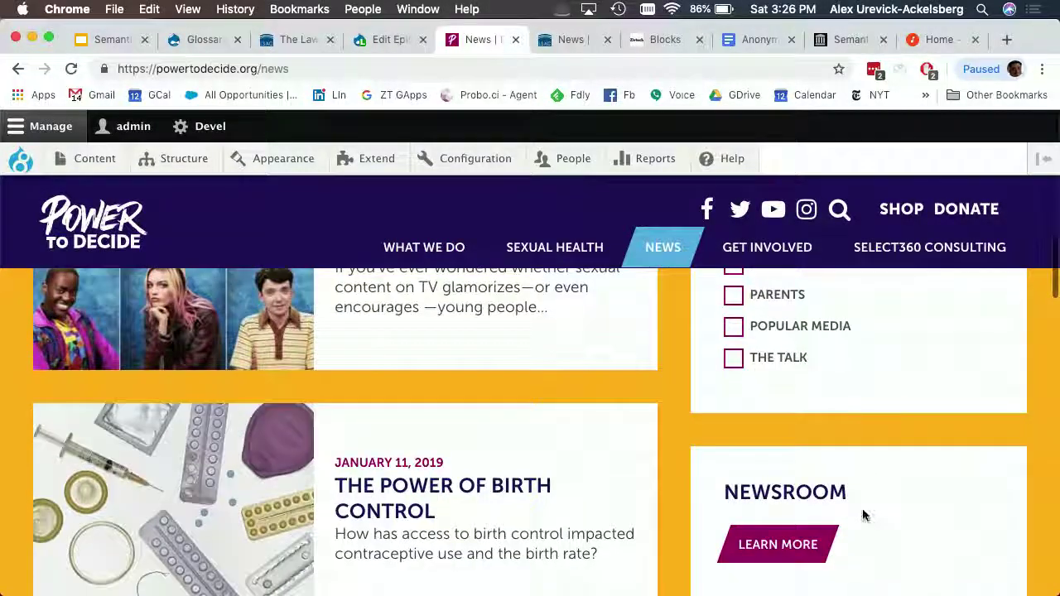
scroll(919, 460, "down", 4)
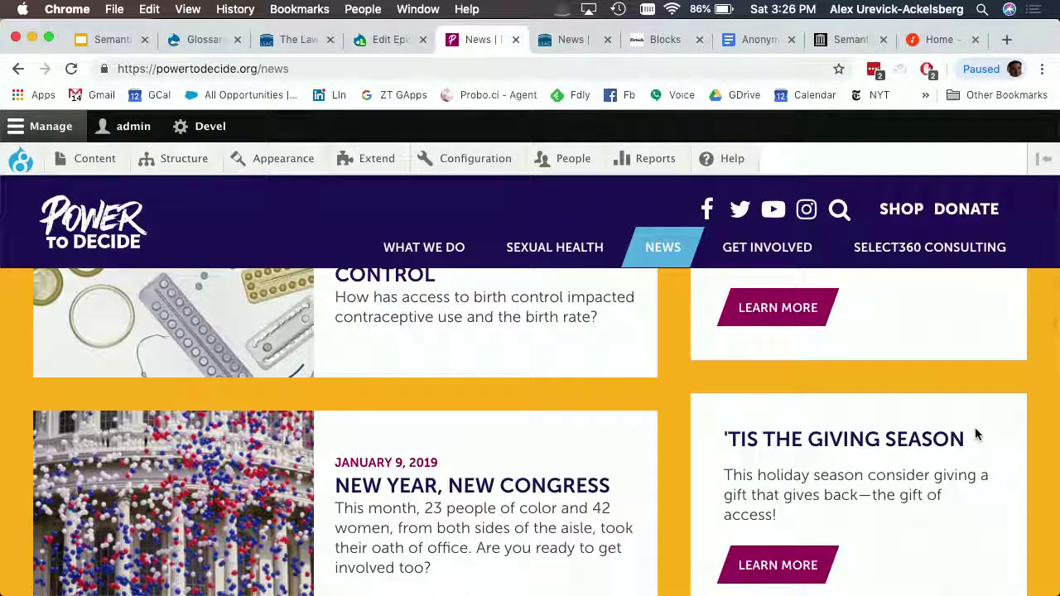
scroll(975, 429, "down", 5)
scroll(946, 404, "down", 2)
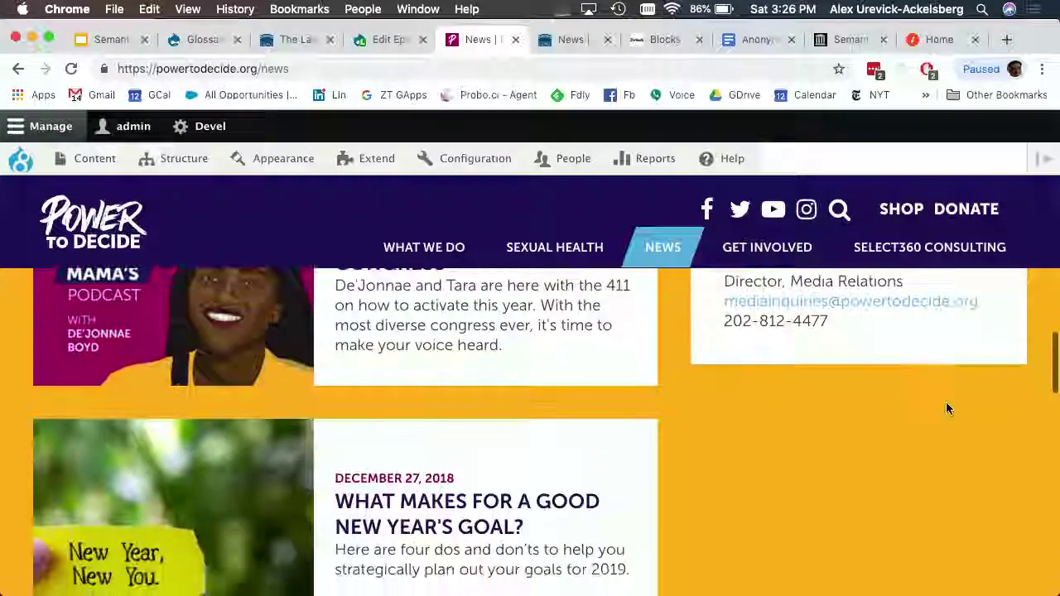
scroll(622, 456, "up", 15)
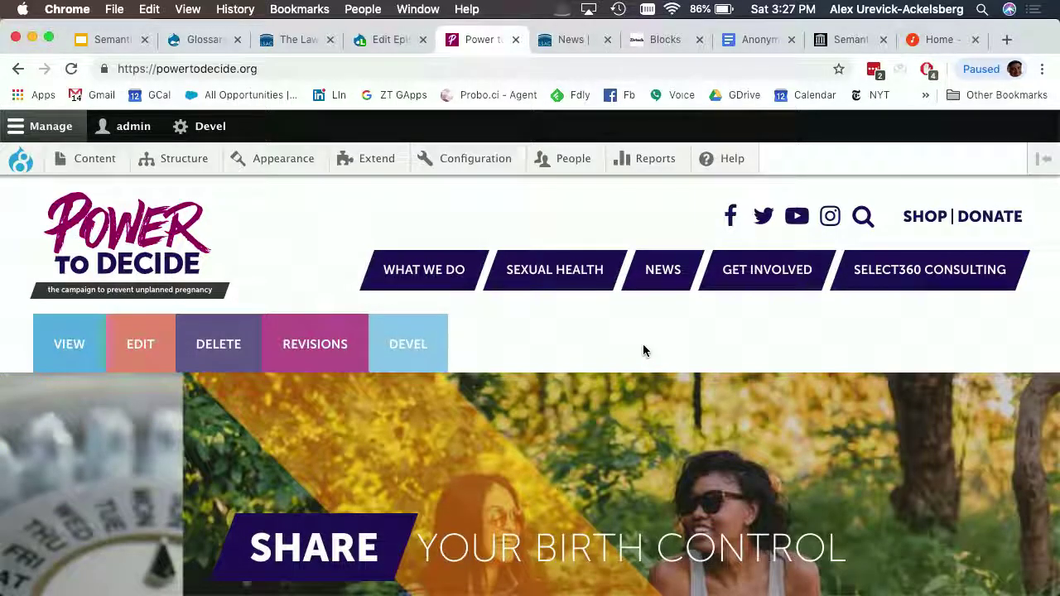
Examine the rotating hero slideshow at the top of the Power to Decide homepage
scroll(655, 352, "down", 1)
scroll(655, 352, "up", 1)
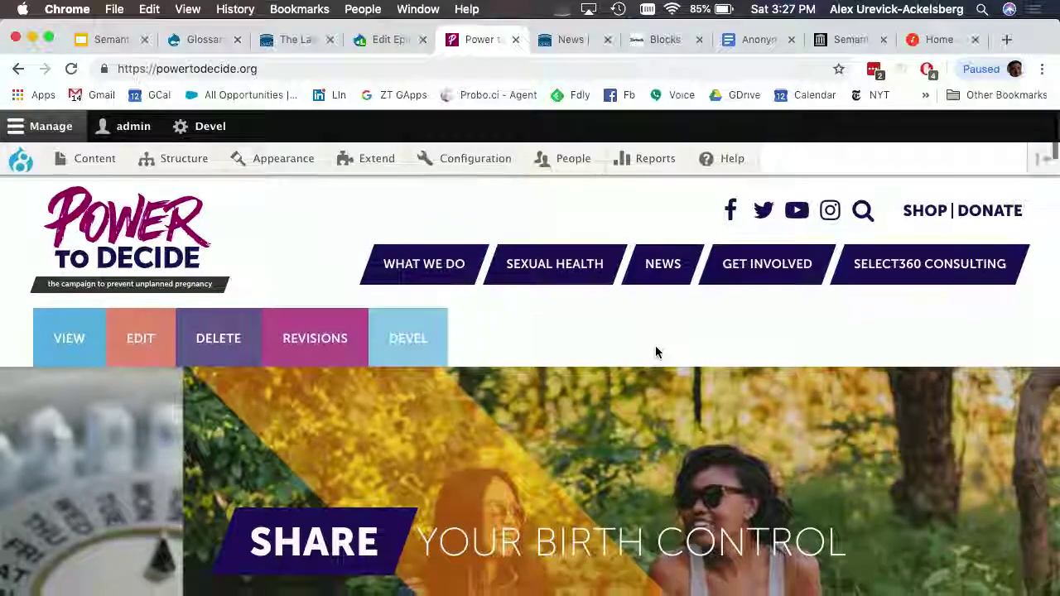
scroll(655, 347, "down", 1)
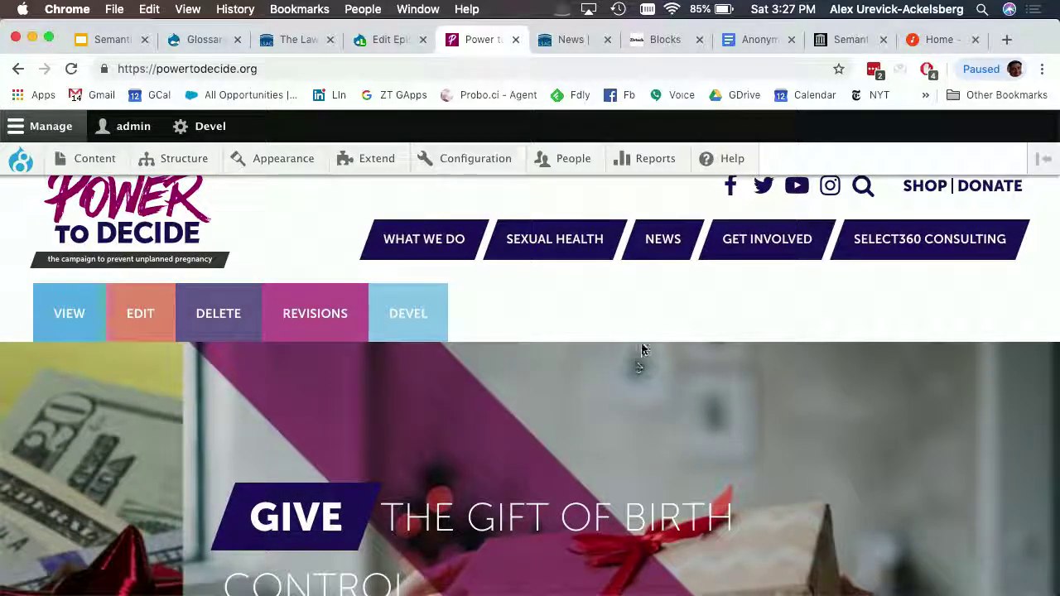
scroll(640, 349, "down", 1)
scroll(641, 348, "down", 2)
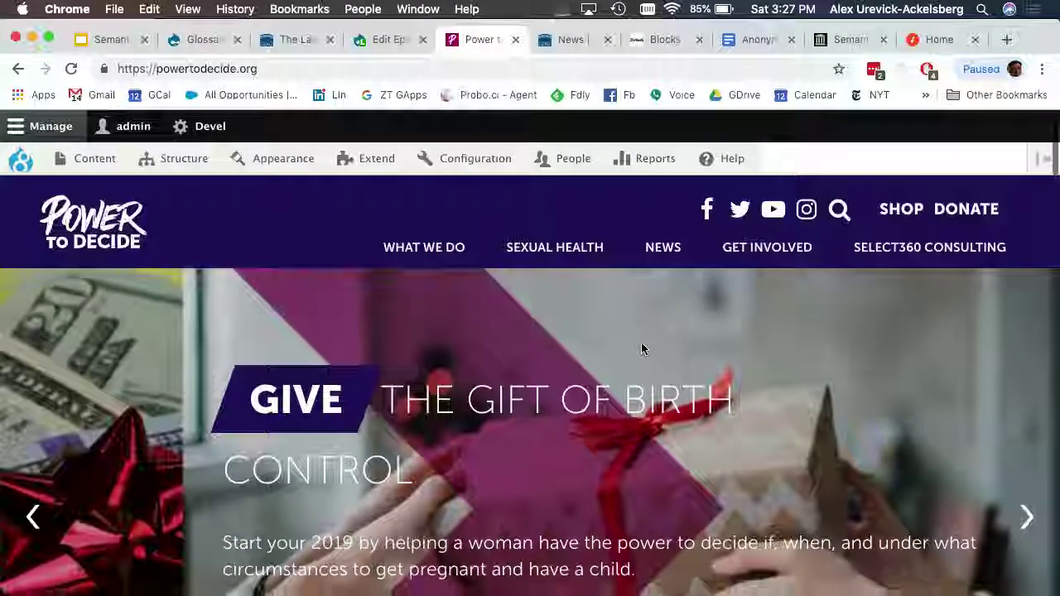
scroll(641, 348, "down", 1)
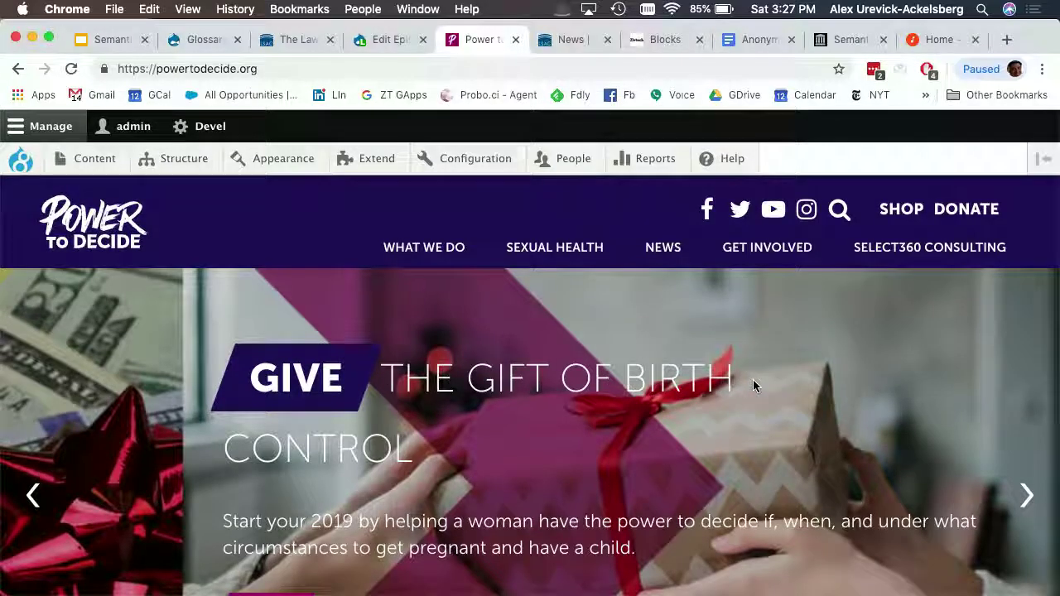
scroll(753, 379, "down", 1)
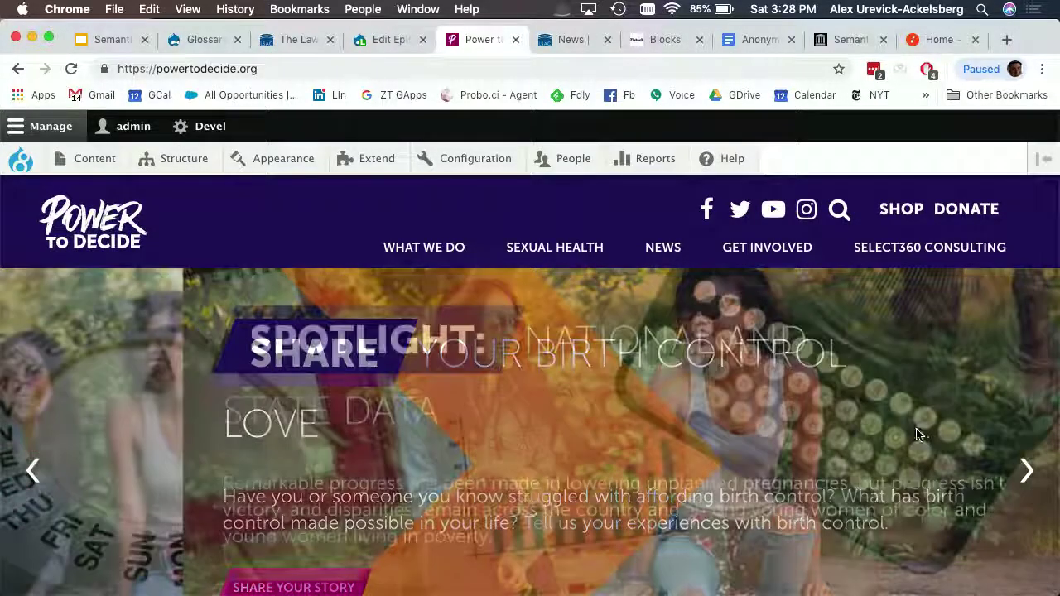
Review the homepage's The Latest section, including its featured video, news teaser cards and the Support Services and Solutions block
scroll(918, 435, "down", 2)
scroll(917, 435, "down", 3)
scroll(918, 435, "down", 10)
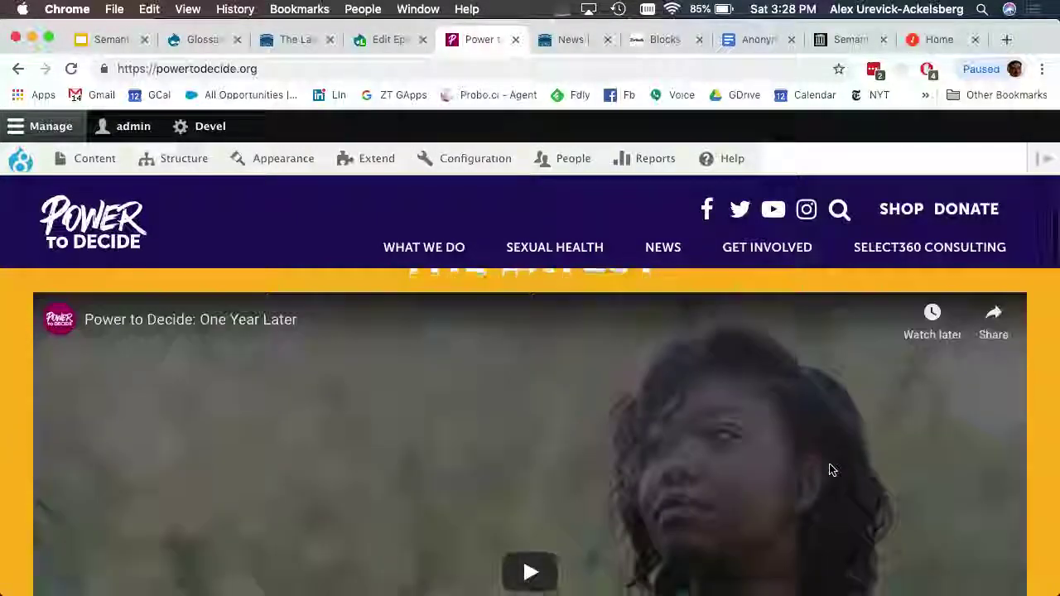
scroll(833, 470, "down", 14)
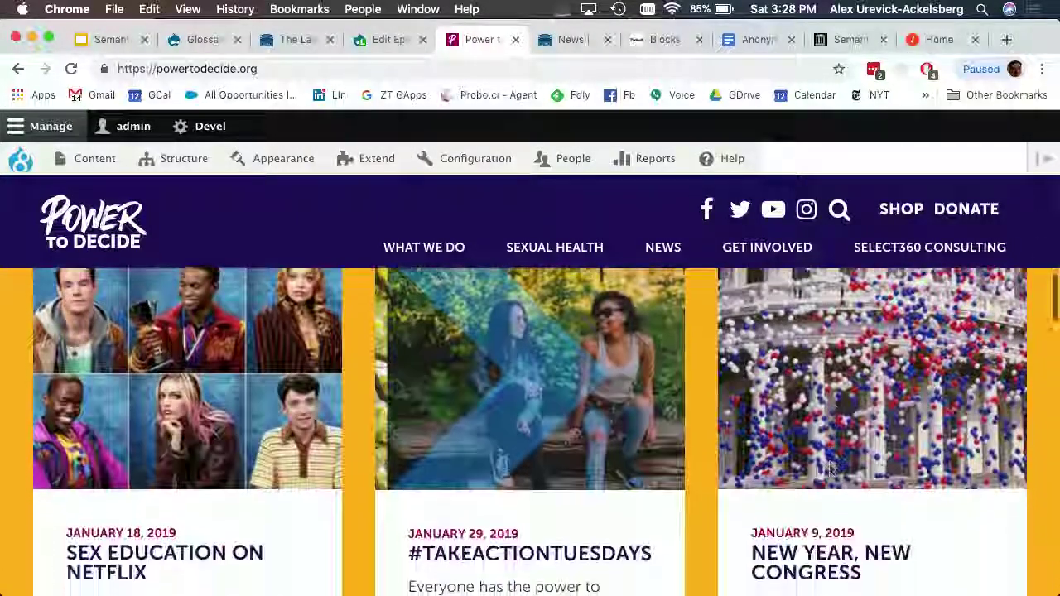
scroll(833, 469, "down", 1)
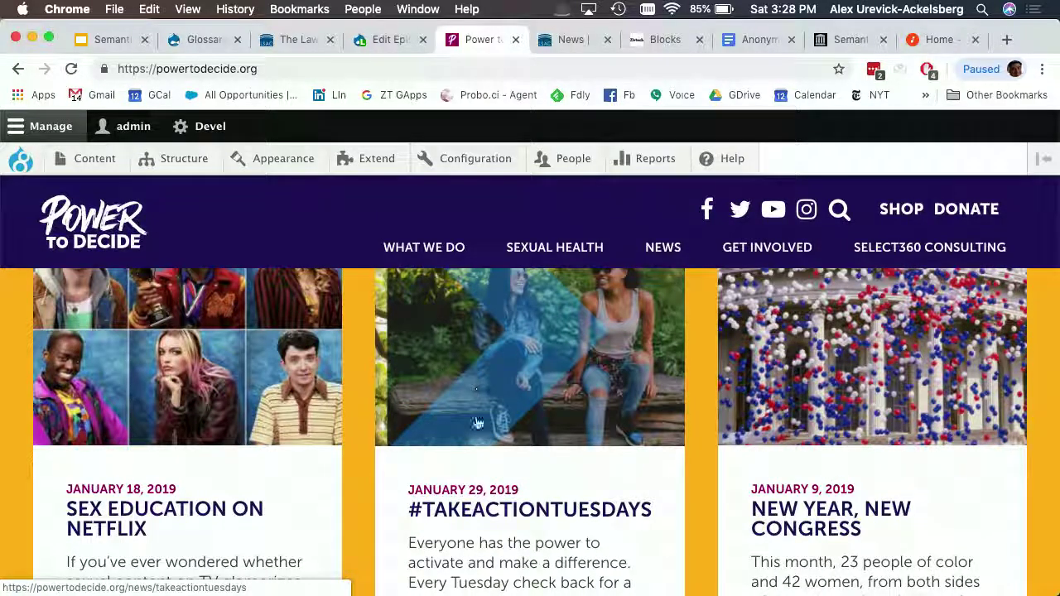
scroll(390, 487, "down", 1)
scroll(390, 487, "up", 2)
scroll(139, 382, "down", 3)
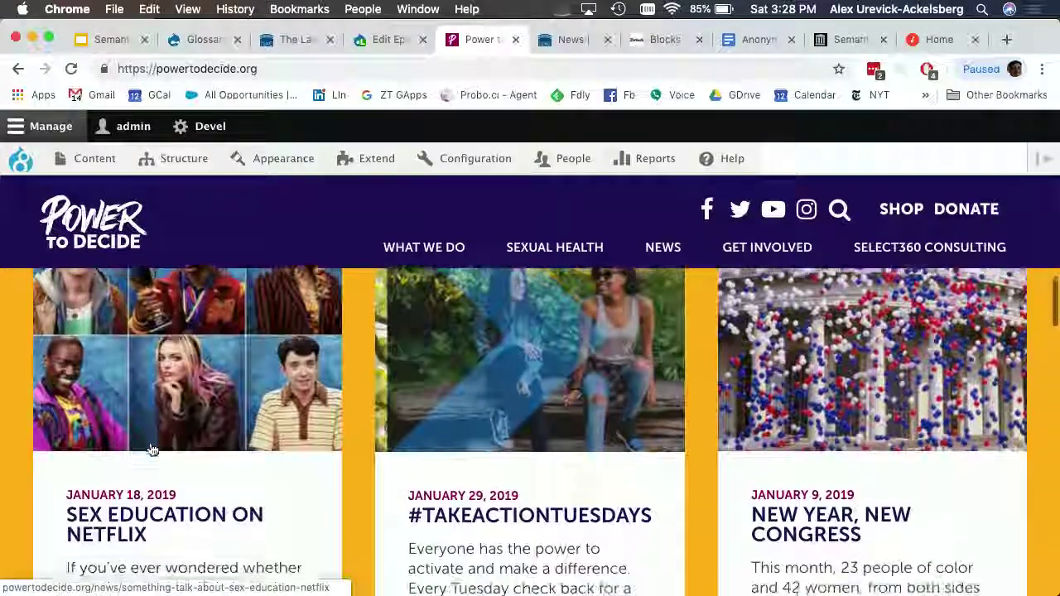
scroll(554, 435, "down", 5)
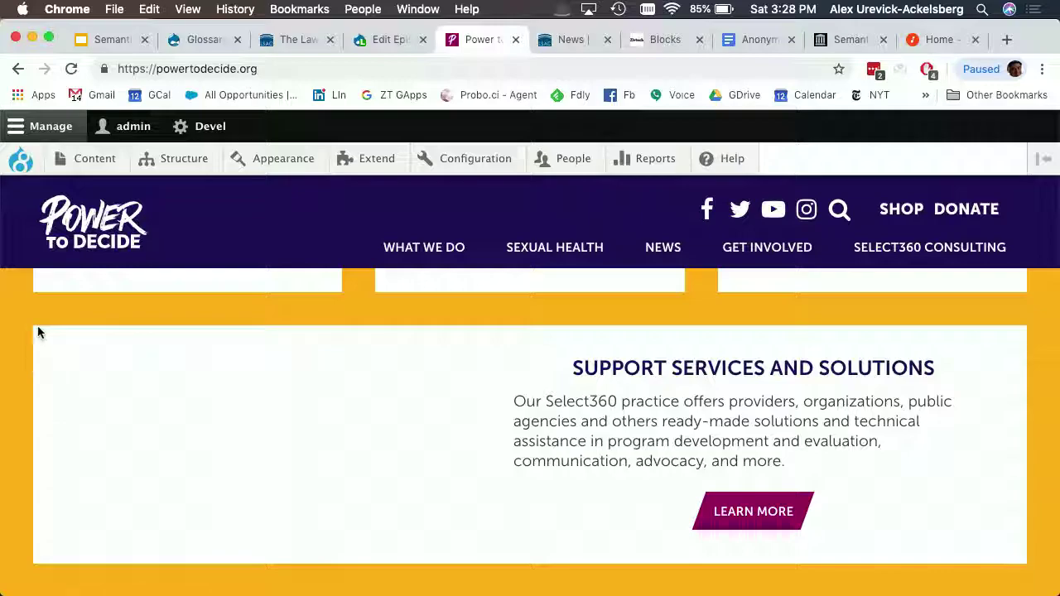
scroll(363, 478, "down", 1)
scroll(363, 478, "up", 1)
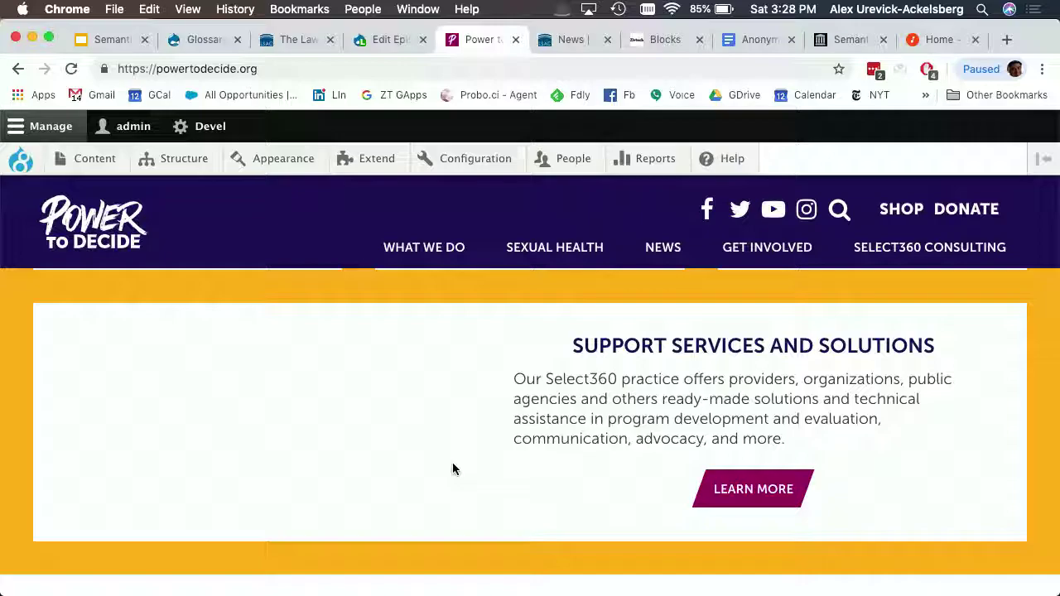
In the Why It Matters section, show the Unplanned Pregnancy, Teen Pregnancy and The Cost content in turn
scroll(452, 464, "down", 5)
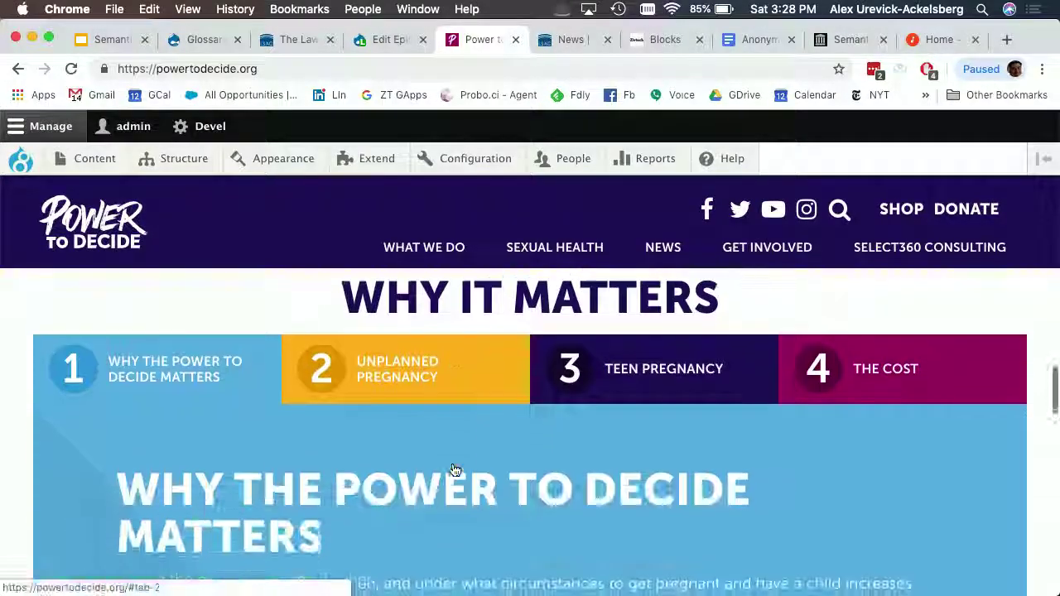
scroll(456, 469, "up", 1)
left_click(422, 411)
left_click(627, 394)
left_click(892, 406)
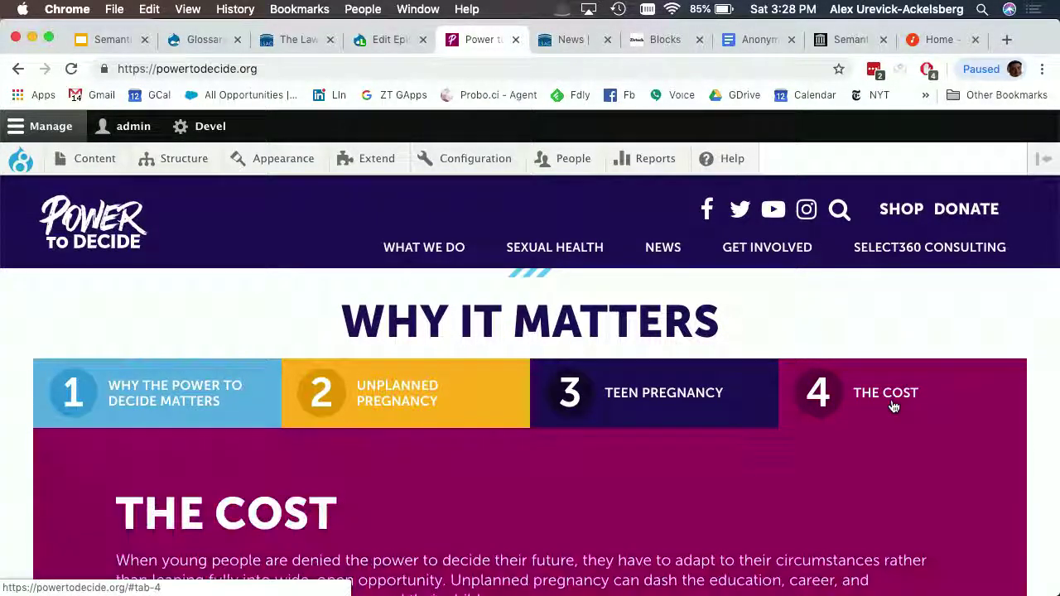
Look over the homepage's Sign Up for News and Tips section and its Social feed
scroll(276, 429, "down", 3)
scroll(276, 427, "down", 5)
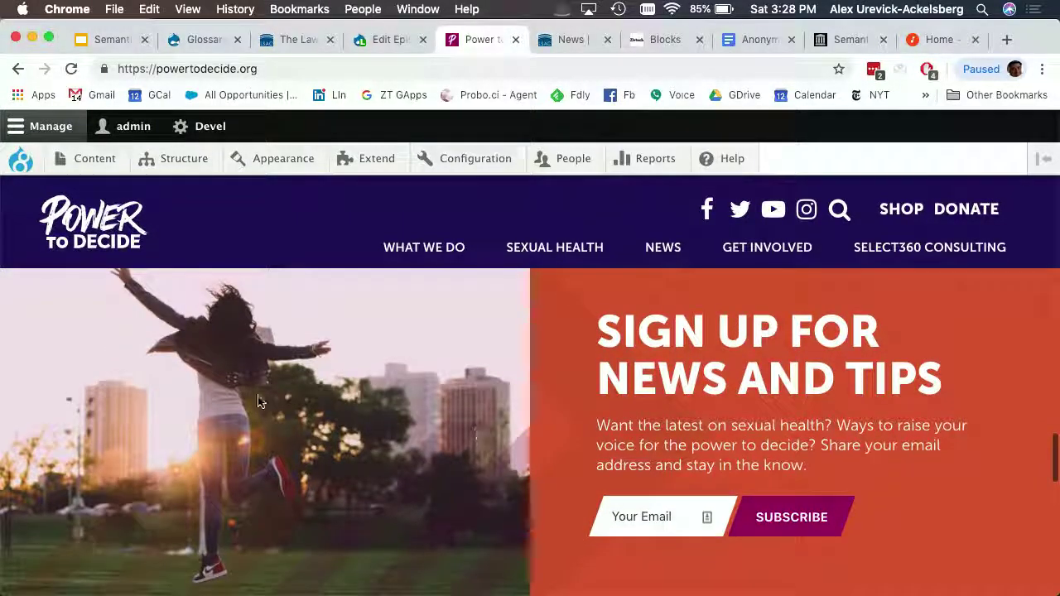
scroll(489, 414, "down", 1)
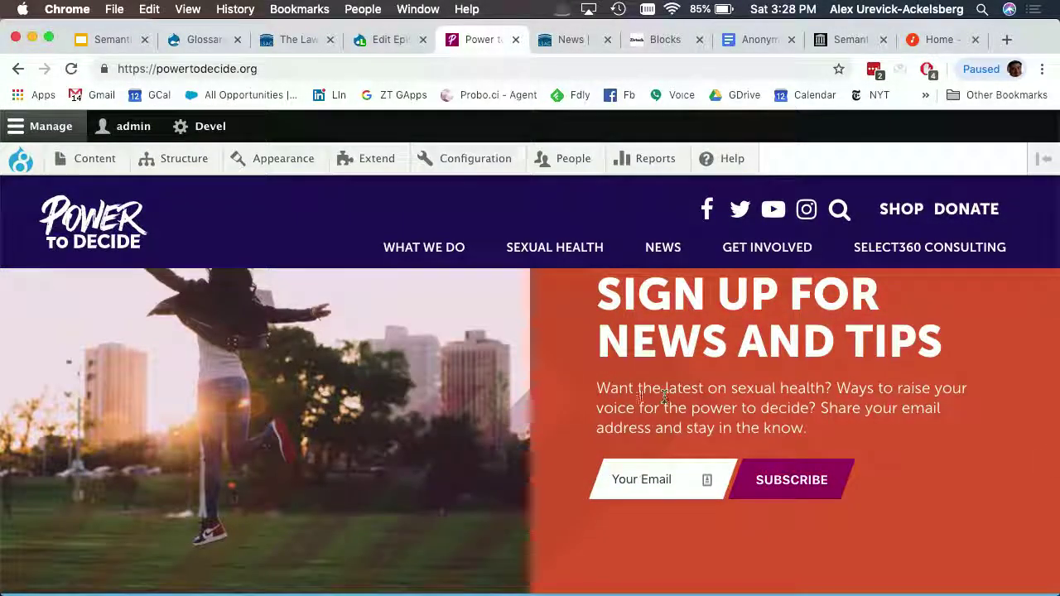
scroll(433, 469, "down", 7)
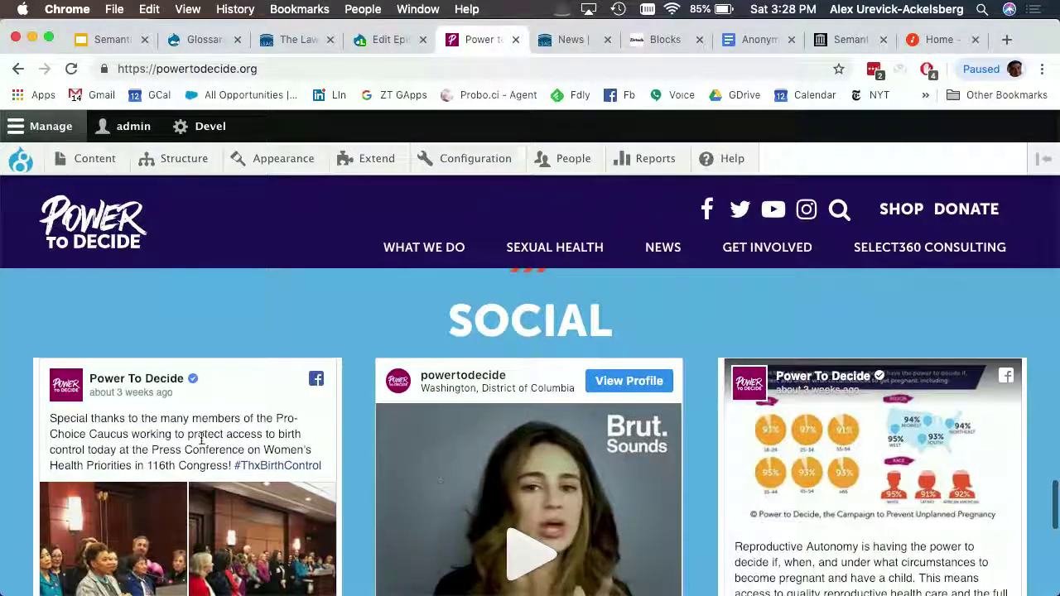
scroll(571, 414, "down", 8)
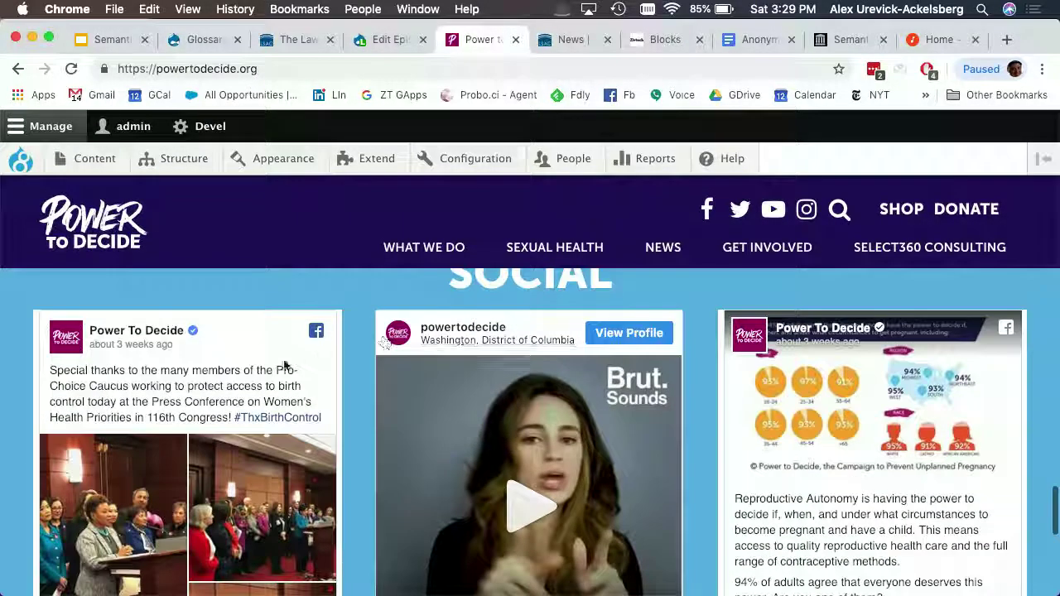
scroll(571, 415, "down", 3)
Revisit the homepage's upper sections and open the homepage for editing
scroll(571, 414, "up", 20)
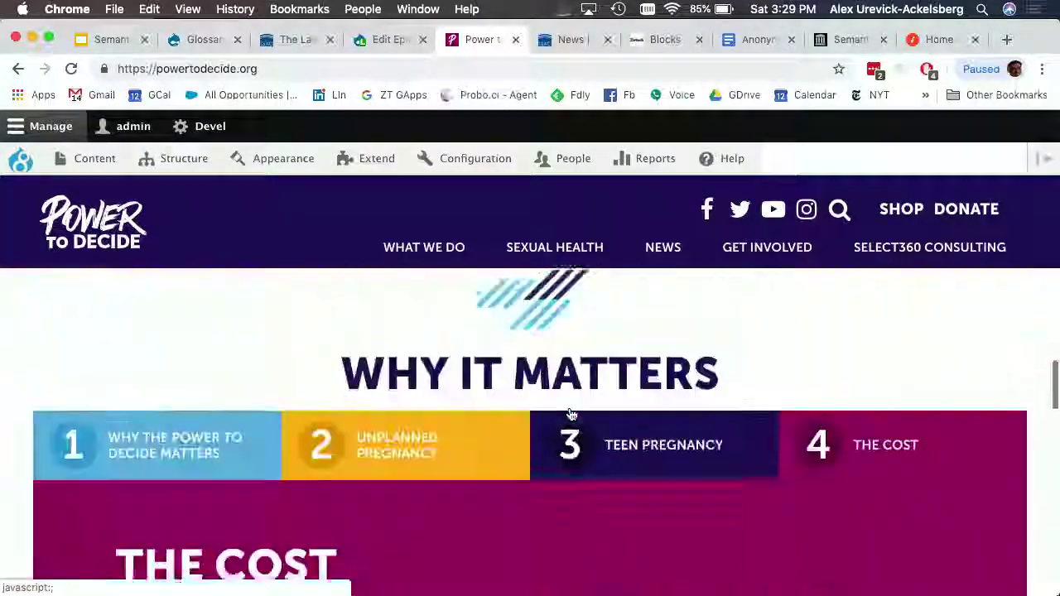
scroll(571, 414, "up", 15)
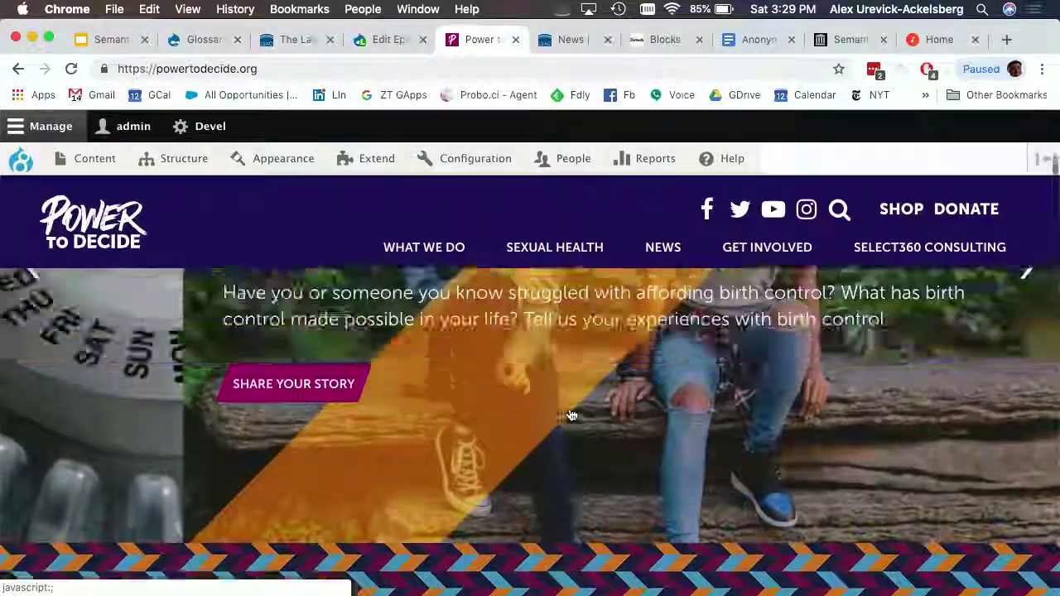
scroll(572, 414, "down", 6)
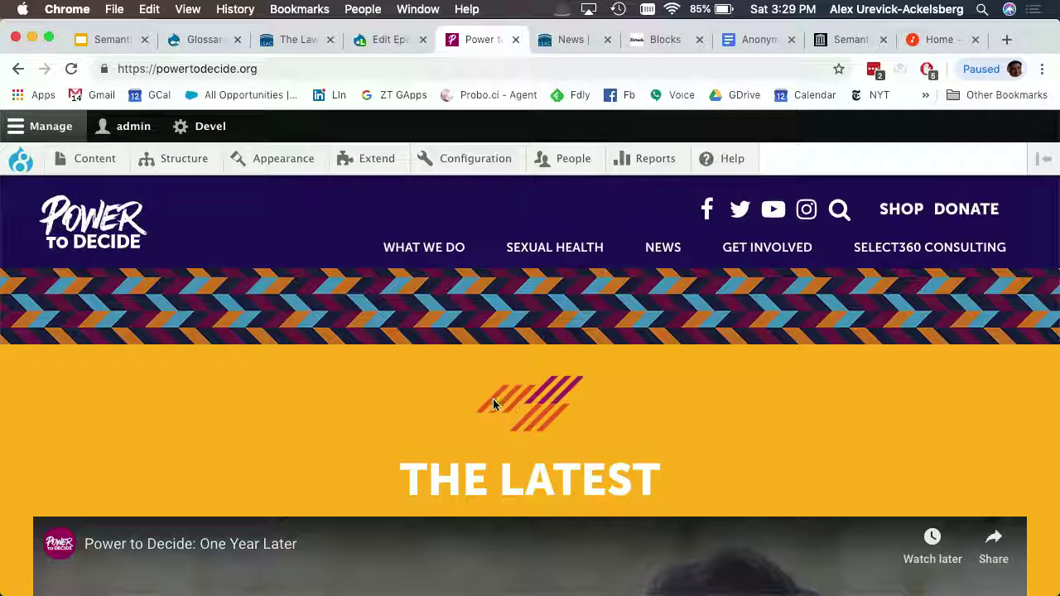
scroll(282, 418, "up", 6)
left_click(155, 352)
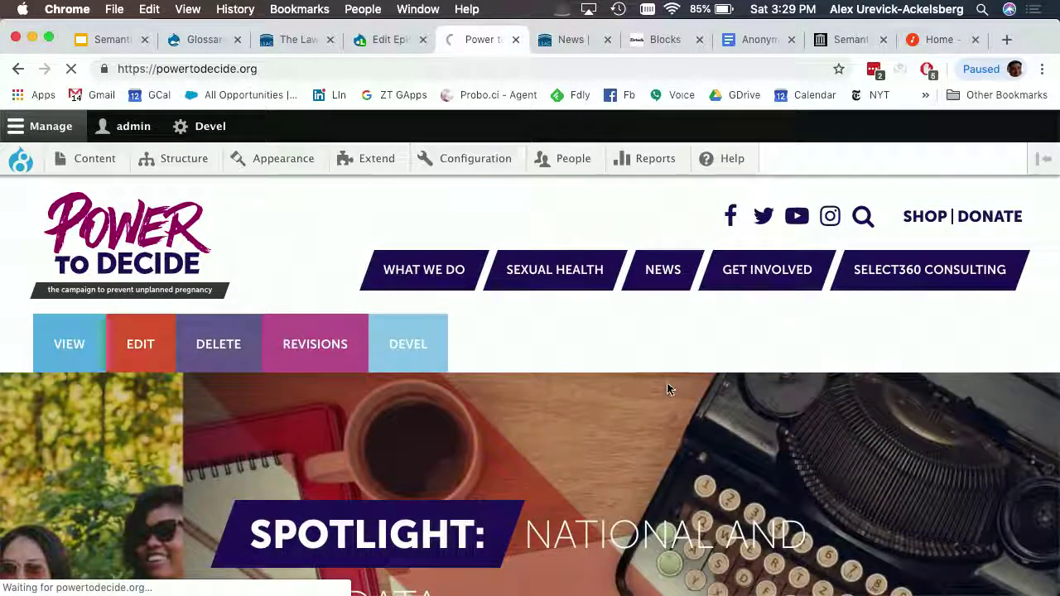
Review the homepage's Main Elements in its edit form and show the element types that can be added
scroll(643, 372, "down", 4)
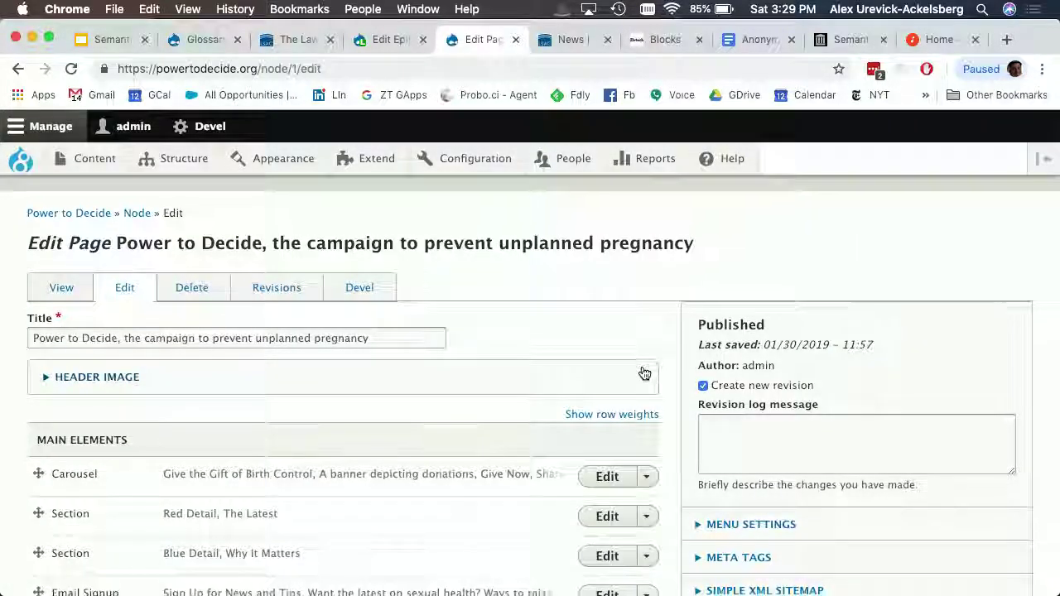
scroll(490, 386, "down", 1)
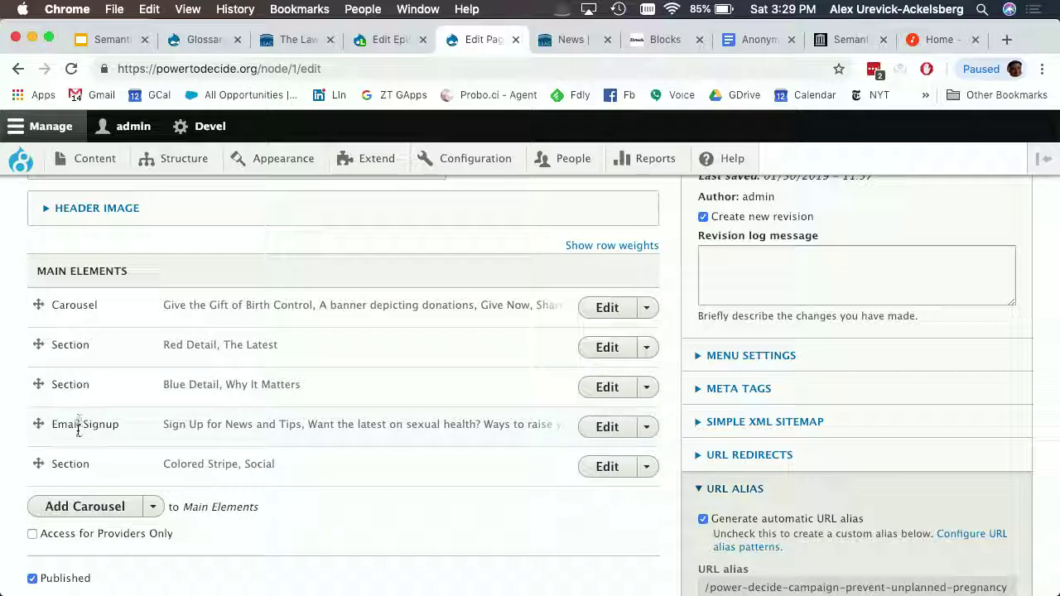
scroll(280, 470, "down", 1)
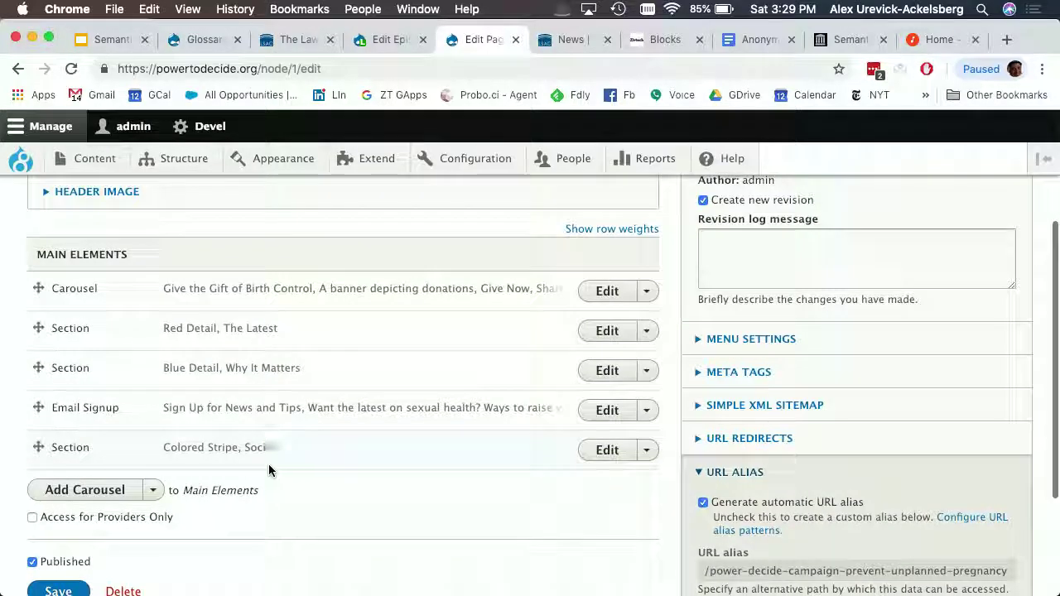
left_click(153, 495)
scroll(281, 502, "down", 2)
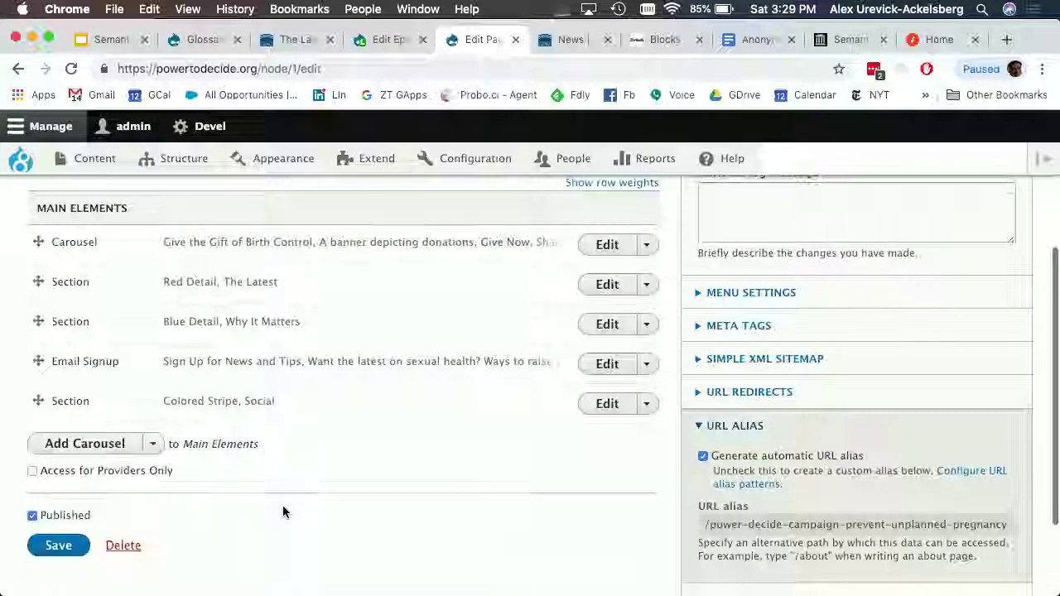
left_click(154, 447)
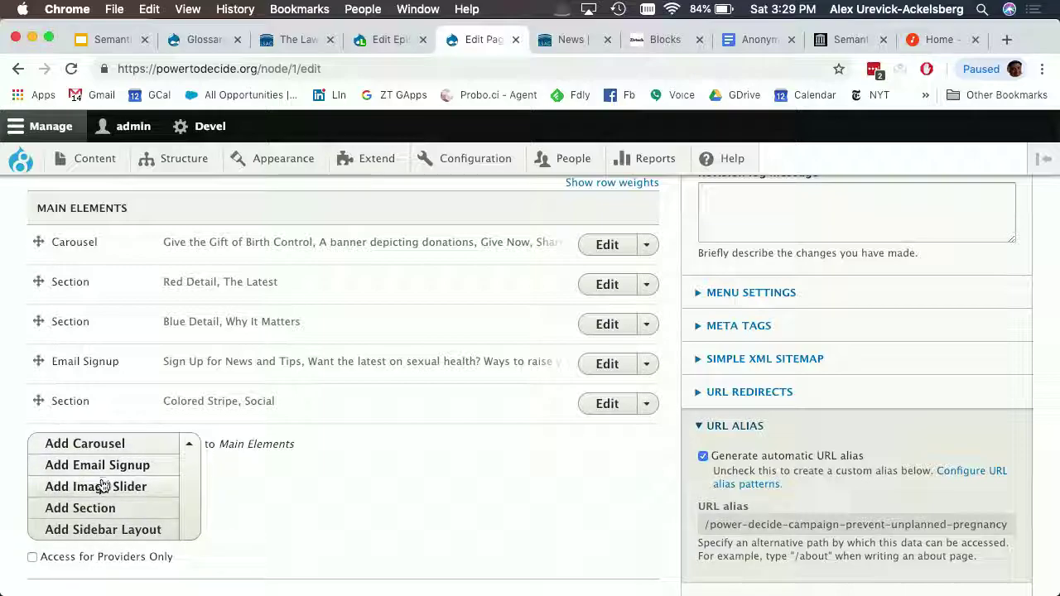
Expand the Carousel element and its Give the Gift of Birth Control slide, and review the slide's image and call-to-action fields
scroll(312, 513, "up", 2)
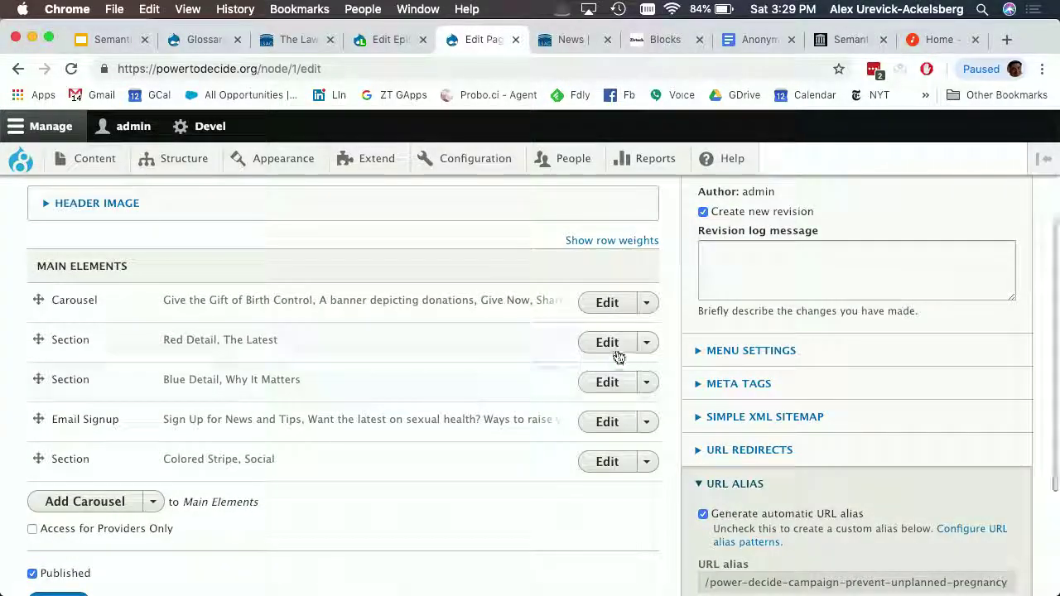
left_click(605, 304)
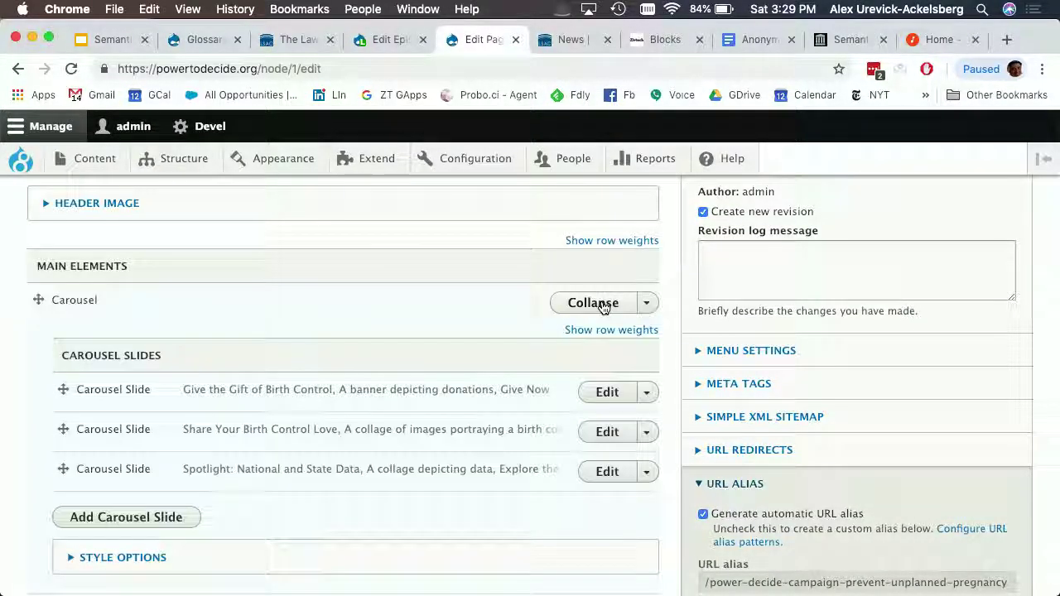
scroll(314, 257, "down", 1)
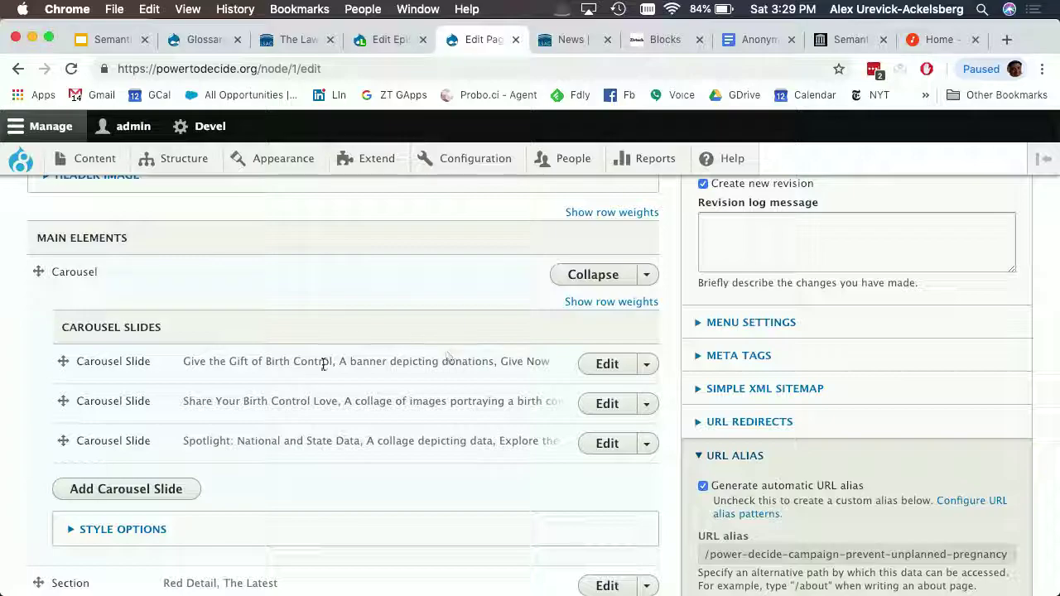
left_click(584, 365)
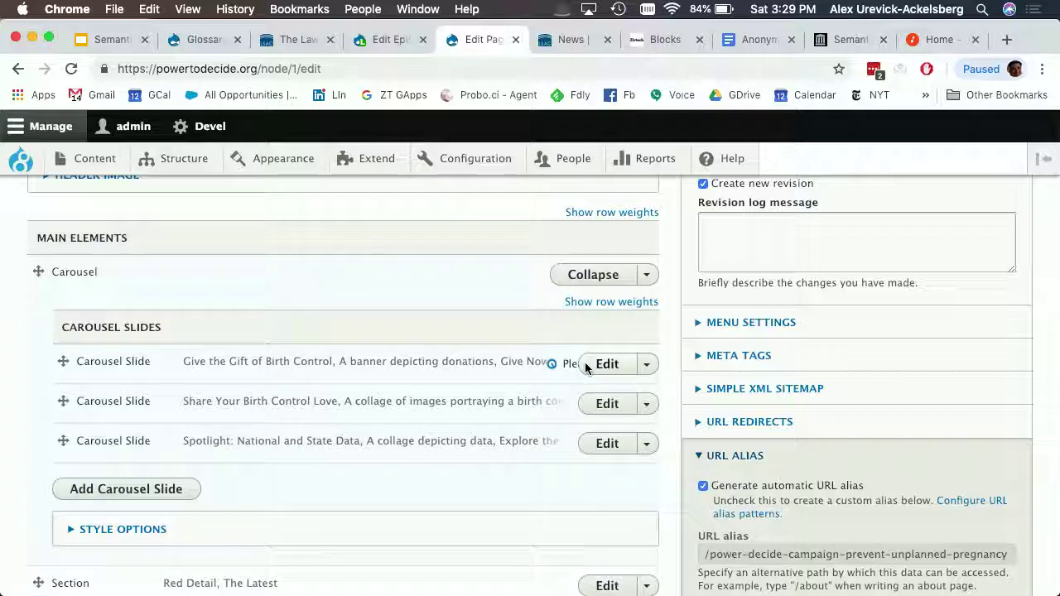
scroll(450, 366, "down", 6)
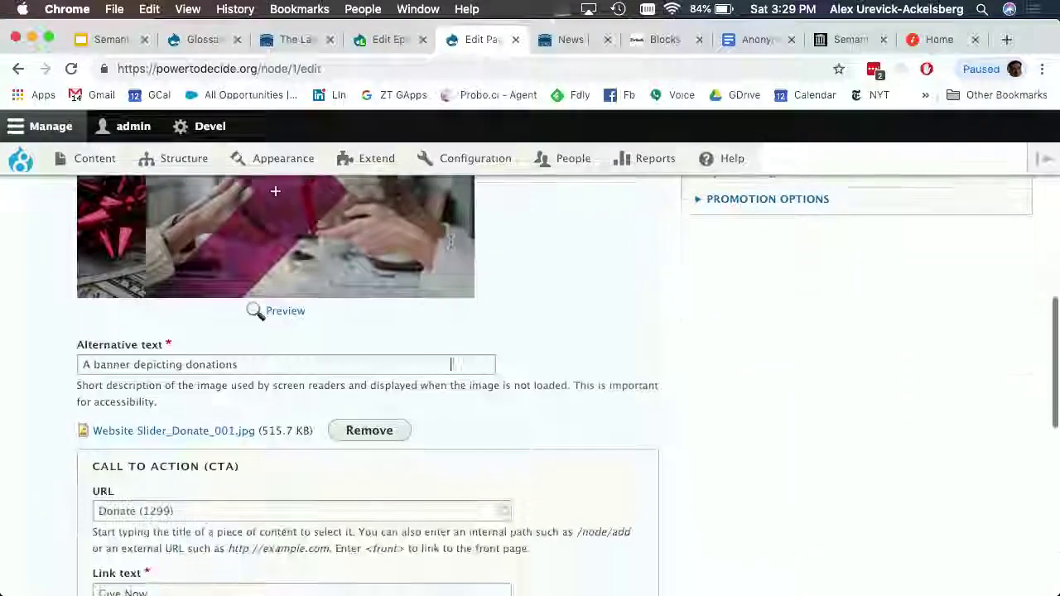
scroll(450, 365, "down", 10)
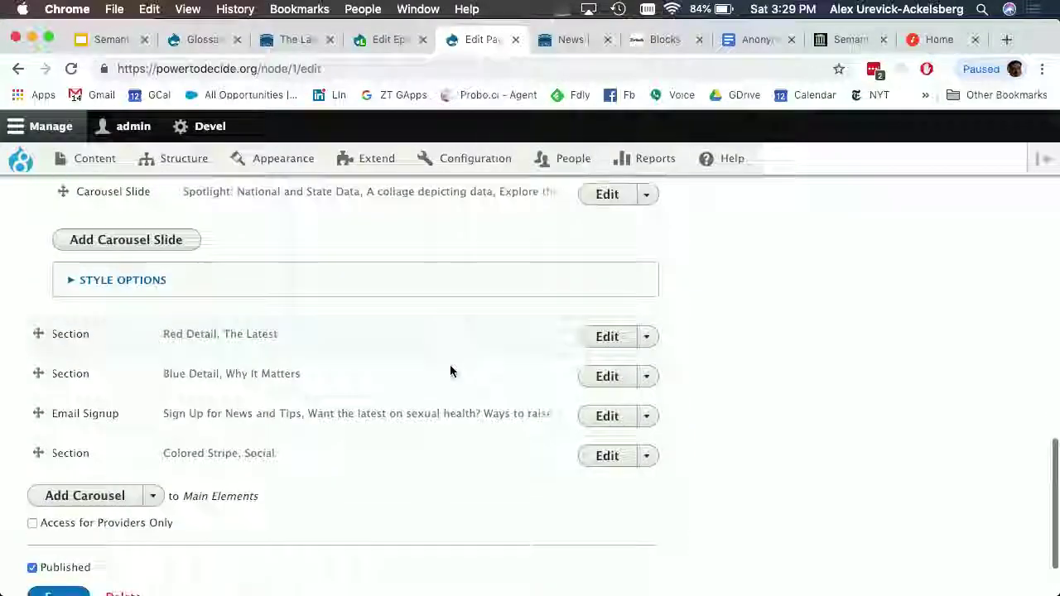
Expand the Email Signup element and review its title, description, success confirmation message, image and style options
scroll(450, 371, "down", 2)
left_click(600, 383)
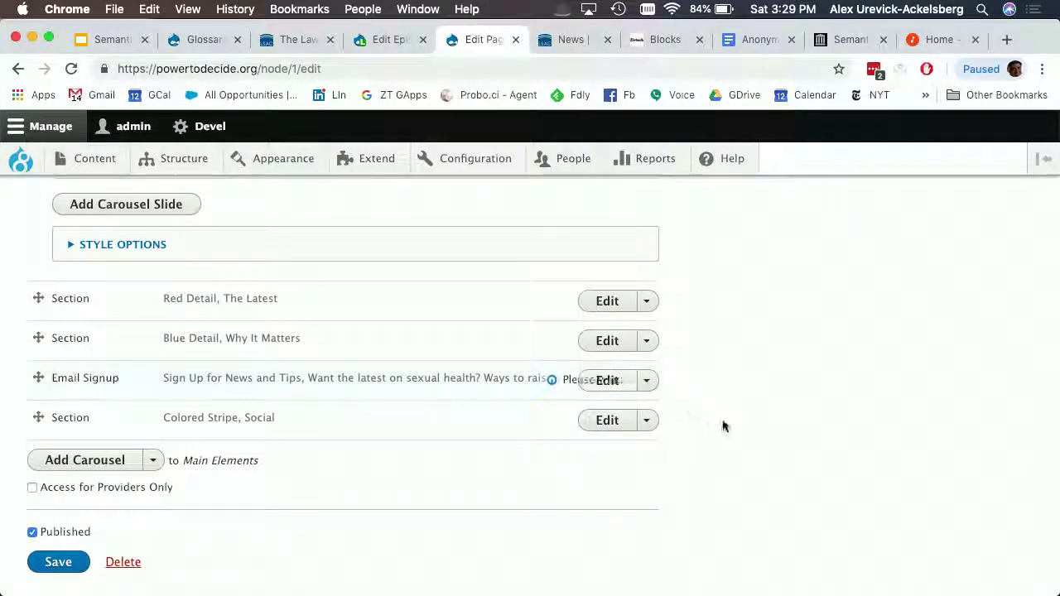
scroll(752, 413, "down", 3)
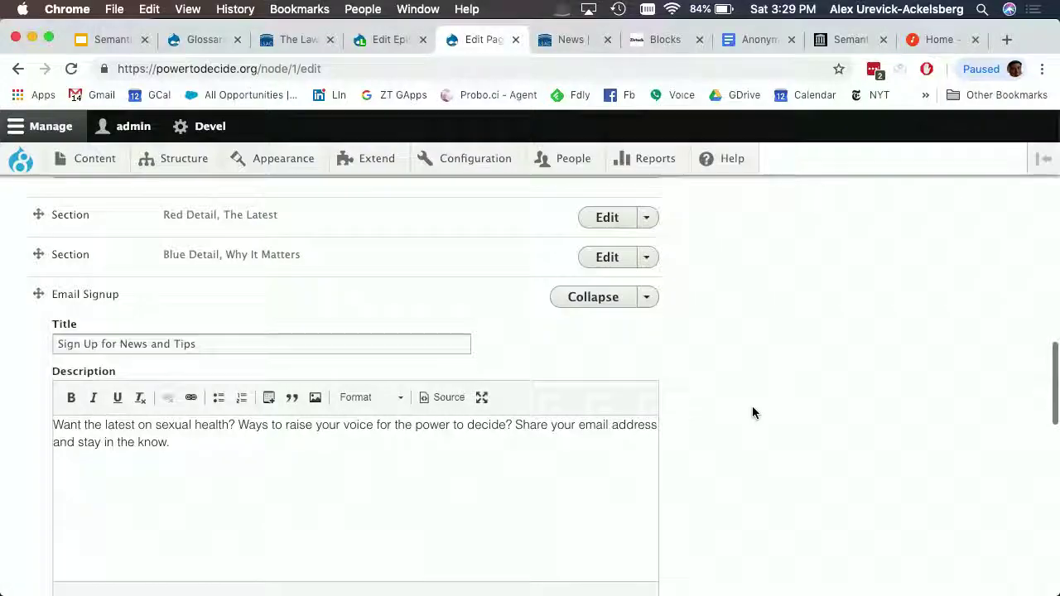
scroll(752, 412, "down", 2)
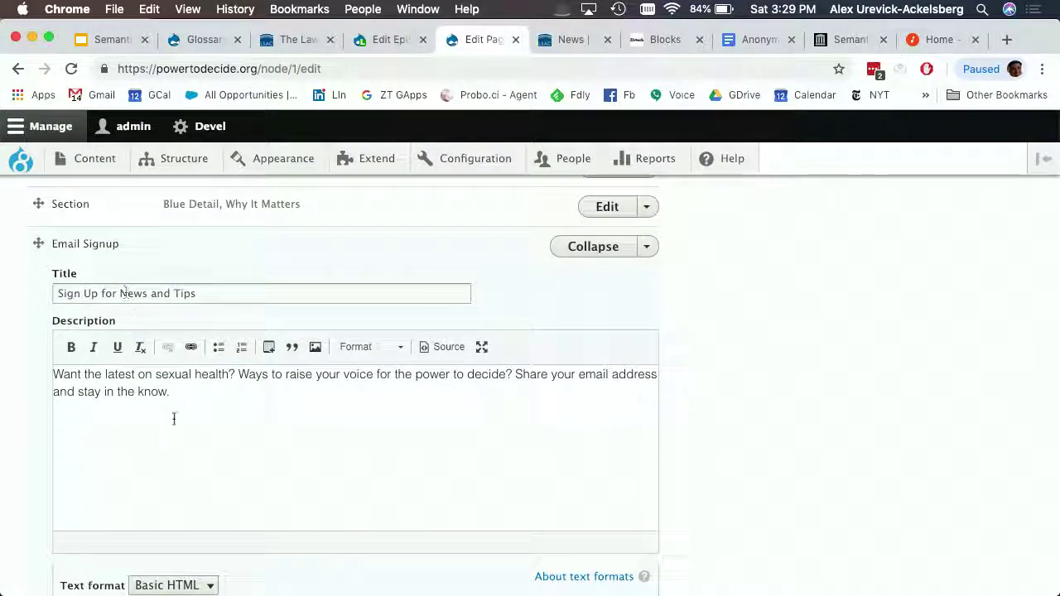
scroll(174, 418, "down", 10)
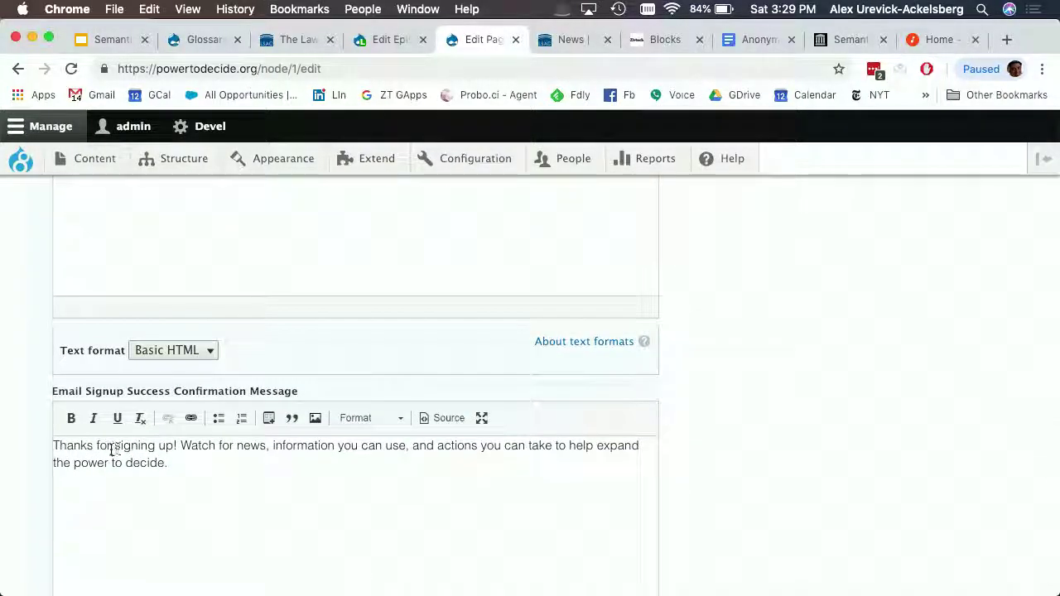
scroll(132, 448, "down", 13)
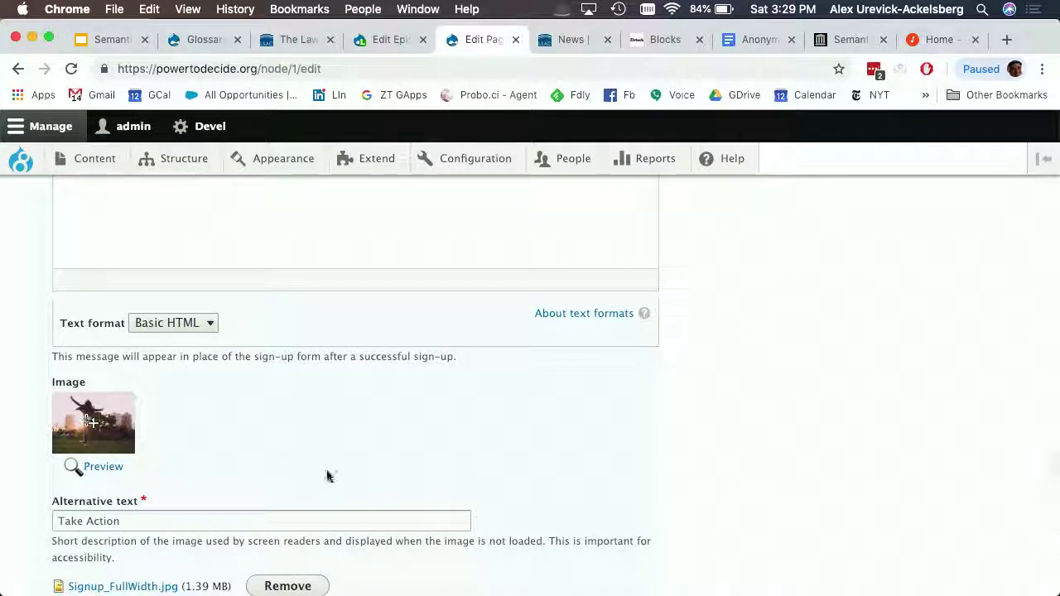
scroll(326, 476, "down", 11)
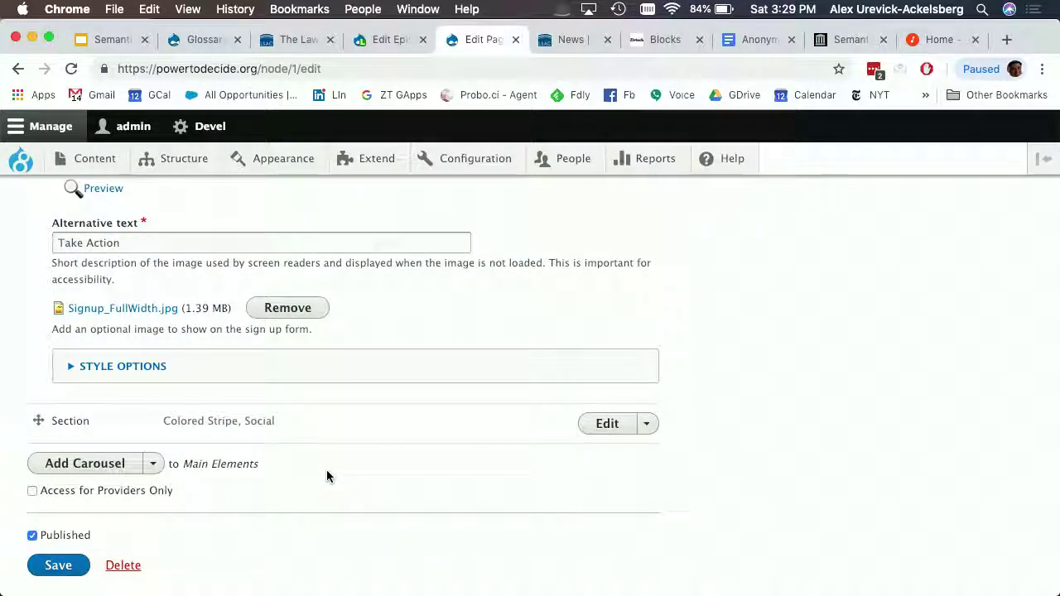
left_click(161, 370)
scroll(313, 439, "down", 3)
scroll(313, 439, "down", 9)
Expand the Social section and review its color scheme, title and description fields
left_click(579, 391)
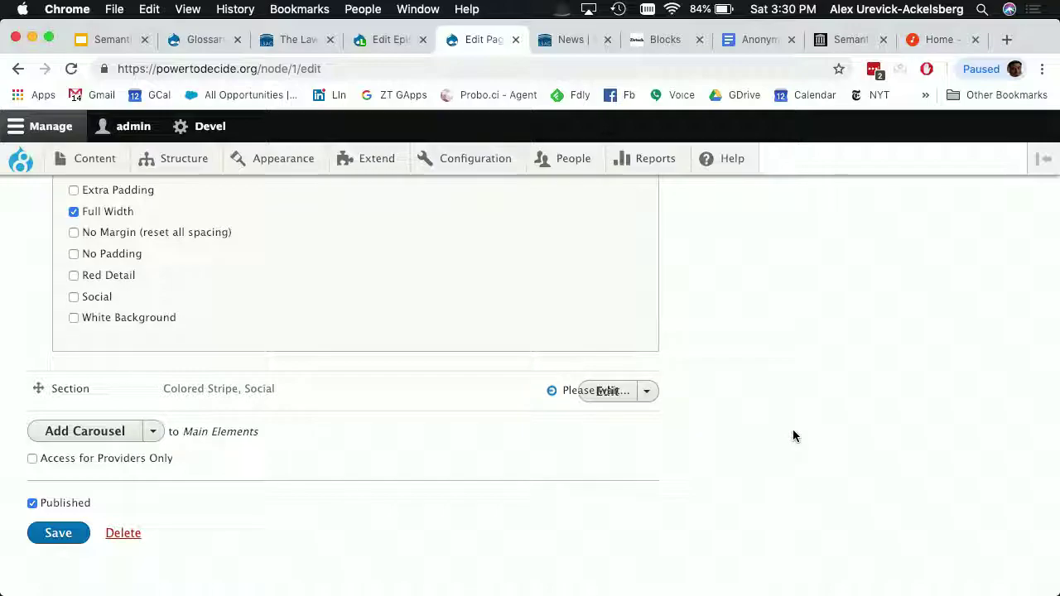
scroll(793, 433, "up", 10)
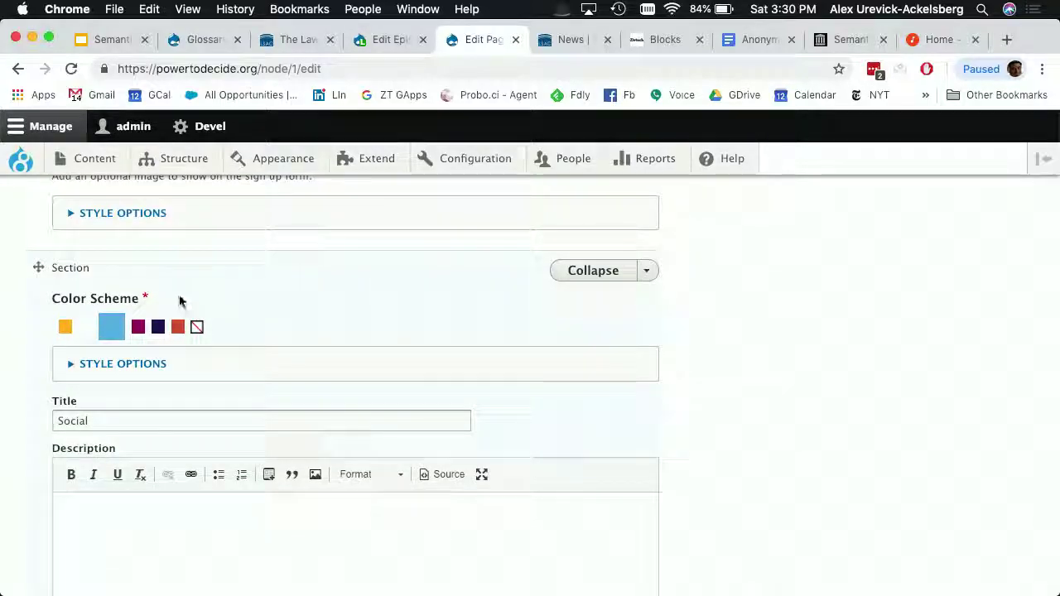
scroll(336, 340, "down", 1)
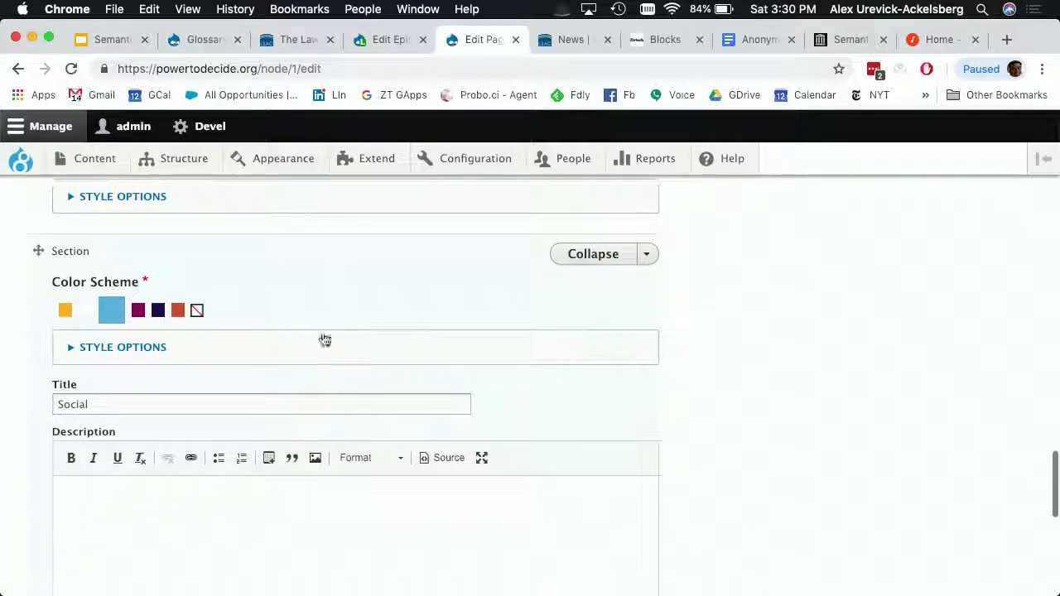
scroll(323, 345, "down", 3)
scroll(324, 345, "down", 2)
scroll(439, 362, "down", 10)
Expand the Social section's columns element and its first Facebook embed to show the Embed URL field
left_click(607, 386)
scroll(752, 431, "down", 10)
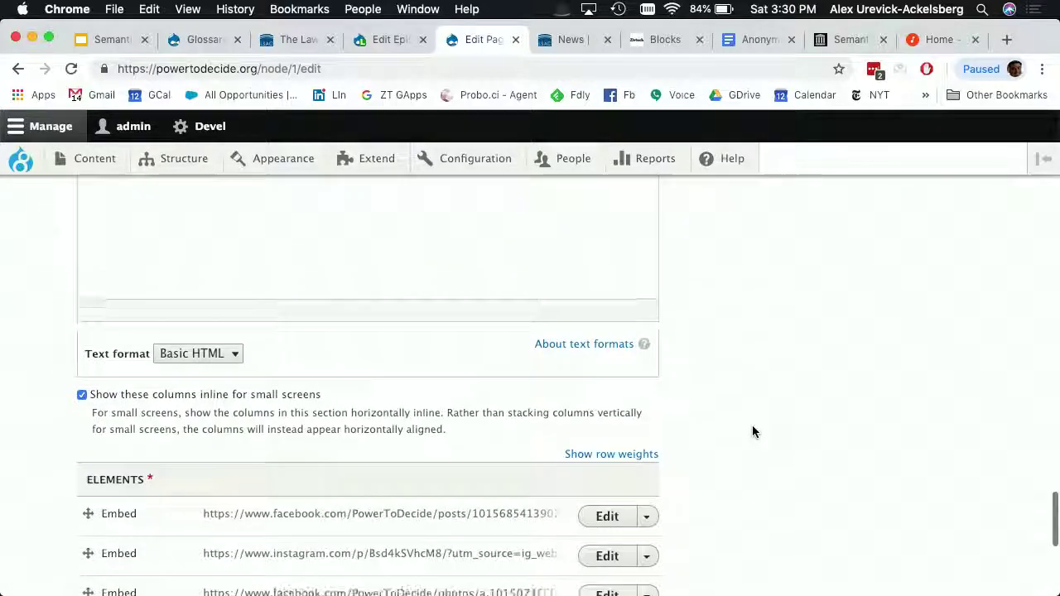
left_click(608, 362)
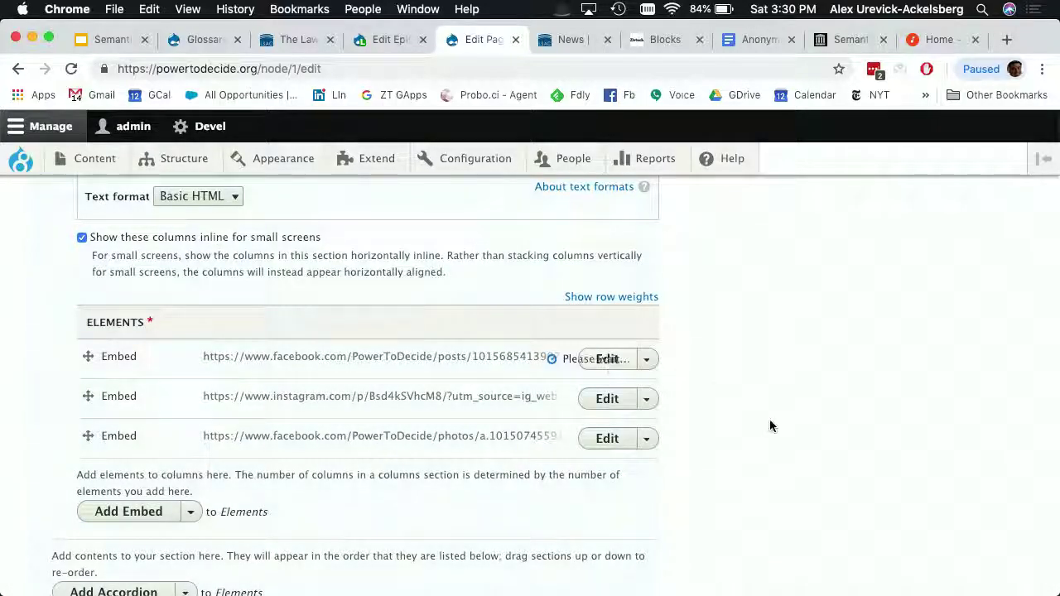
scroll(770, 426, "down", 1)
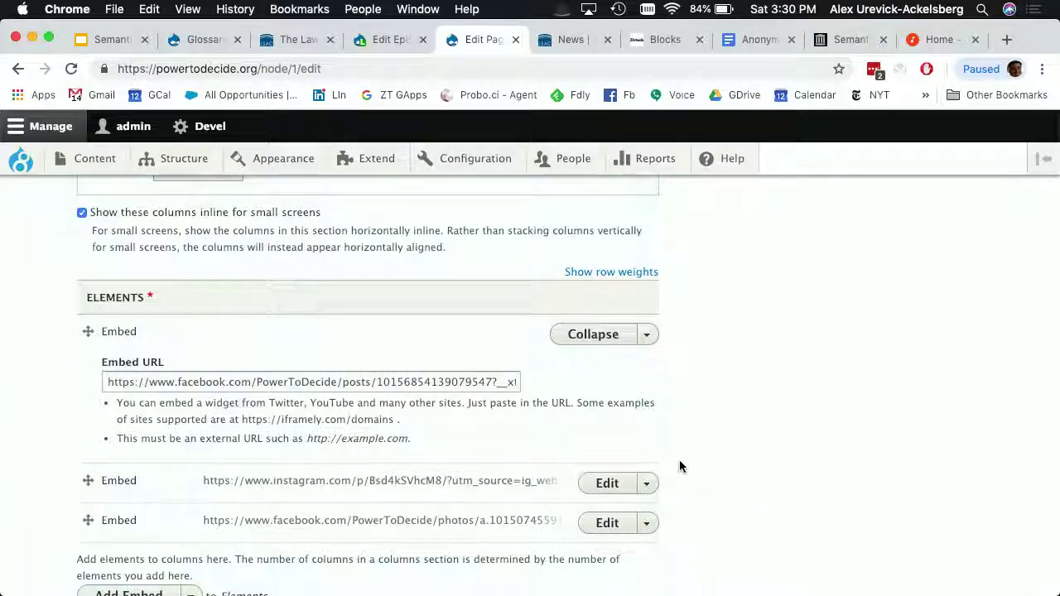
scroll(680, 464, "down", 3)
scroll(679, 466, "down", 4)
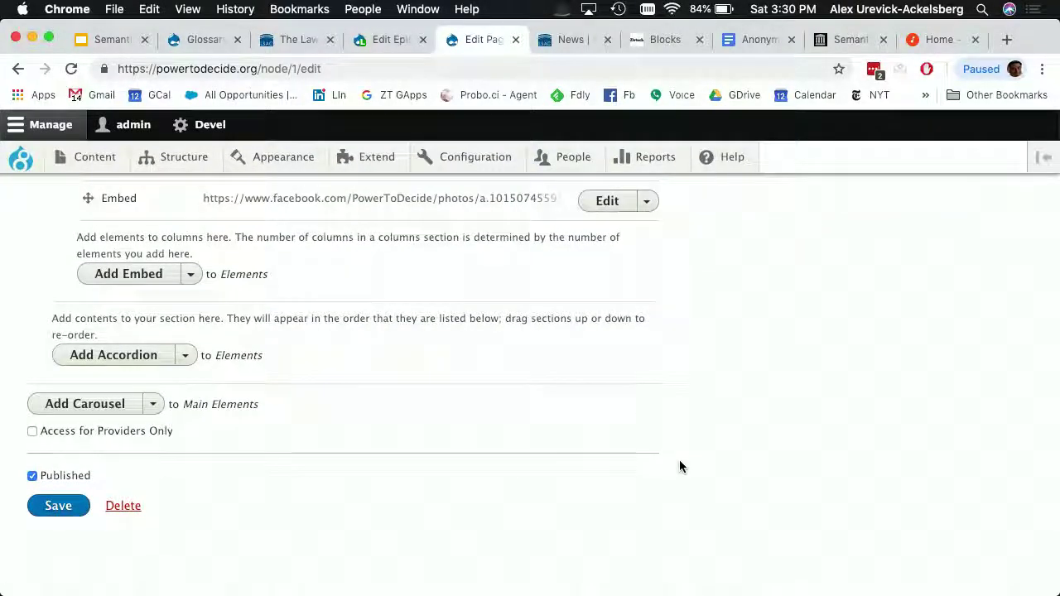
Check the Paragraph Type slide in the Google Slides presentation and the episode edit form, and return to the homepage's edit form
scroll(680, 466, "up", 10)
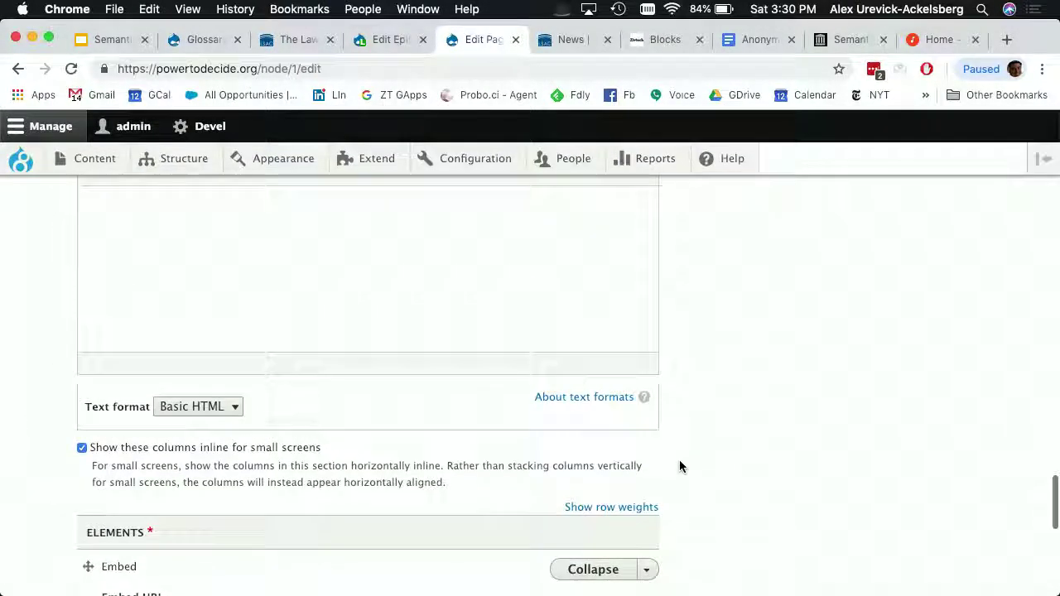
scroll(679, 466, "up", 15)
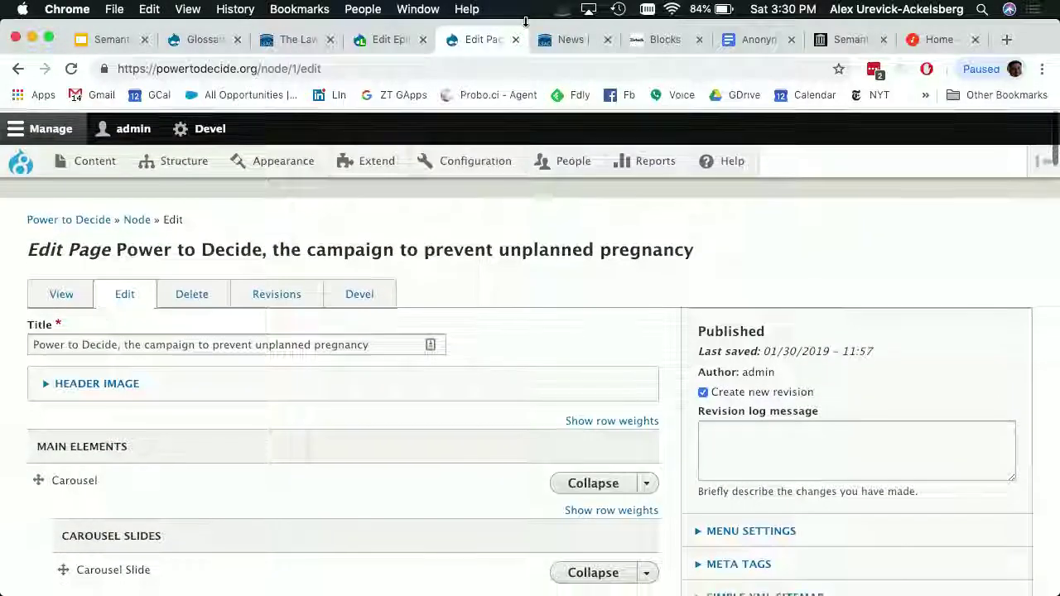
left_click(99, 41)
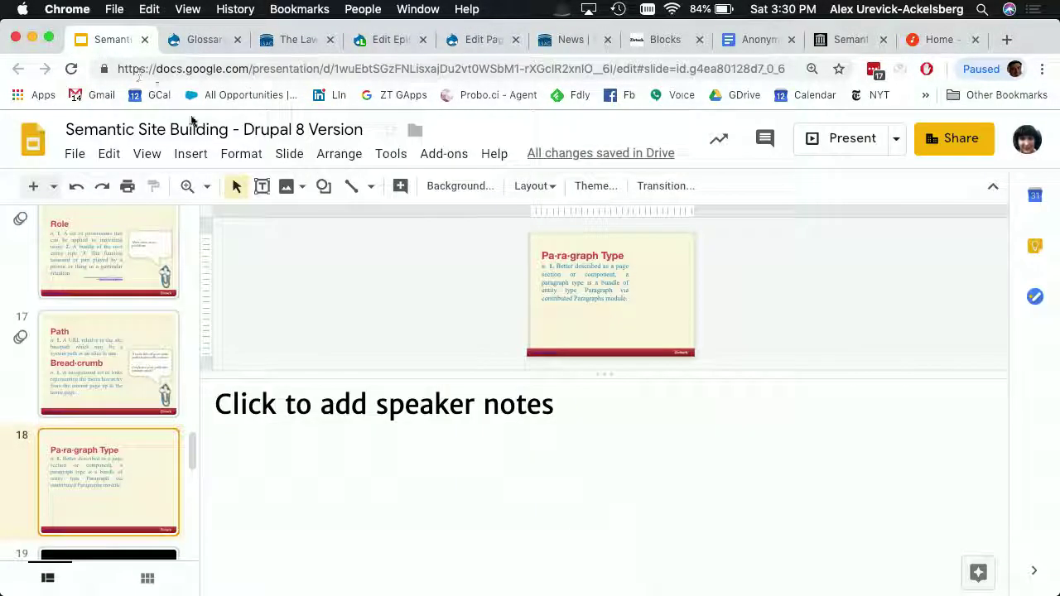
left_click(432, 38)
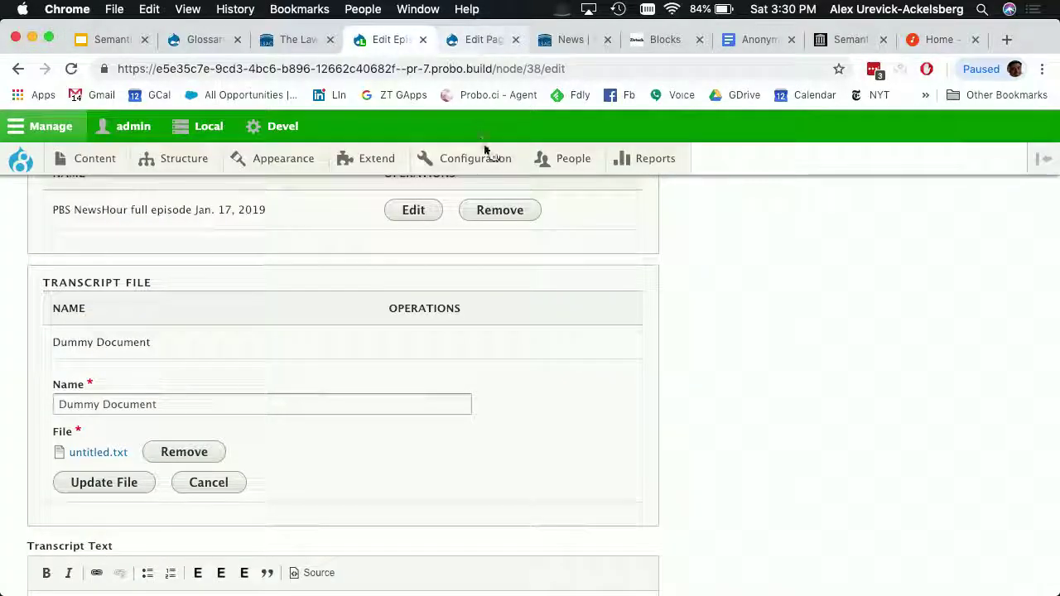
left_click(480, 39)
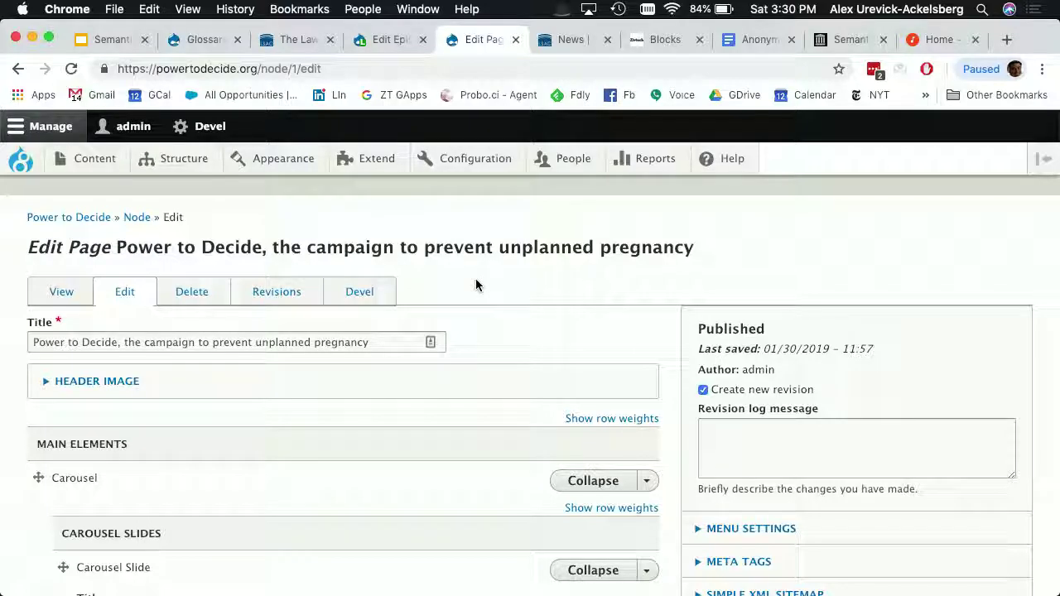
Look over the expanded Carousel element and its first slide's title and content in the homepage's edit form
scroll(475, 278, "down", 5)
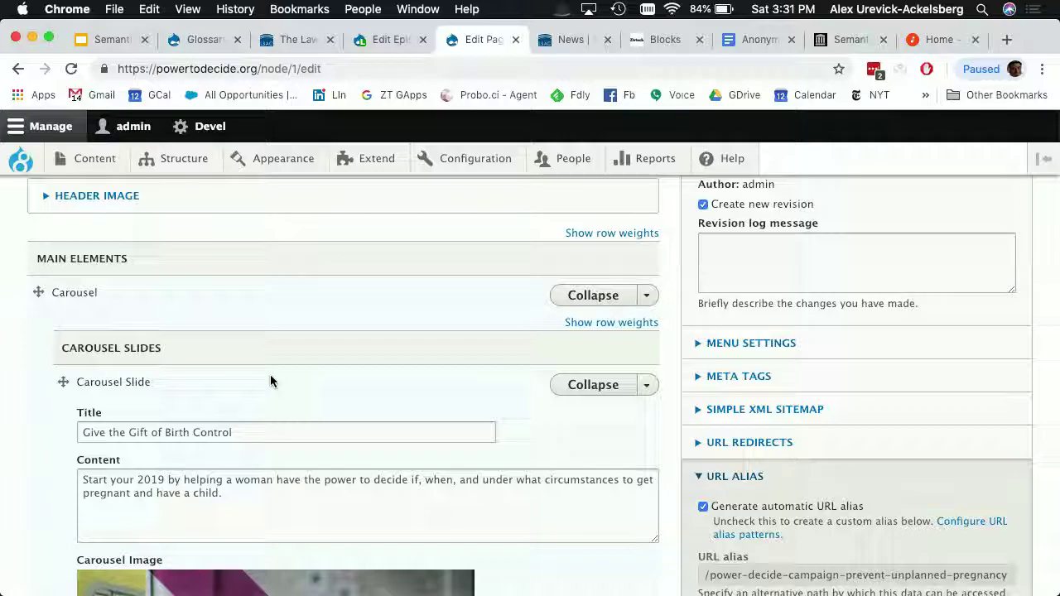
scroll(300, 372, "up", 1)
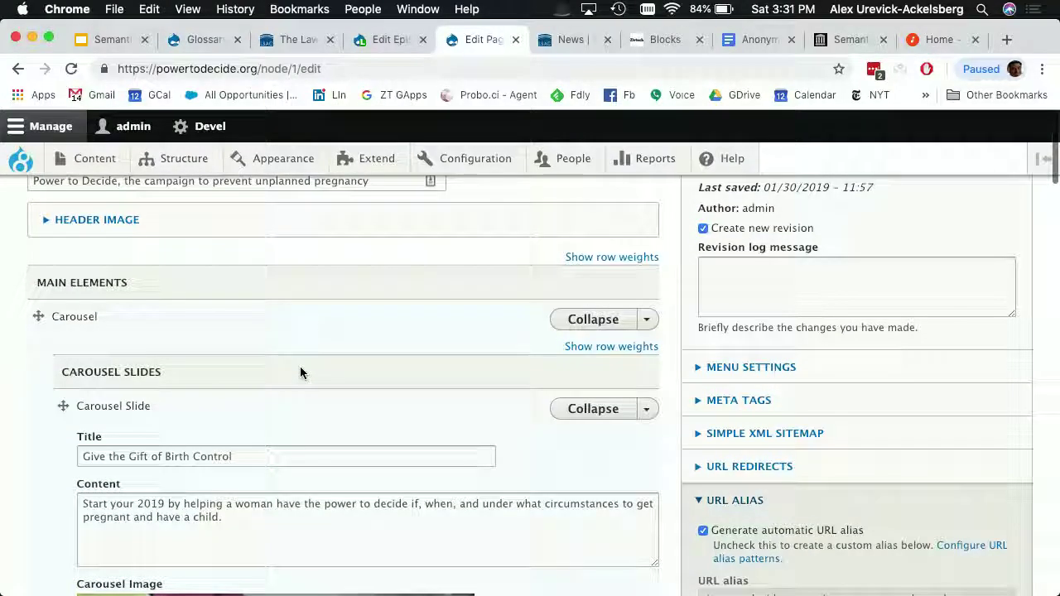
scroll(303, 375, "up", 5)
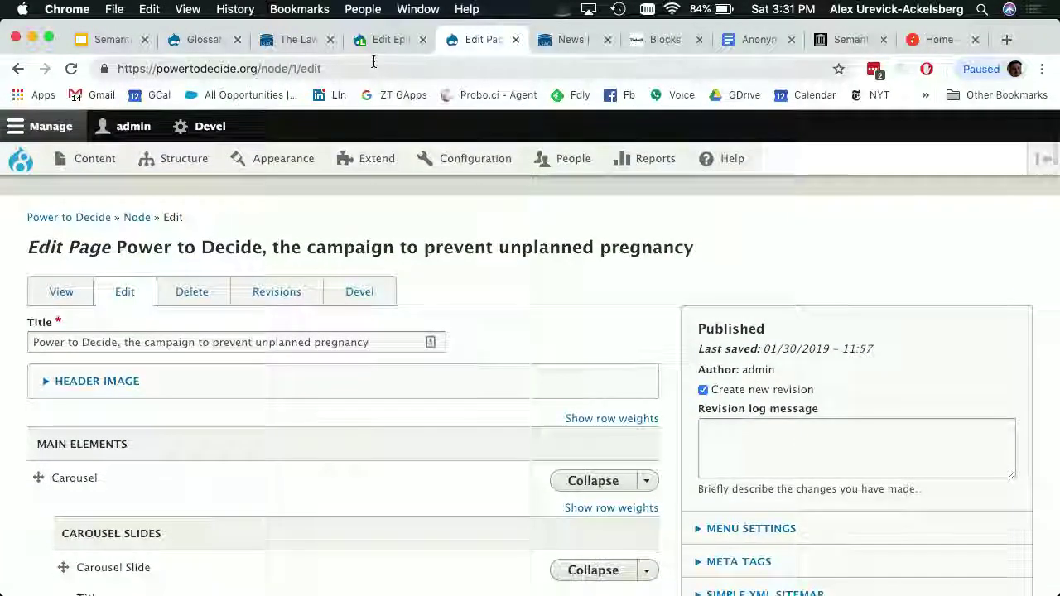
Switch to the episode's edit form and look over its Channels, Video and Transcript File fields
left_click(385, 39)
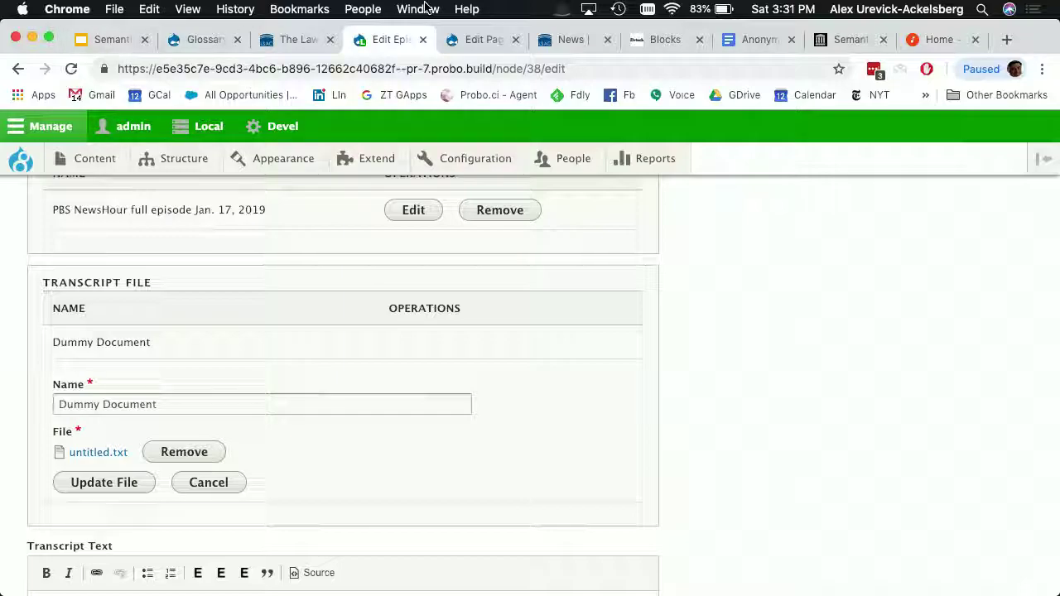
scroll(657, 362, "up", 3)
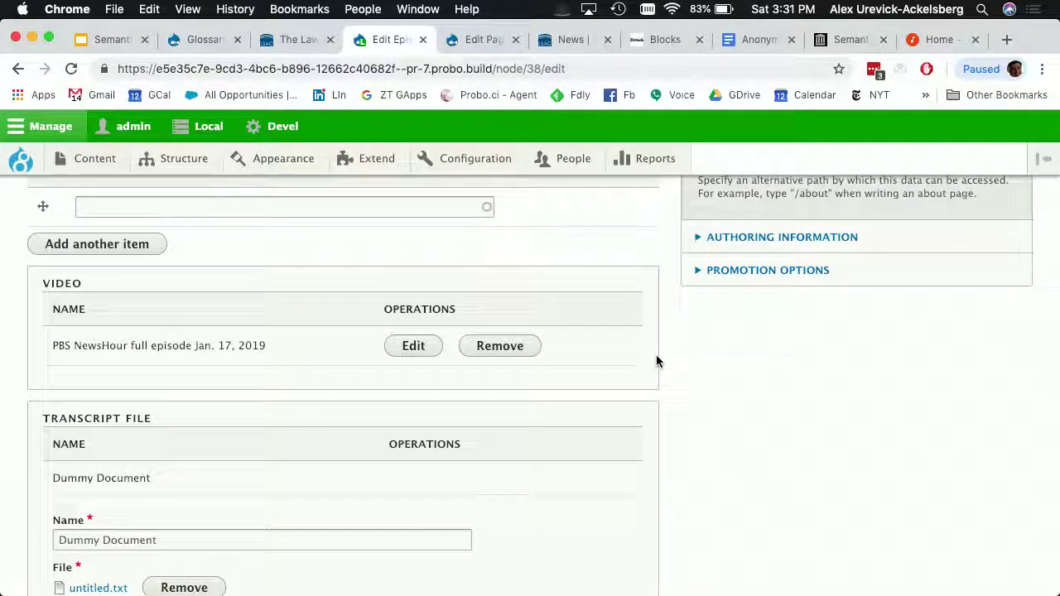
scroll(658, 362, "down", 2)
scroll(657, 362, "up", 5)
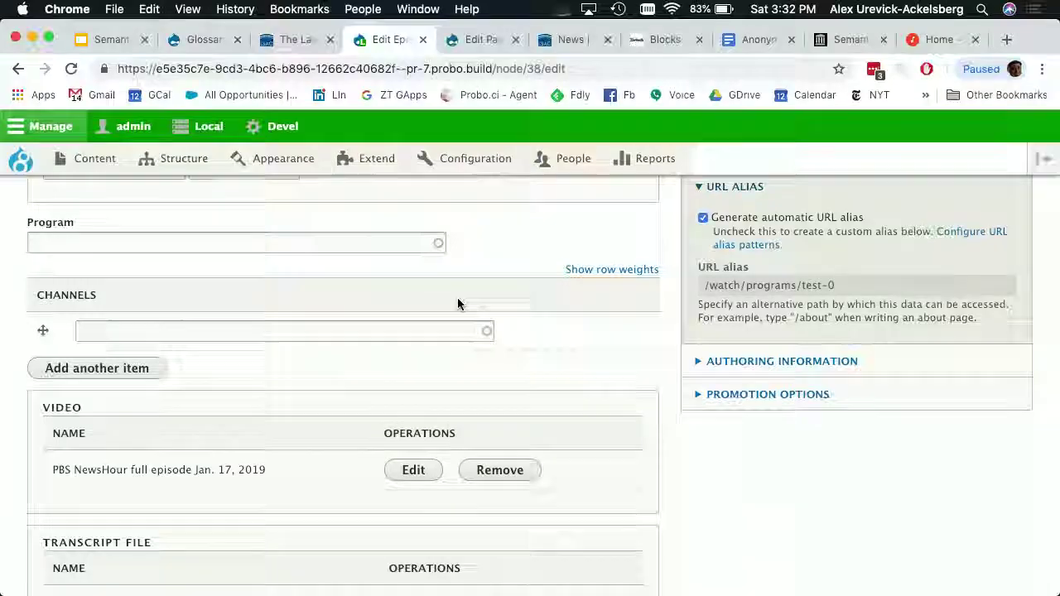
Return to the homepage's edit form, expand the Why It Matters section and look over its fields and elements
scroll(457, 304, "up", 6)
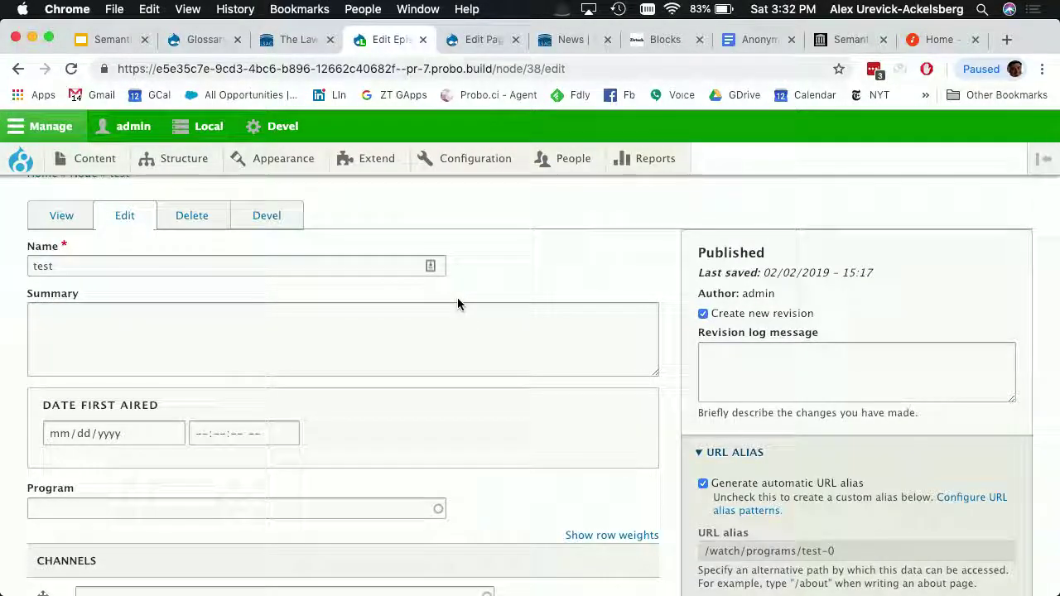
scroll(523, 307, "up", 1)
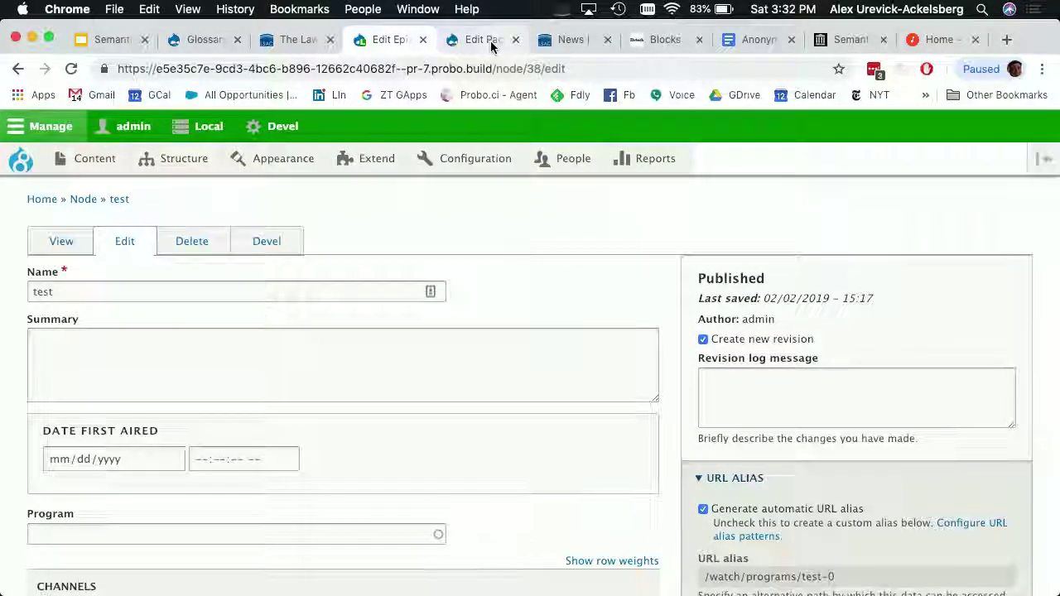
left_click(489, 42)
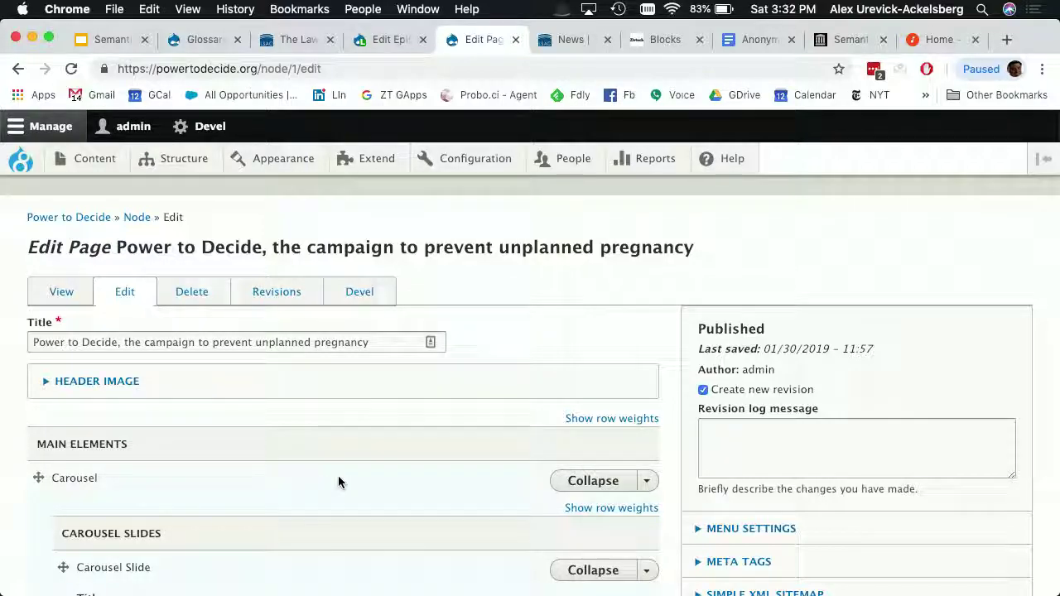
scroll(337, 479, "down", 5)
scroll(338, 481, "down", 15)
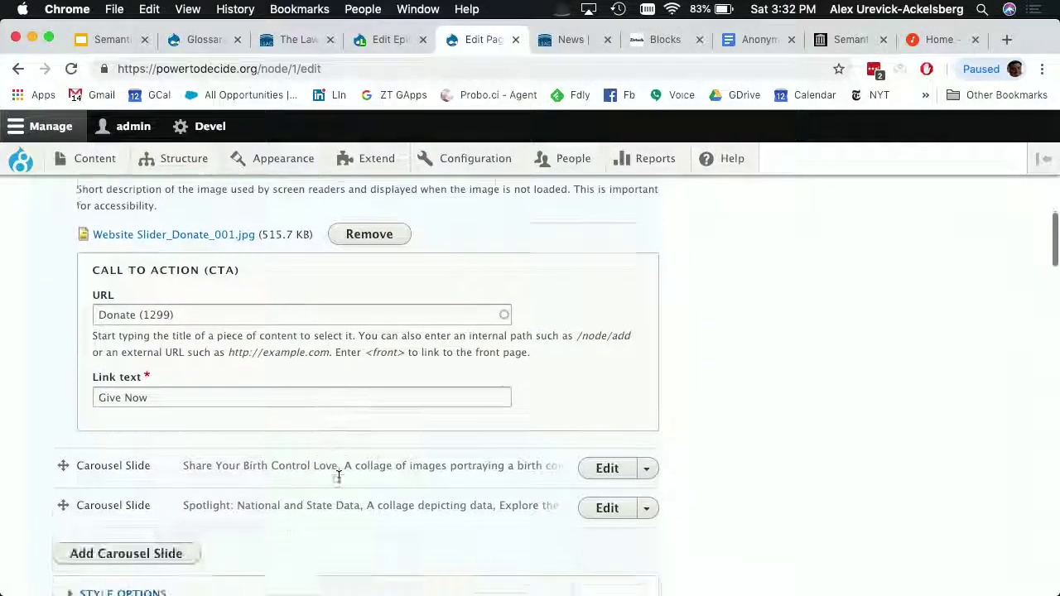
scroll(339, 483, "down", 3)
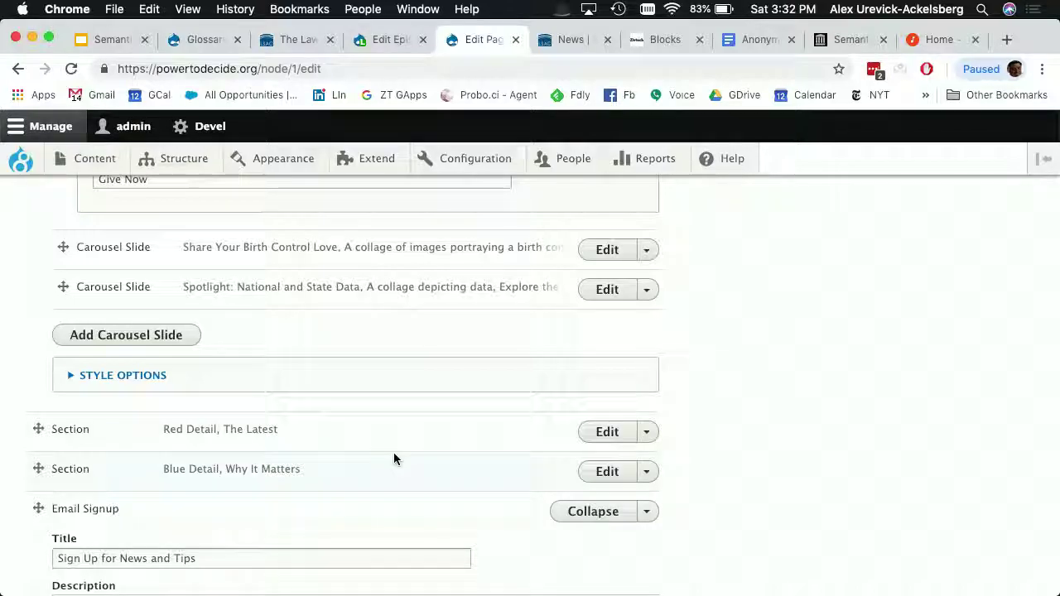
scroll(394, 458, "down", 1)
left_click(593, 424)
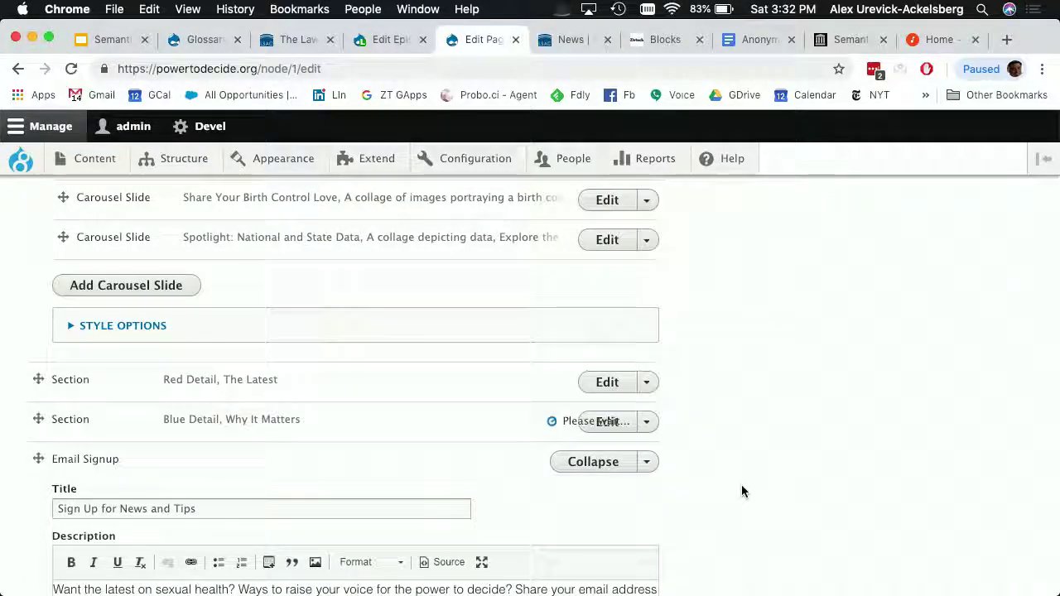
scroll(777, 481, "down", 3)
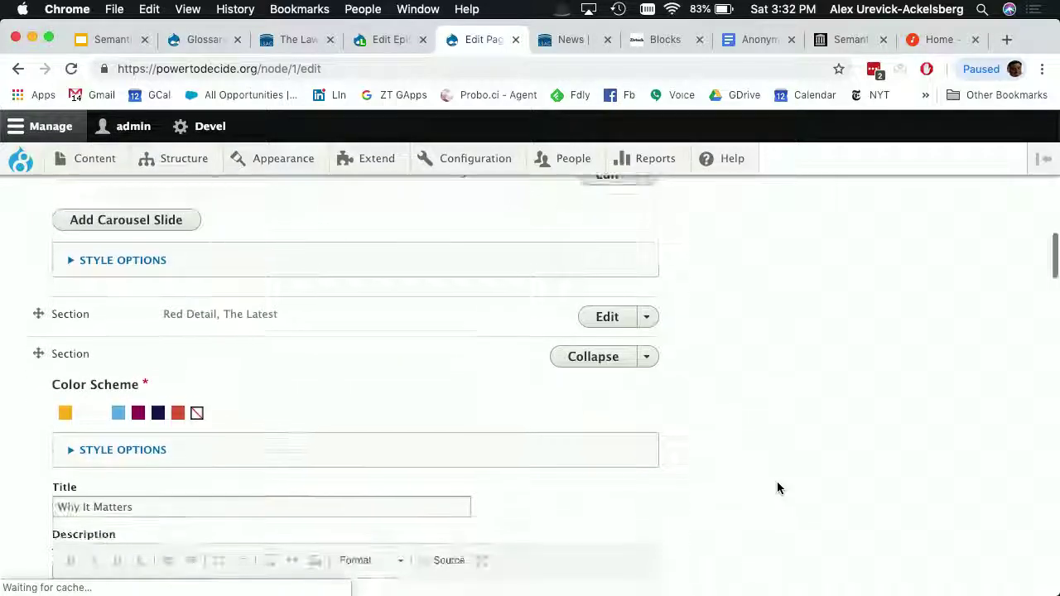
scroll(778, 487, "down", 15)
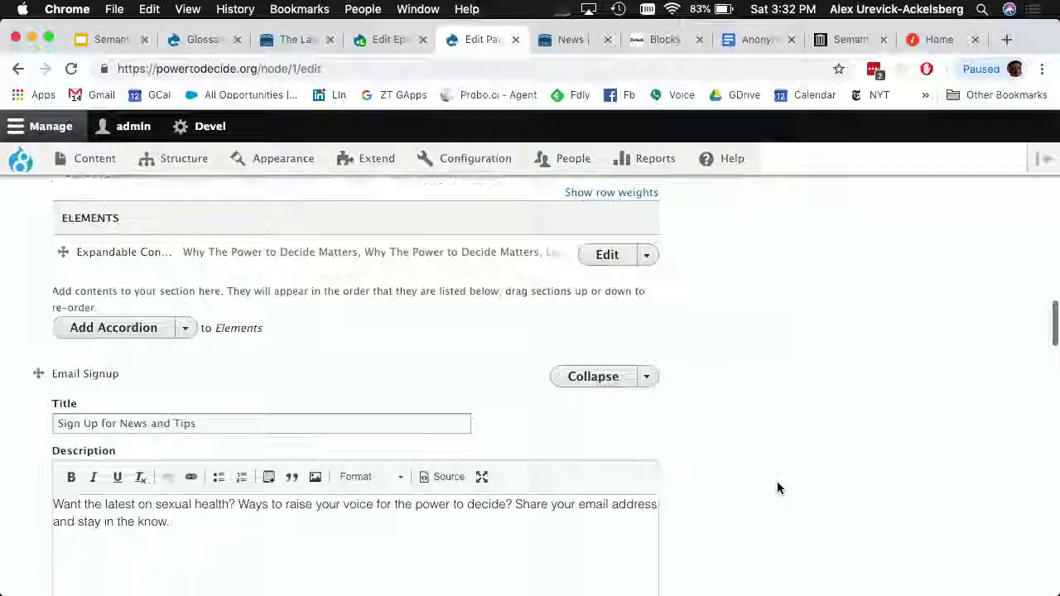
scroll(777, 487, "down", 15)
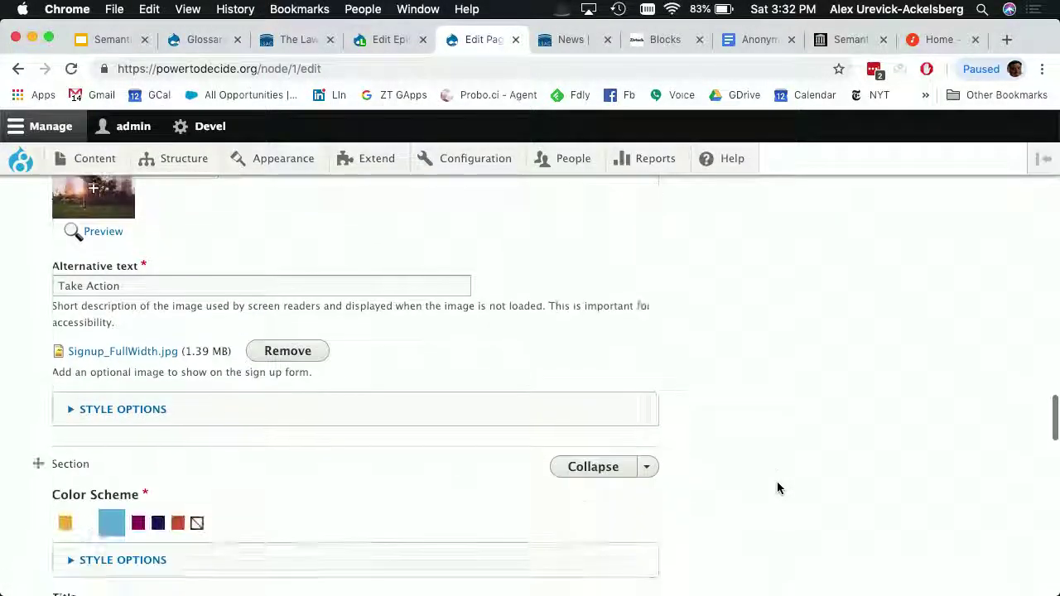
scroll(777, 488, "down", 3)
Expand The Latest section in the homepage's edit form to show its Columns elements
scroll(777, 487, "up", 20)
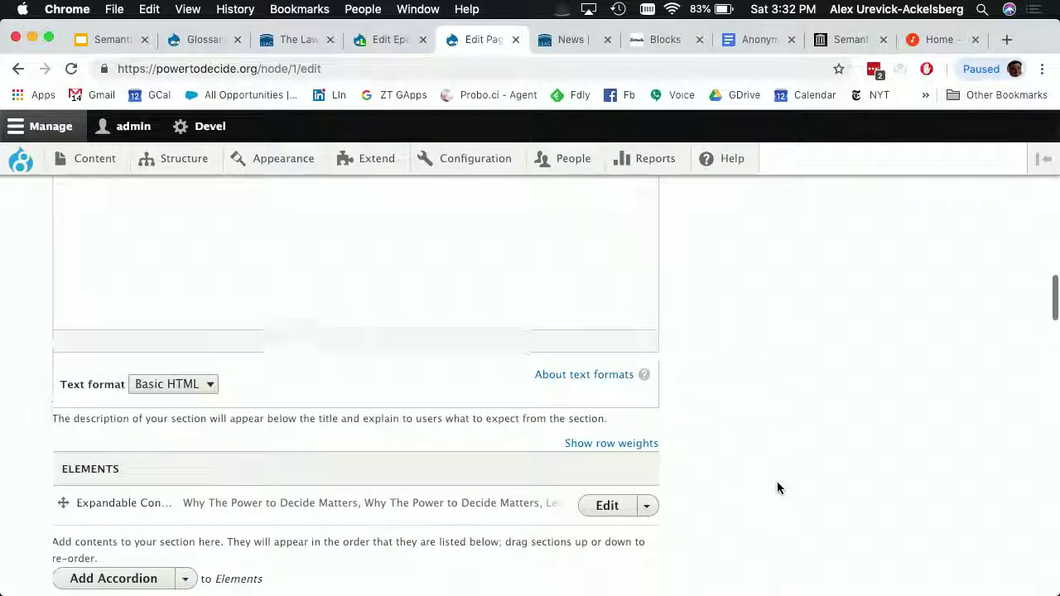
scroll(777, 488, "up", 4)
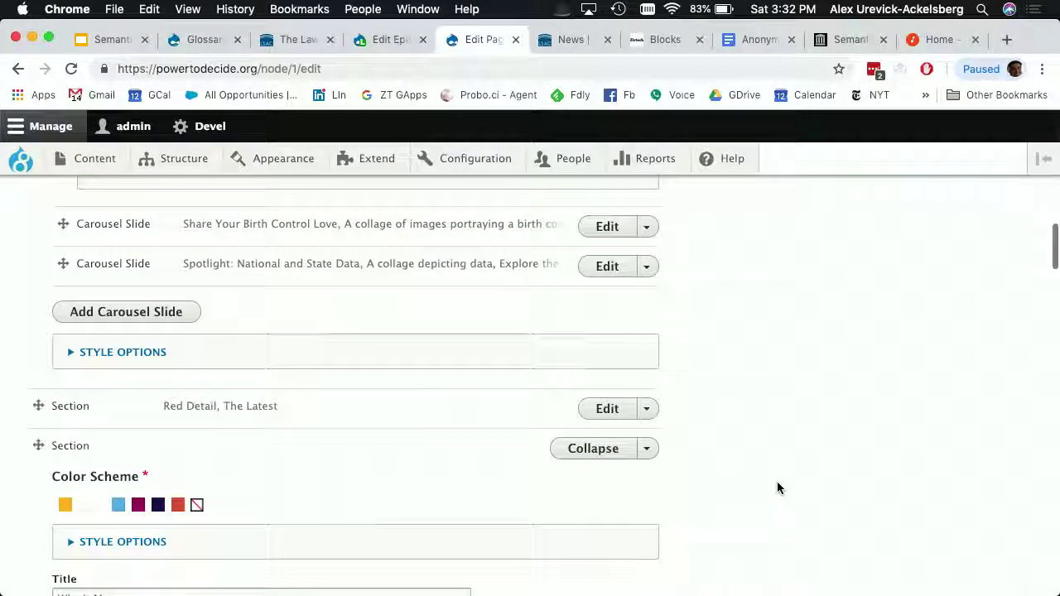
left_click(611, 445)
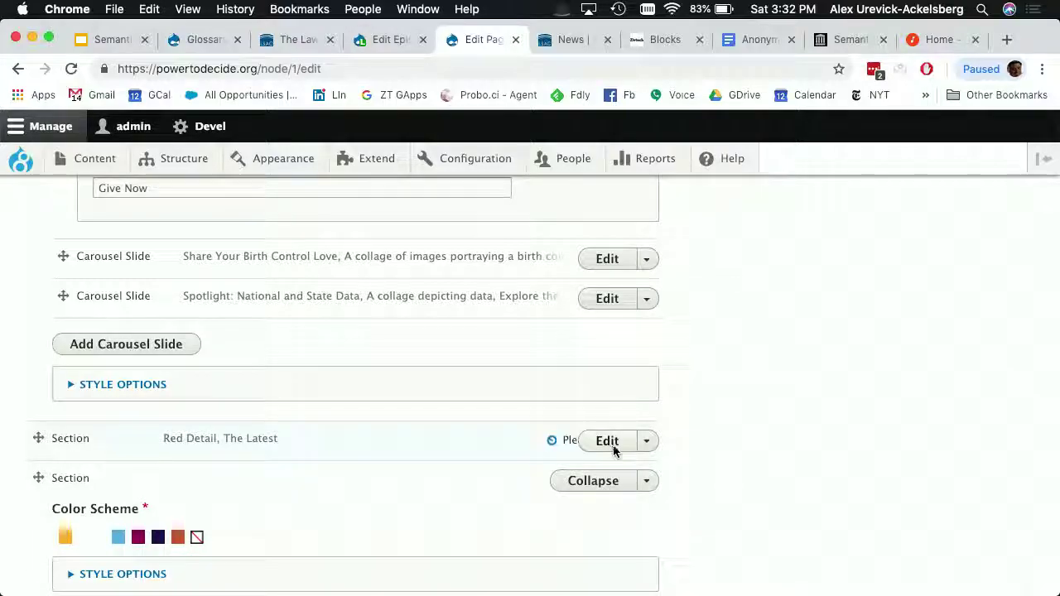
scroll(774, 492, "down", 5)
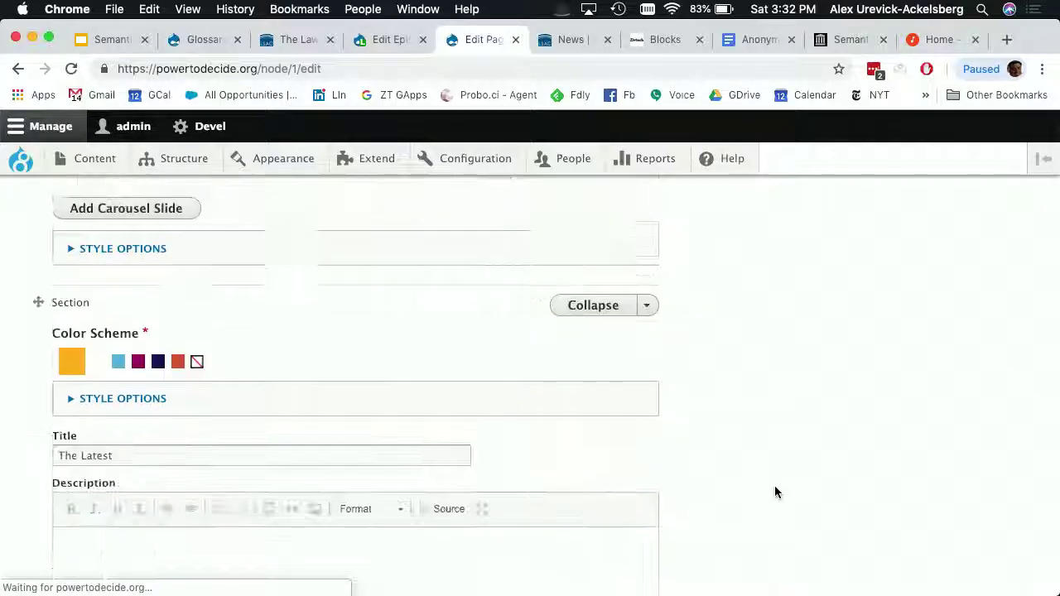
scroll(774, 491, "down", 3)
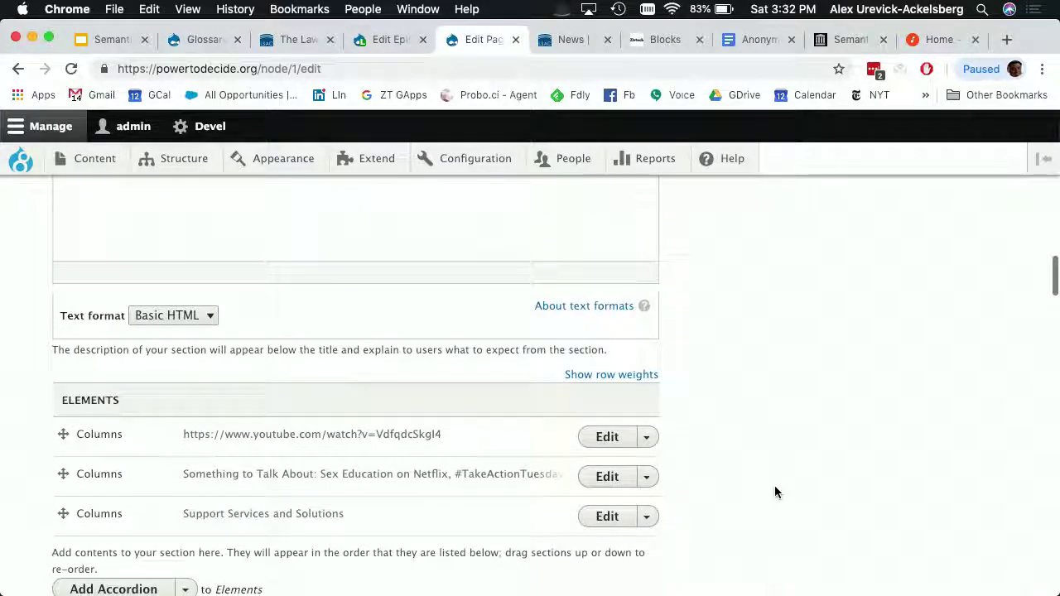
scroll(775, 492, "down", 1)
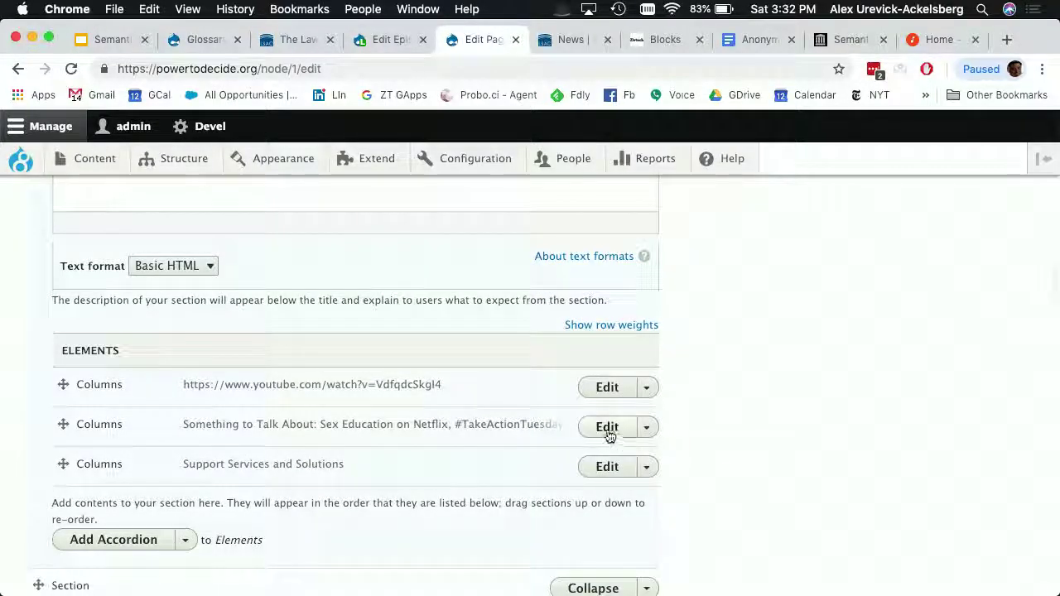
Expand The Latest section's second Columns element and its first Featured Content item to show the Content Reference field
left_click(607, 428)
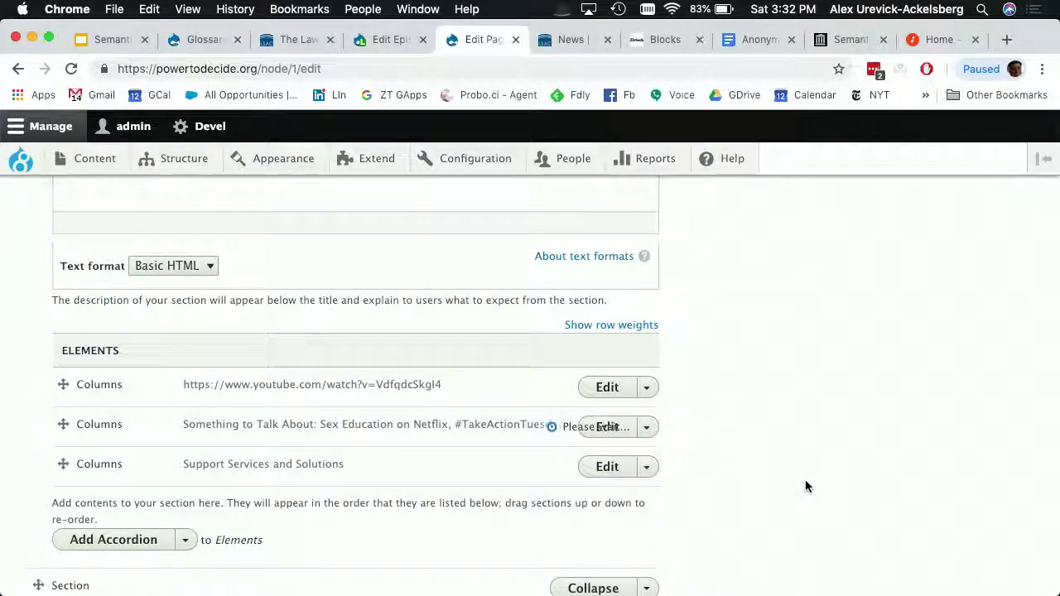
scroll(806, 482, "down", 9)
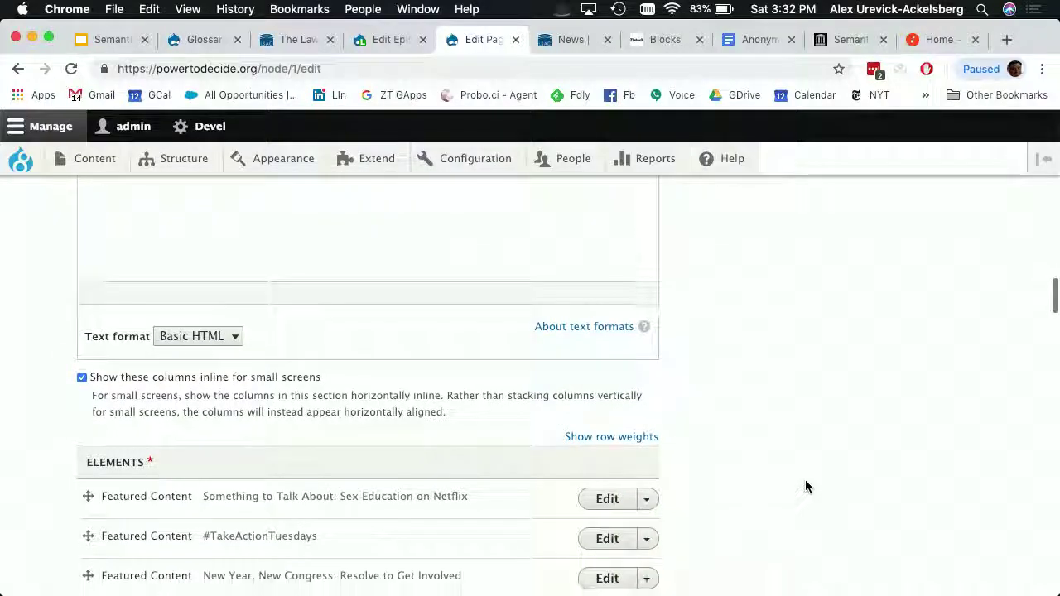
scroll(806, 487, "down", 4)
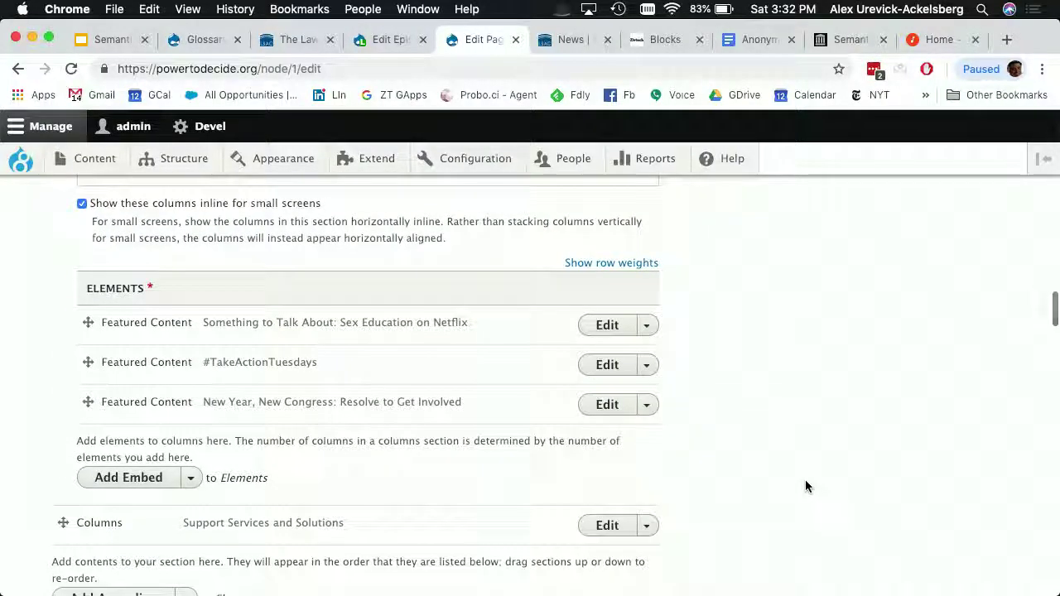
left_click(609, 328)
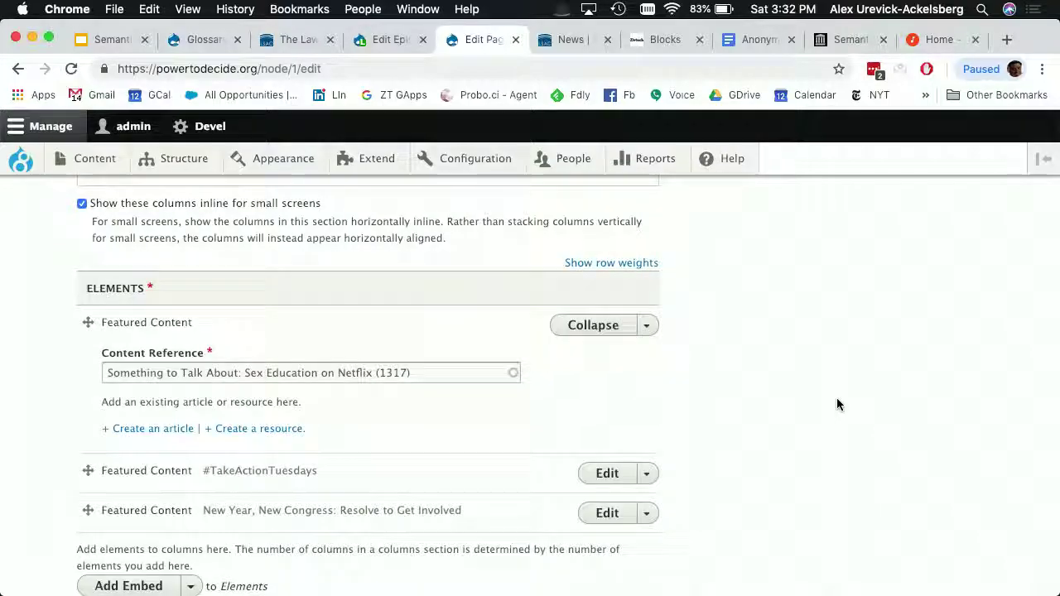
scroll(836, 405, "down", 1)
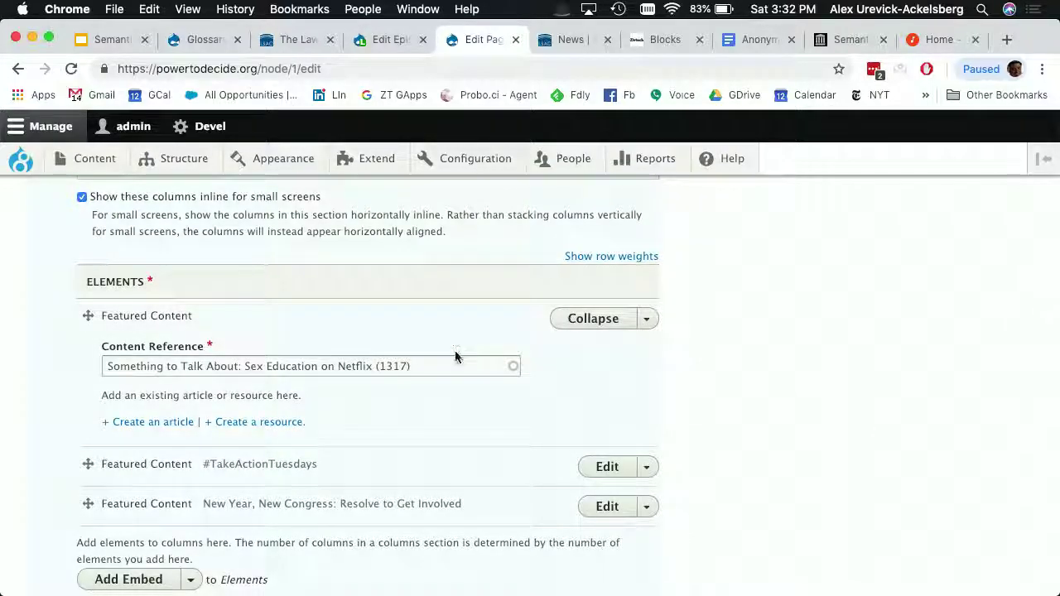
Examine the featured item's content reference and open the form for creating a new article
left_click_drag(104, 366, 308, 384)
left_click(415, 402)
scroll(412, 398, "down", 1)
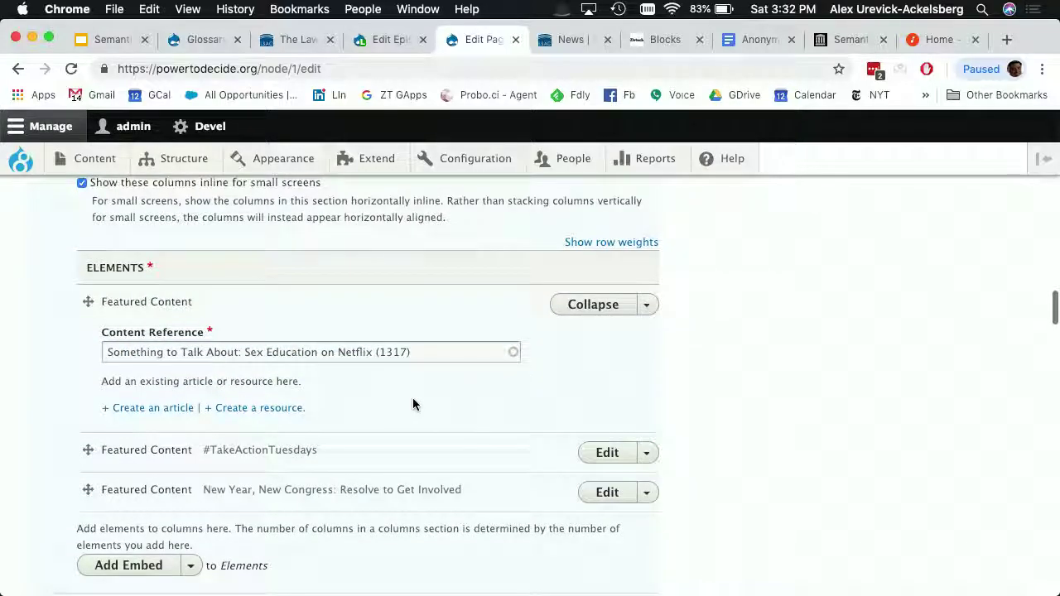
left_click(156, 409)
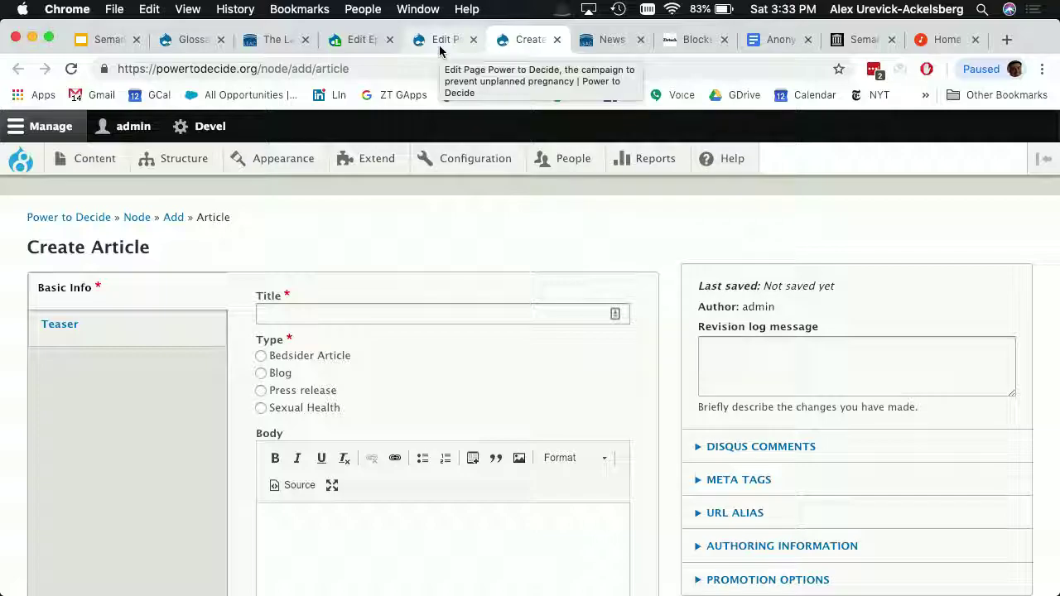
Switch to the episode's edit form and go to its Video field
left_click(356, 40)
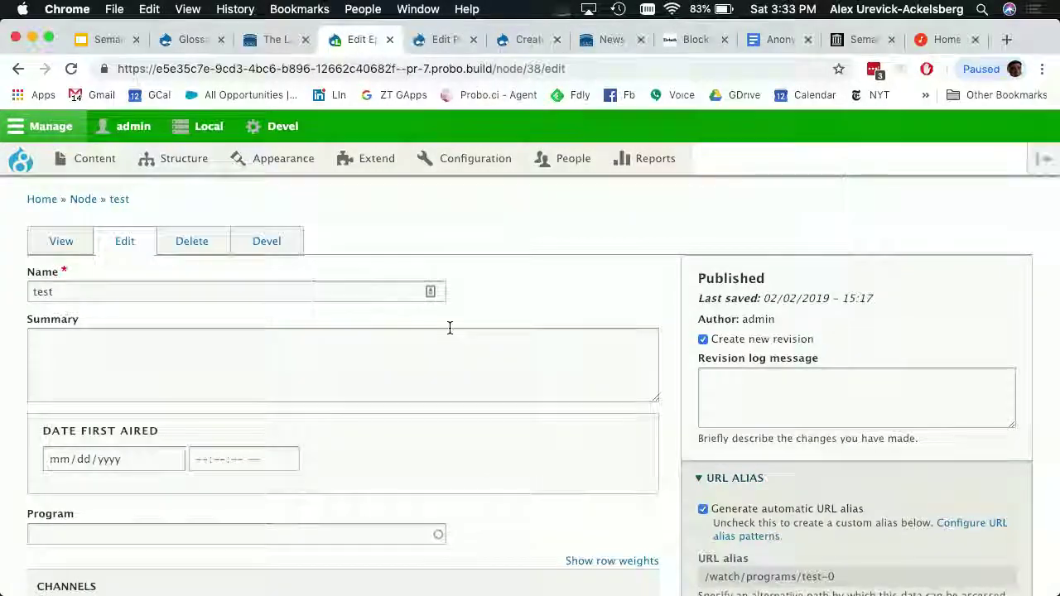
scroll(449, 328, "down", 3)
scroll(450, 328, "down", 3)
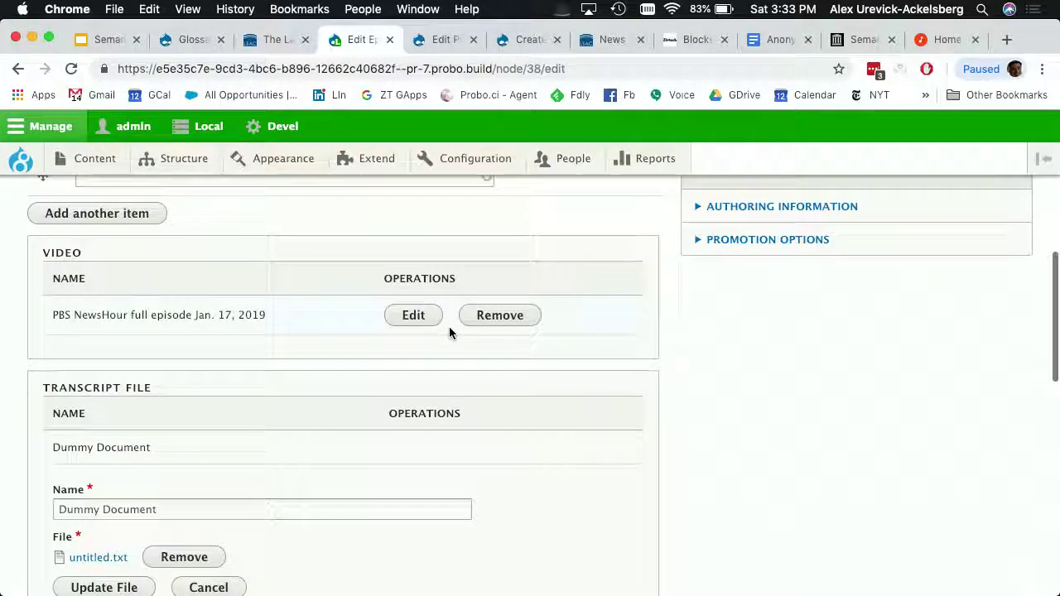
left_click(487, 318)
scroll(339, 307, "up", 1)
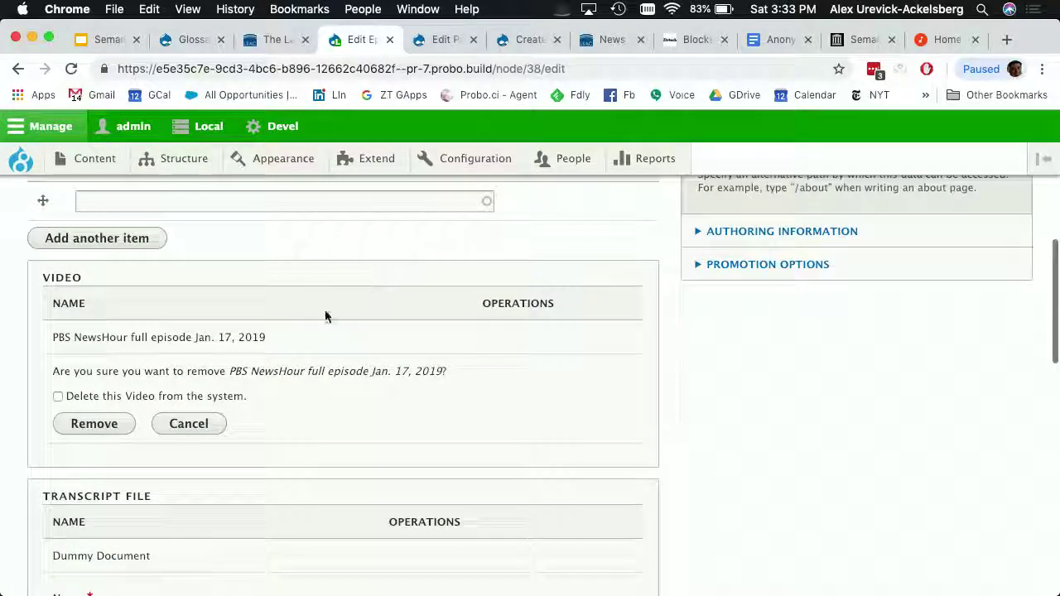
left_click(188, 423)
scroll(436, 397, "up", 1)
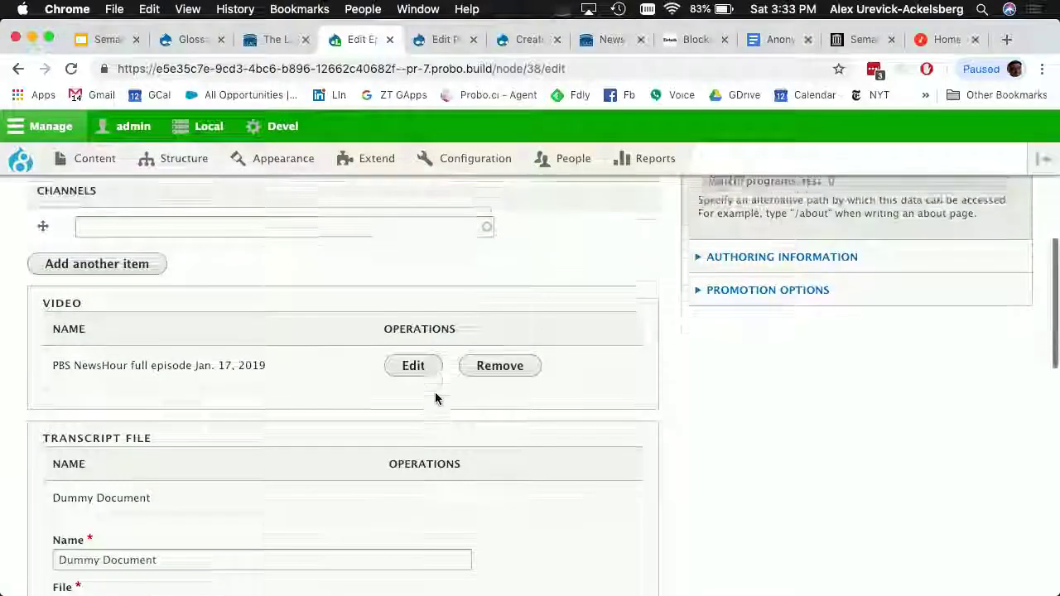
Remove the PBS NewsHour full episode video from the episode, and check the form for adding a new video without creating one
left_click(485, 384)
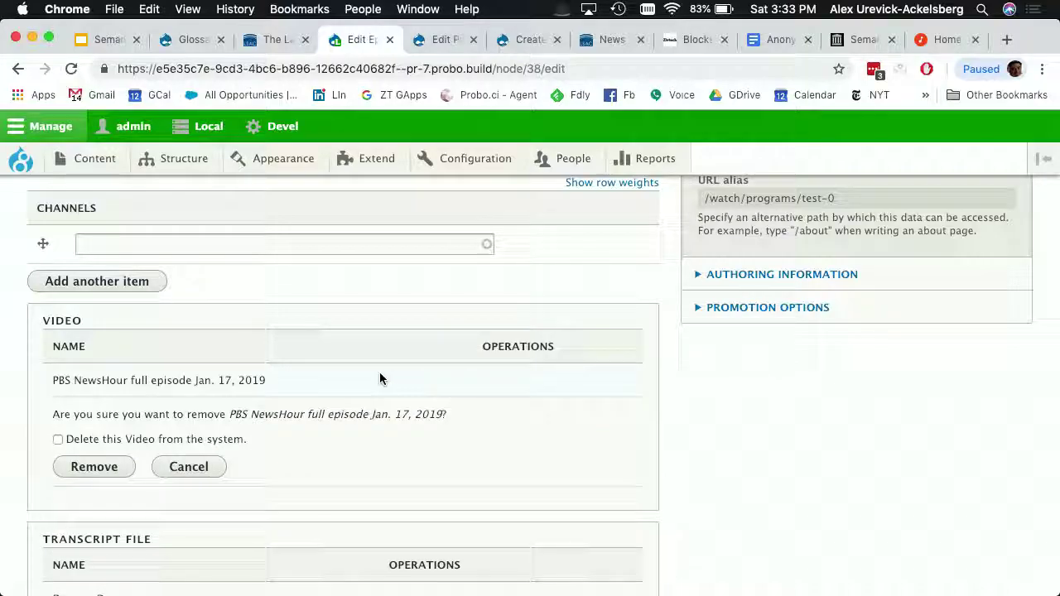
left_click(122, 467)
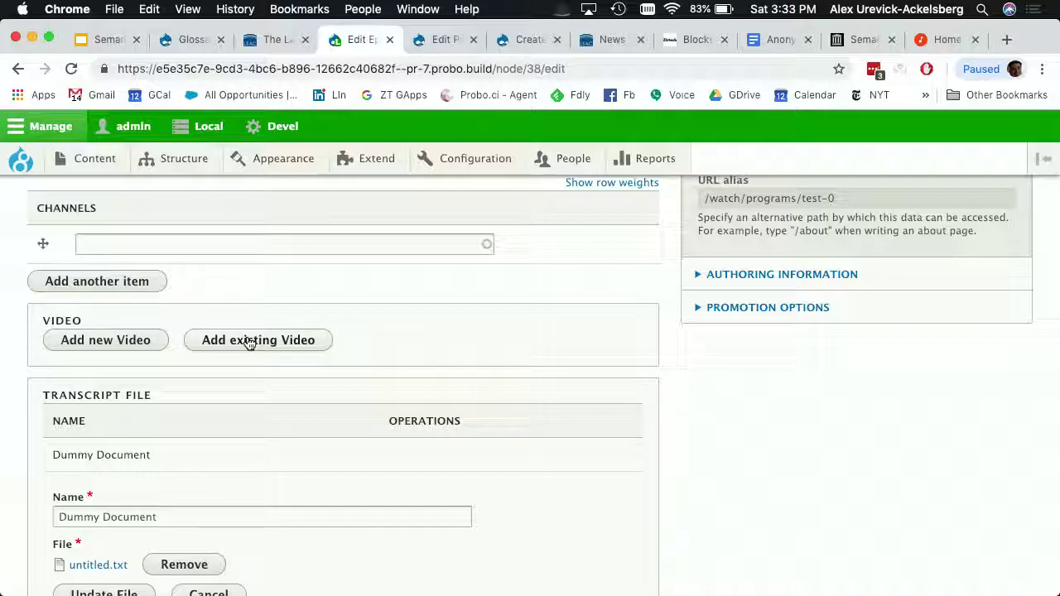
left_click(134, 340)
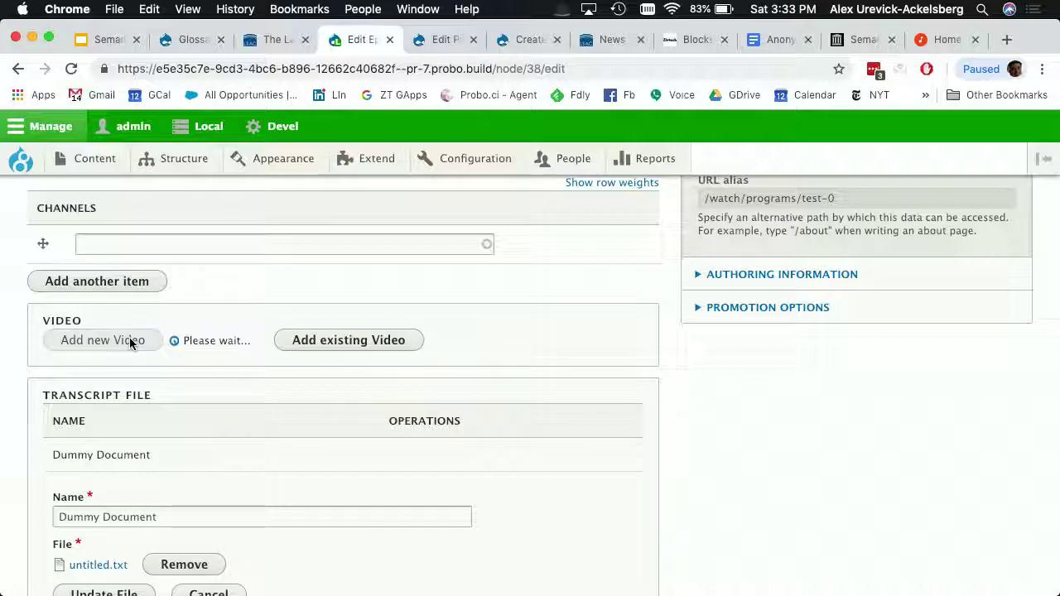
left_click(203, 530)
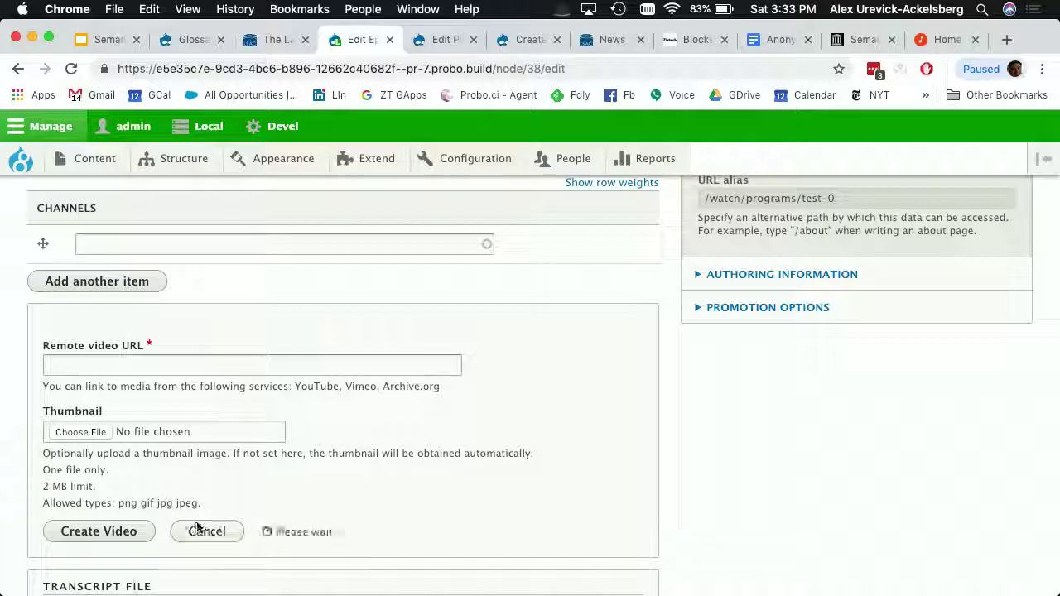
Attach the second existing Semantic Site Building video to the episode's Video field
left_click(308, 343)
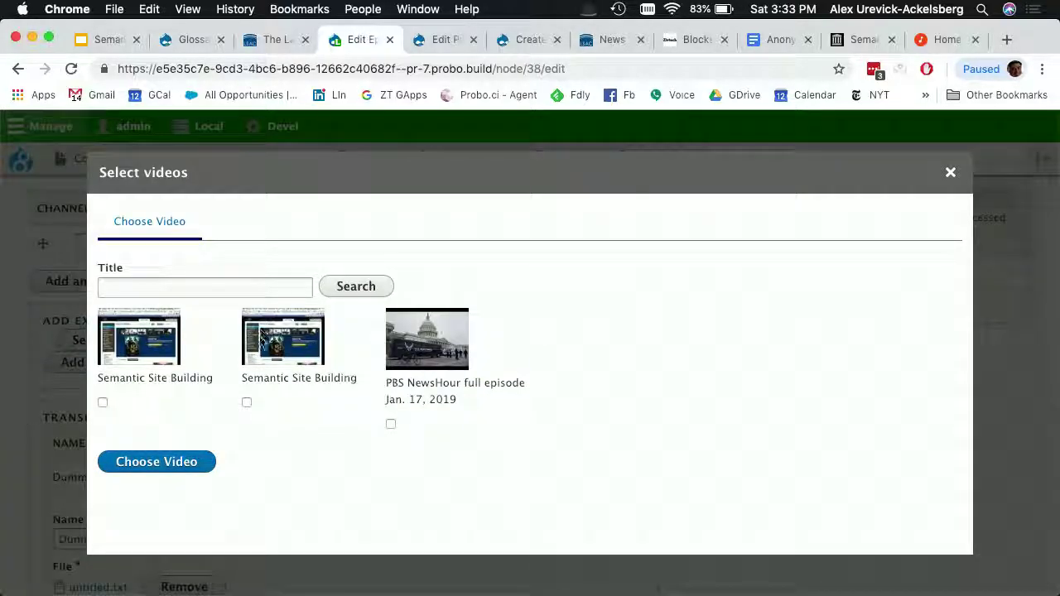
left_click(247, 403)
left_click(184, 459)
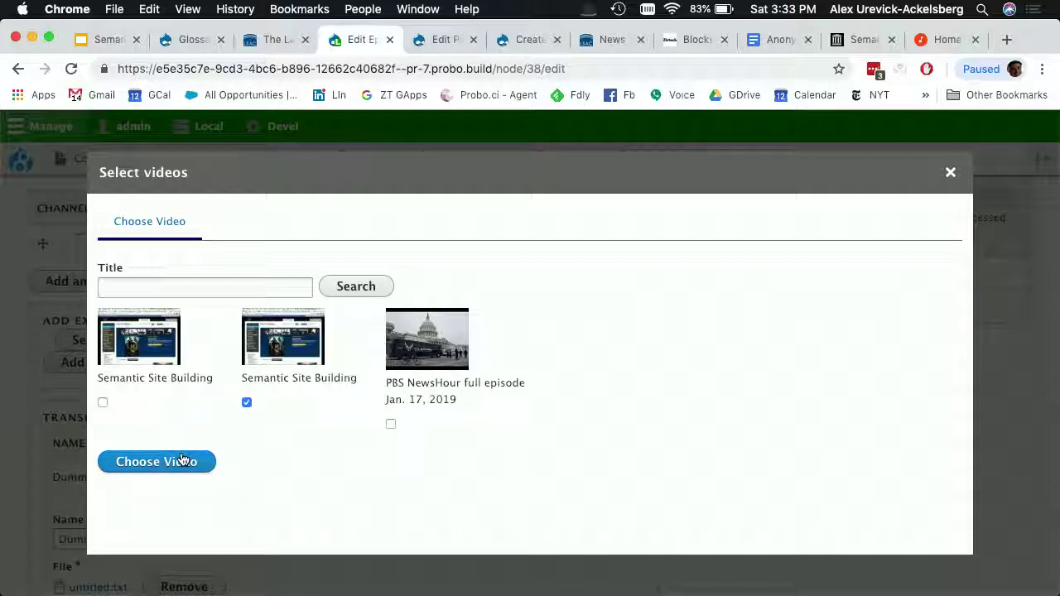
Open the attached Semantic Site Building video for inline editing and look over its Remote video URL and Thumbnail fields
left_click(335, 389)
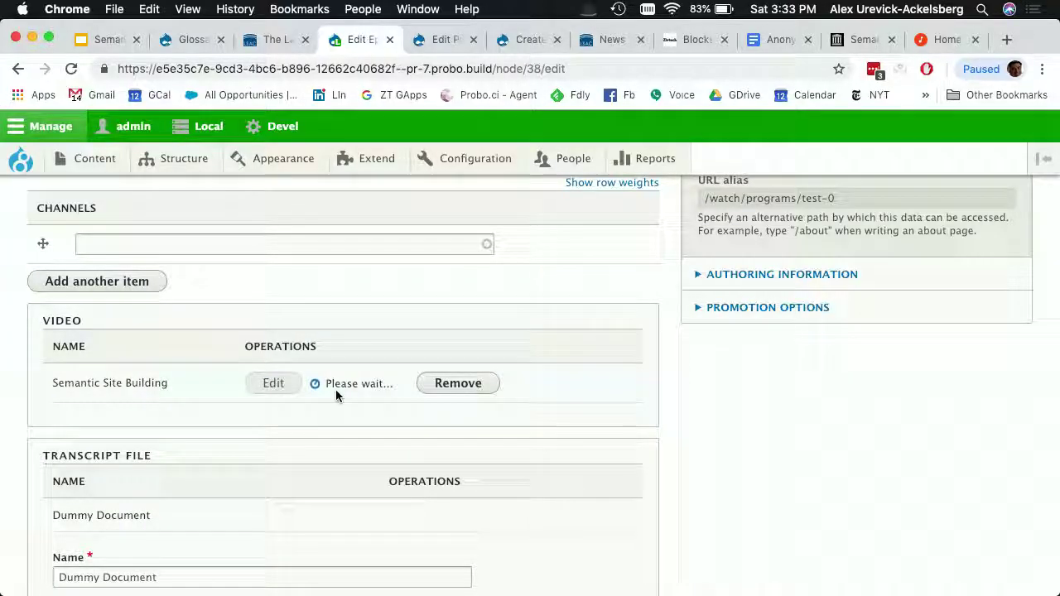
scroll(396, 433, "down", 1)
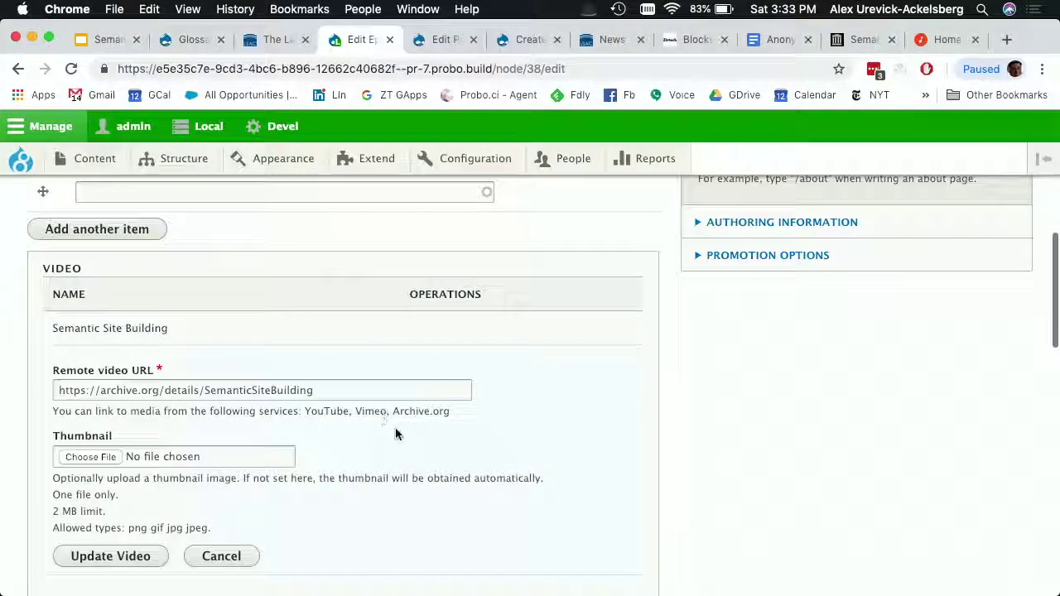
scroll(395, 433, "down", 1)
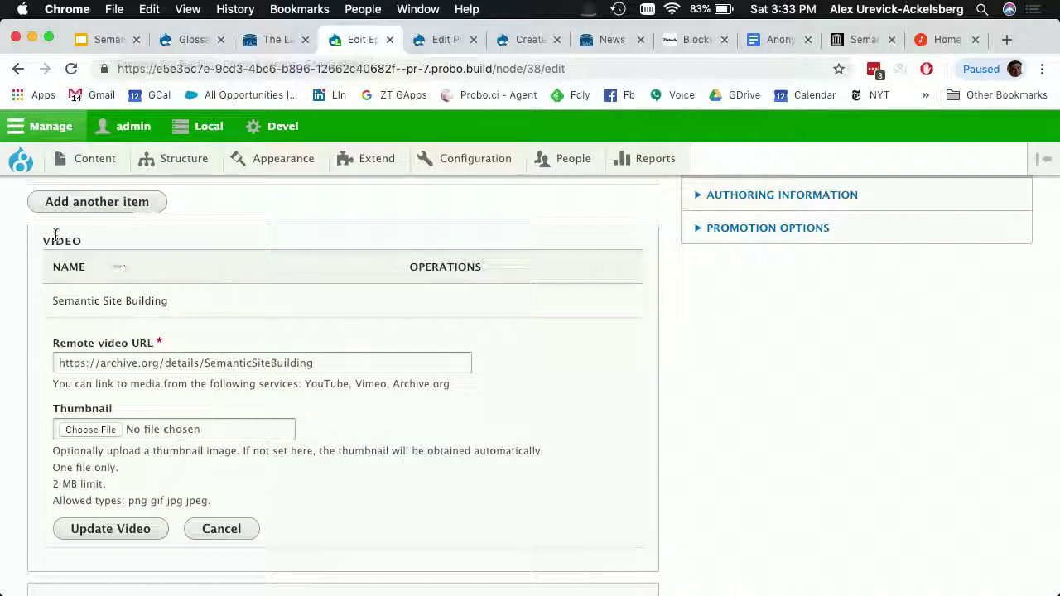
scroll(201, 264, "up", 1)
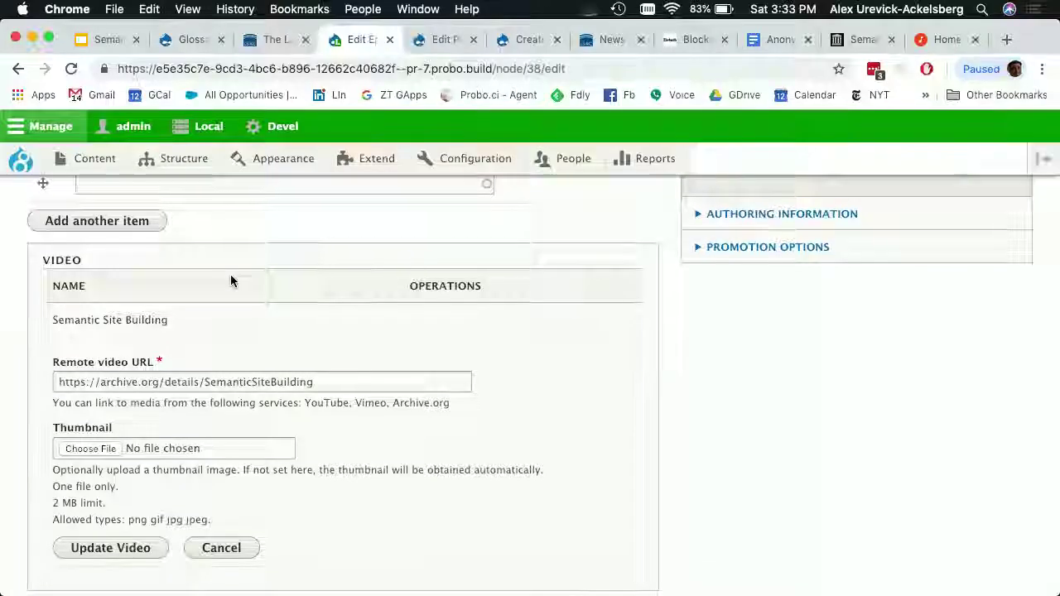
scroll(231, 280, "down", 1)
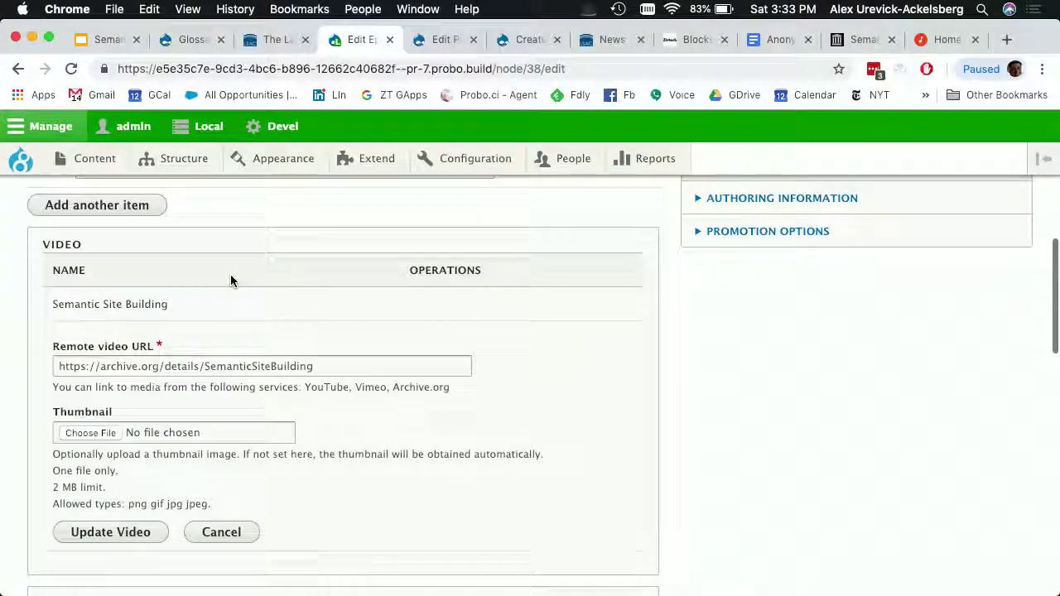
Switch to the Semantic Site Building deck in Google Slides, present it from the Paragraph Type slide and advance to "Part 3: Process"
left_click(102, 40)
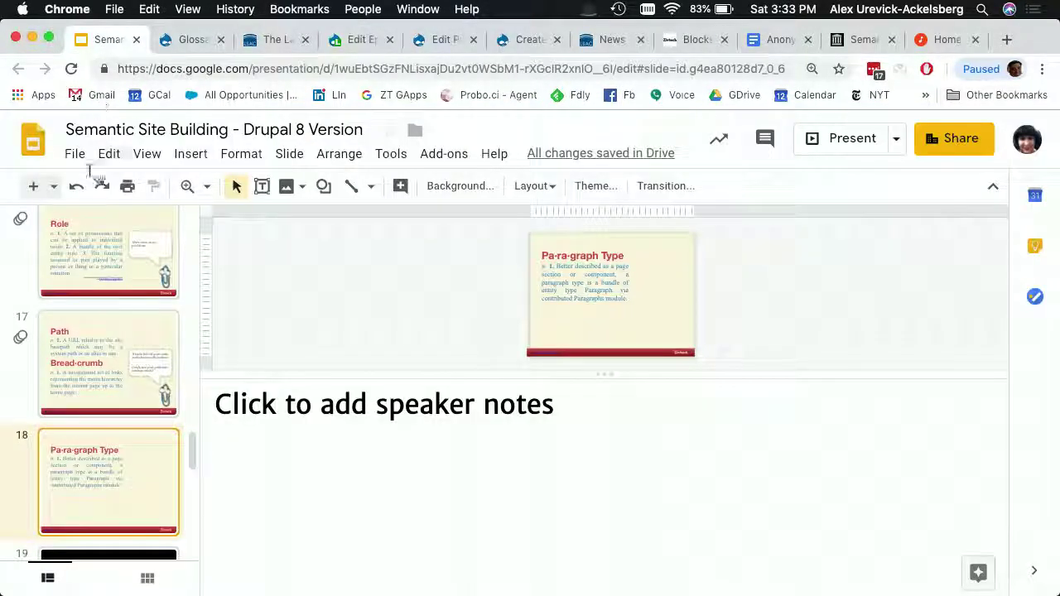
left_click(149, 155)
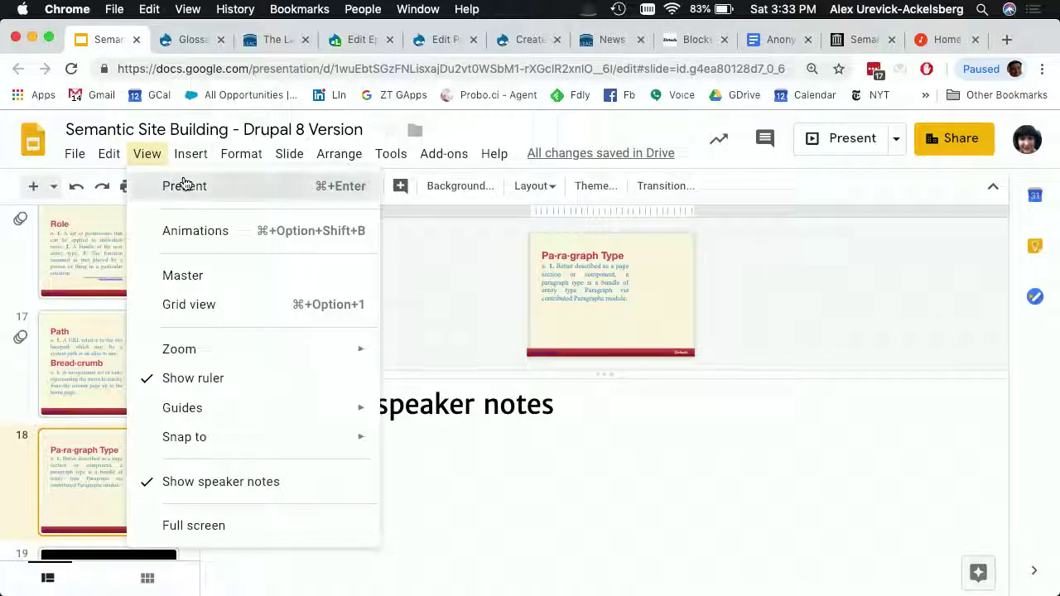
left_click(183, 184)
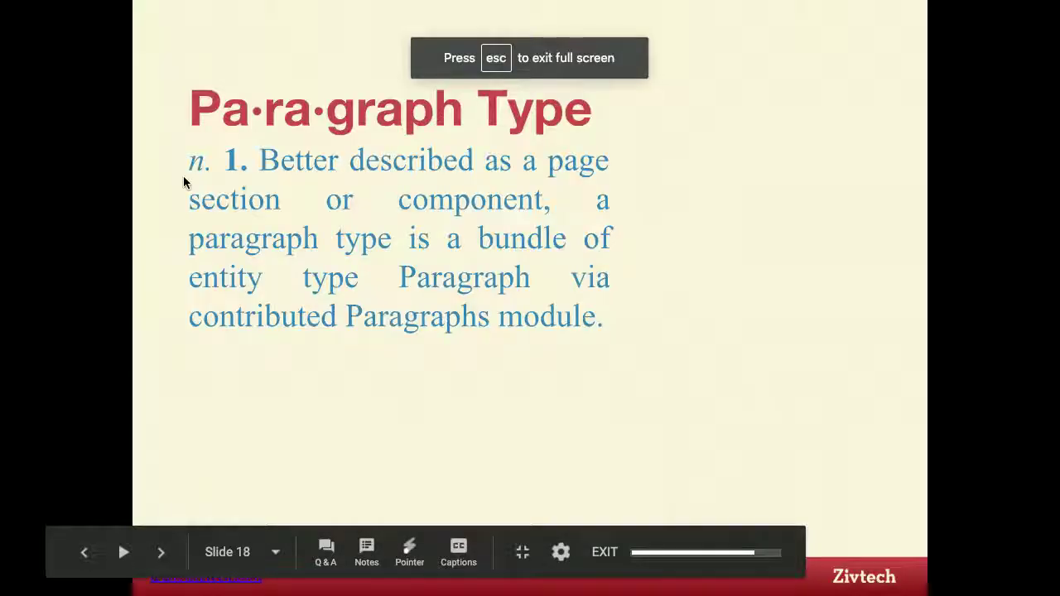
left_click(161, 555)
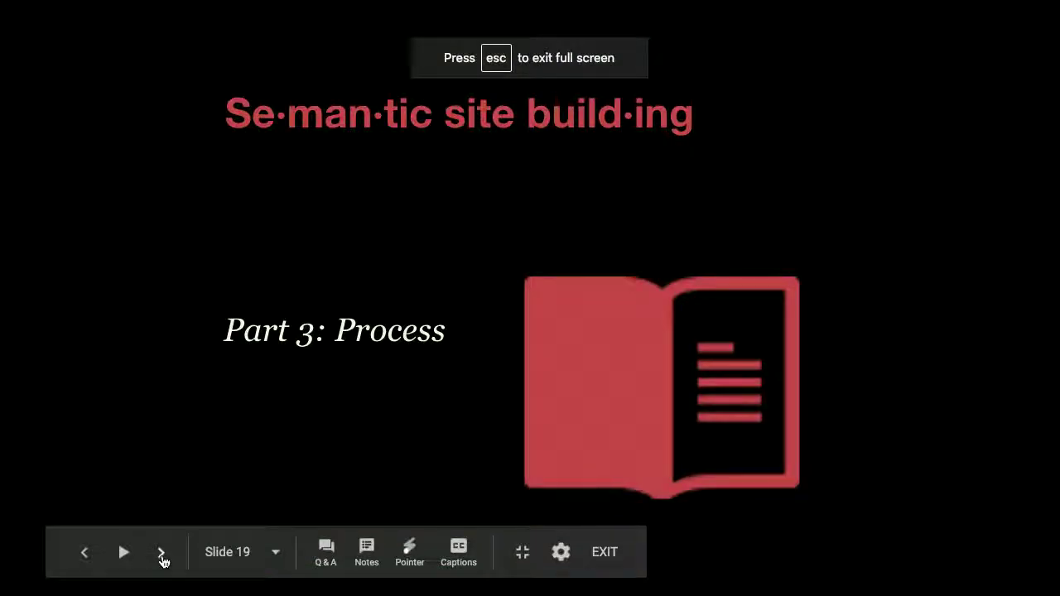